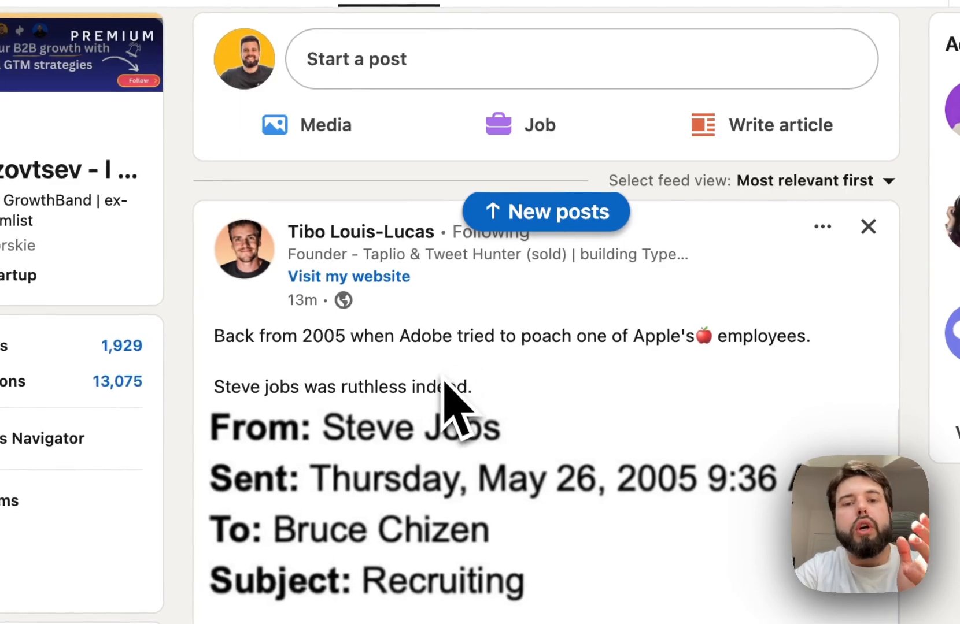
- Examine the posts in the LinkedIn home feed
scroll(446, 386, "down", 1)
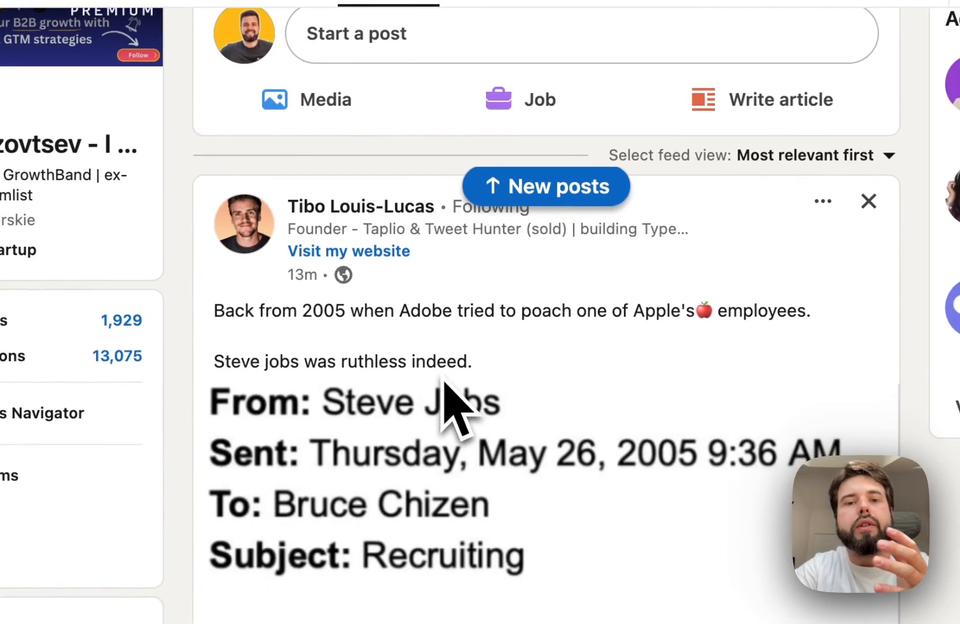
scroll(443, 379, "down", 2)
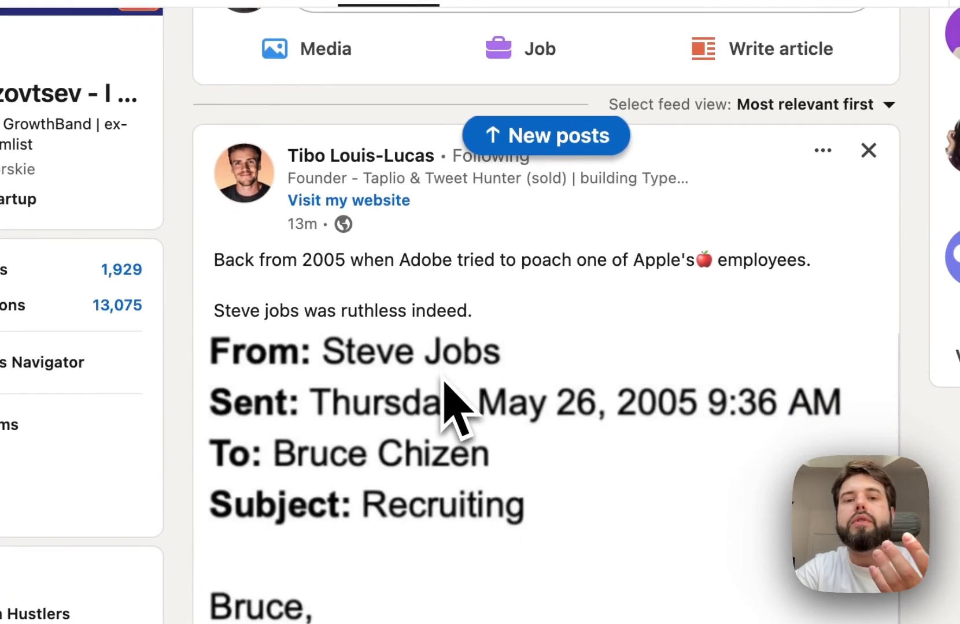
left_click_drag(272, 263, 466, 264)
left_click(538, 269)
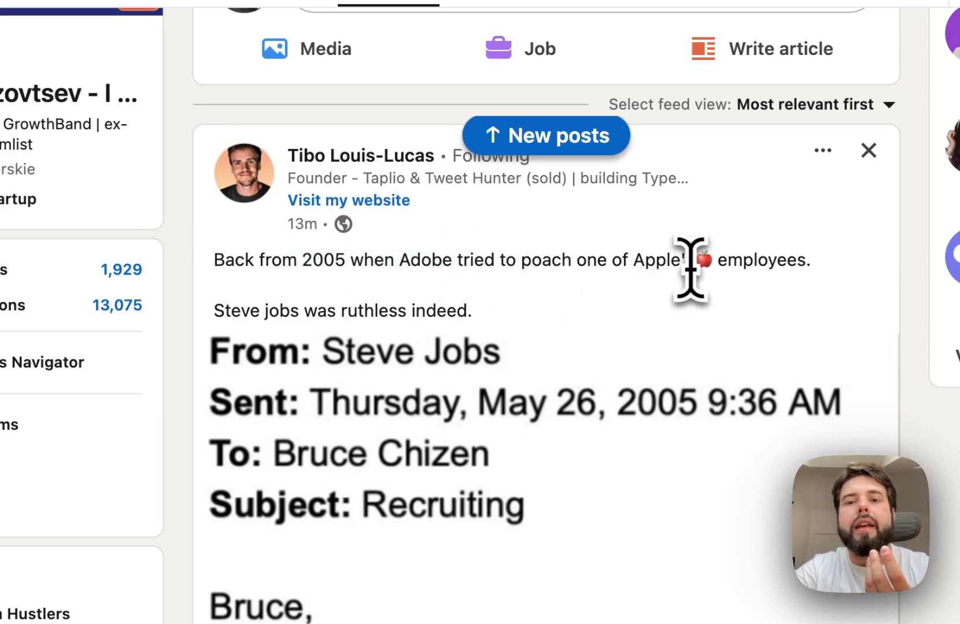
left_click_drag(685, 261, 548, 266)
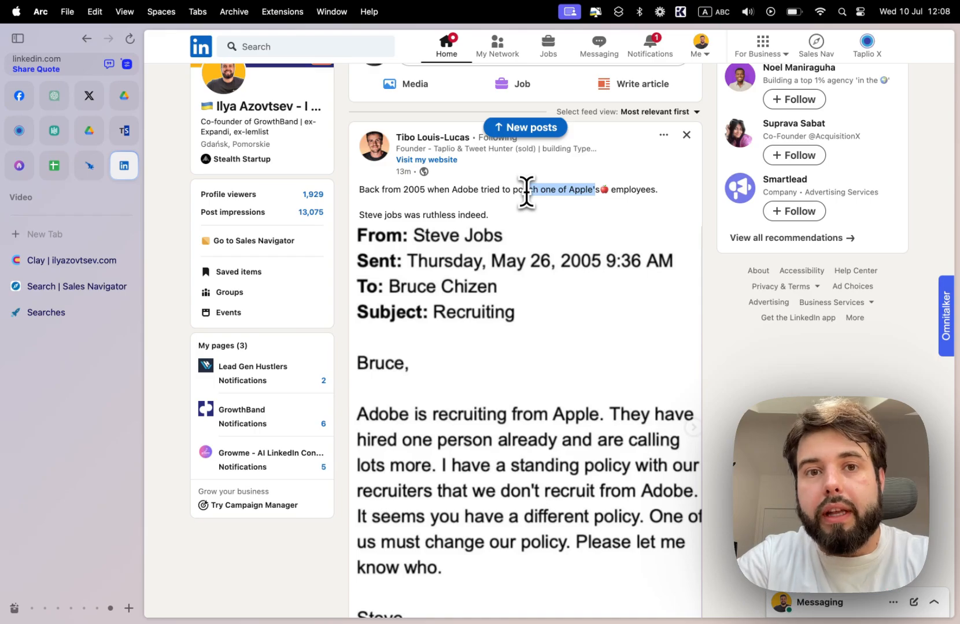
scroll(526, 193, "down", 1)
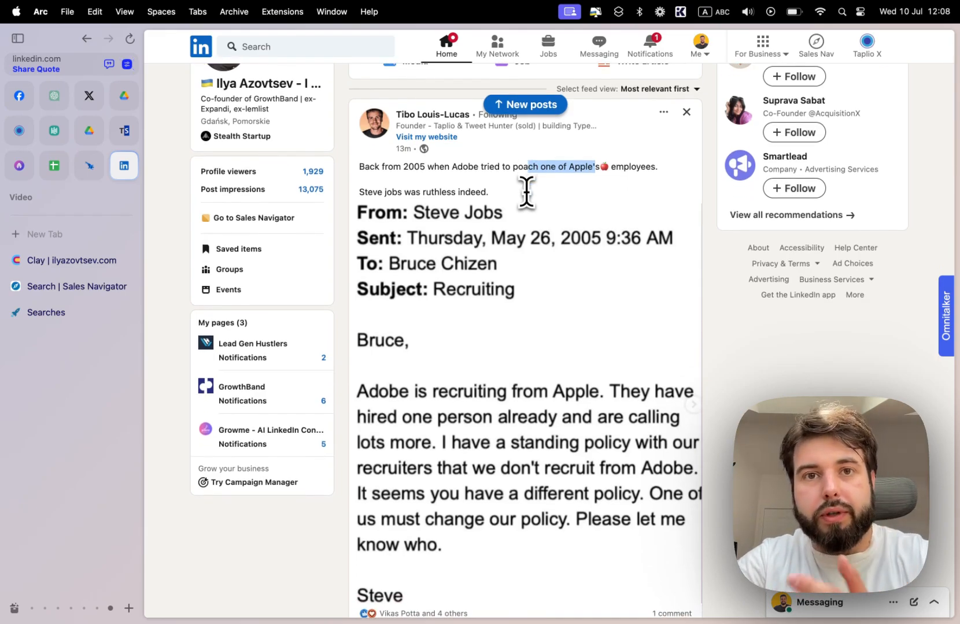
scroll(527, 192, "down", 10)
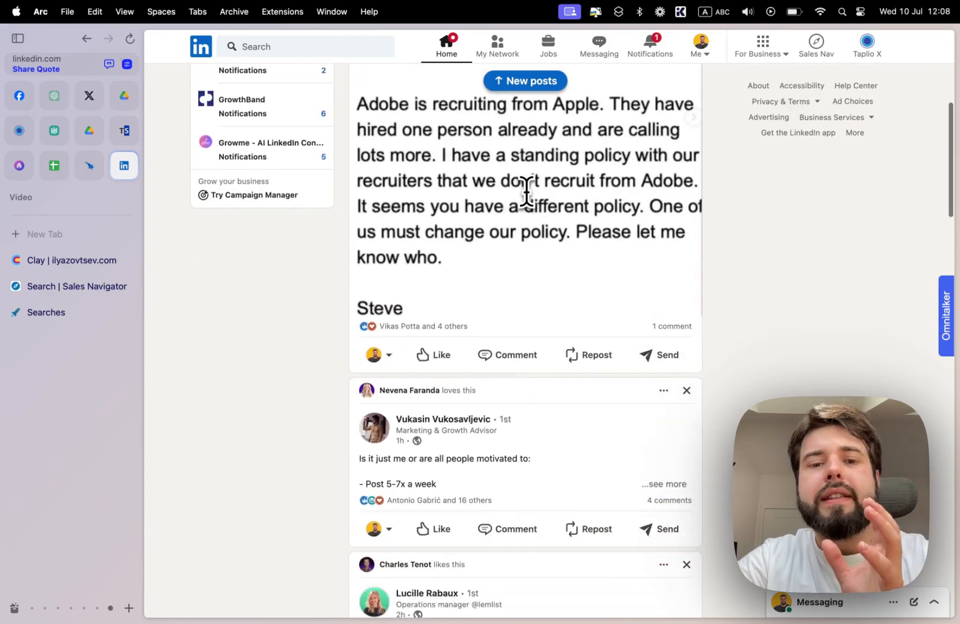
scroll(526, 192, "down", 3)
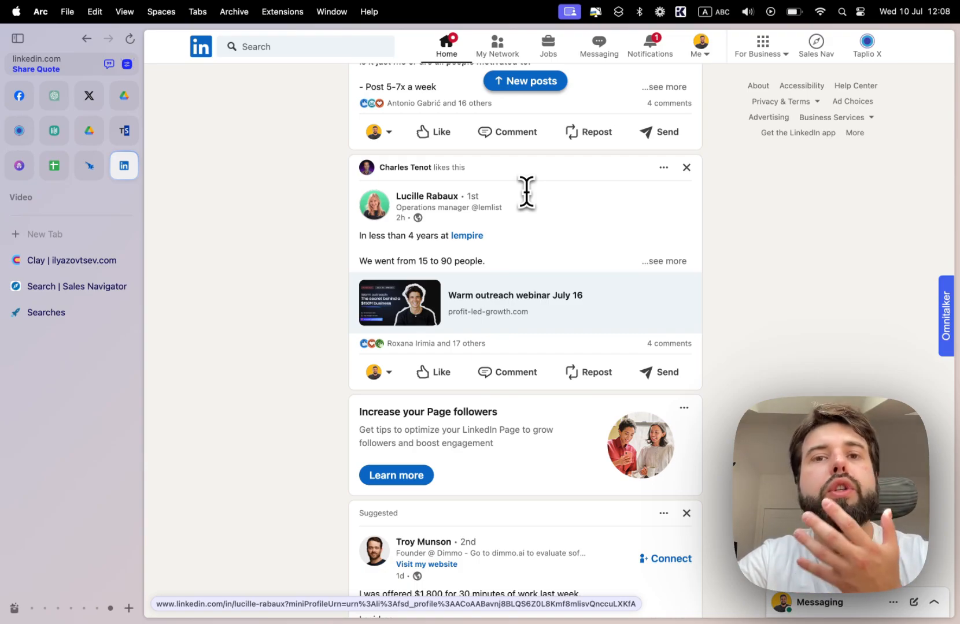
scroll(526, 193, "down", 5)
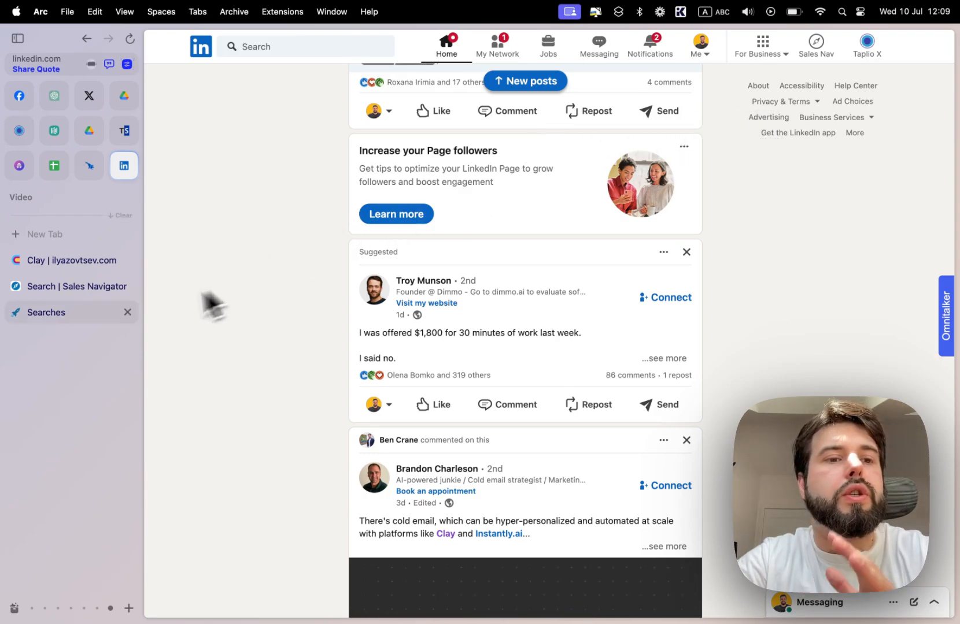
- Switch to the Sales Navigator lead search and include Sales as the Function filter
left_click(81, 295)
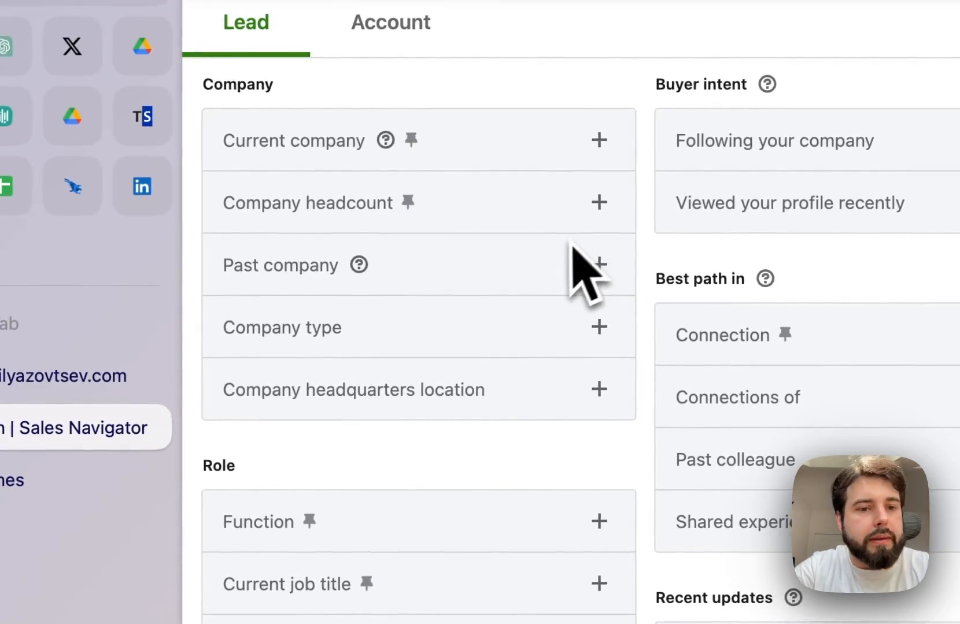
scroll(510, 369, "down", 7)
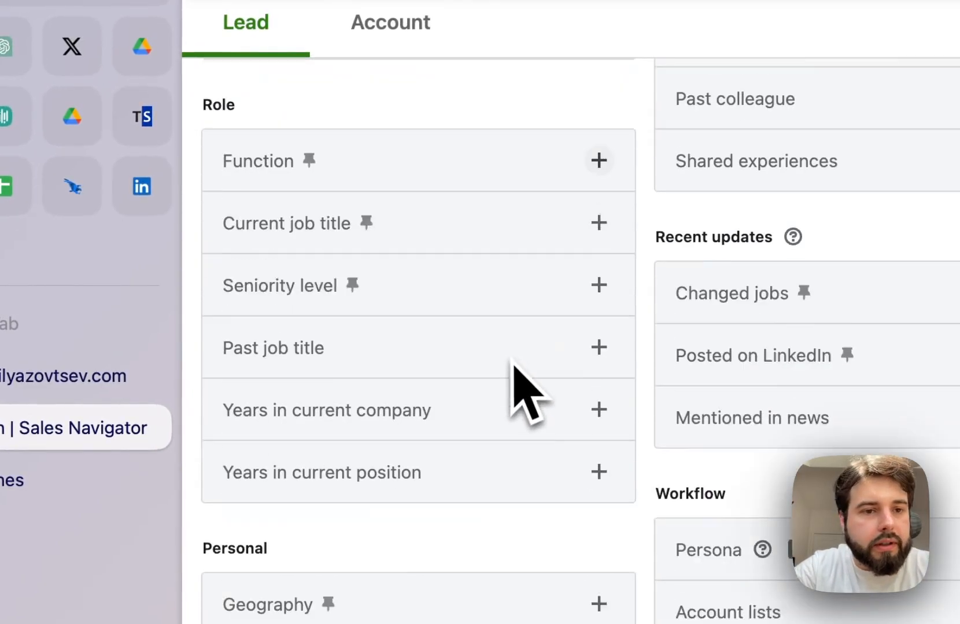
left_click(596, 124)
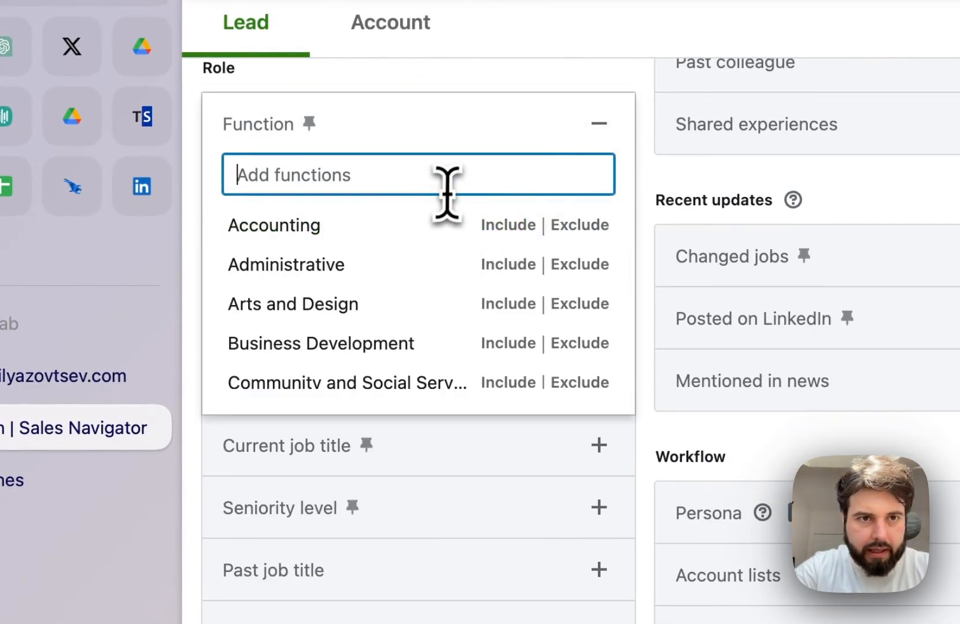
type("sales")
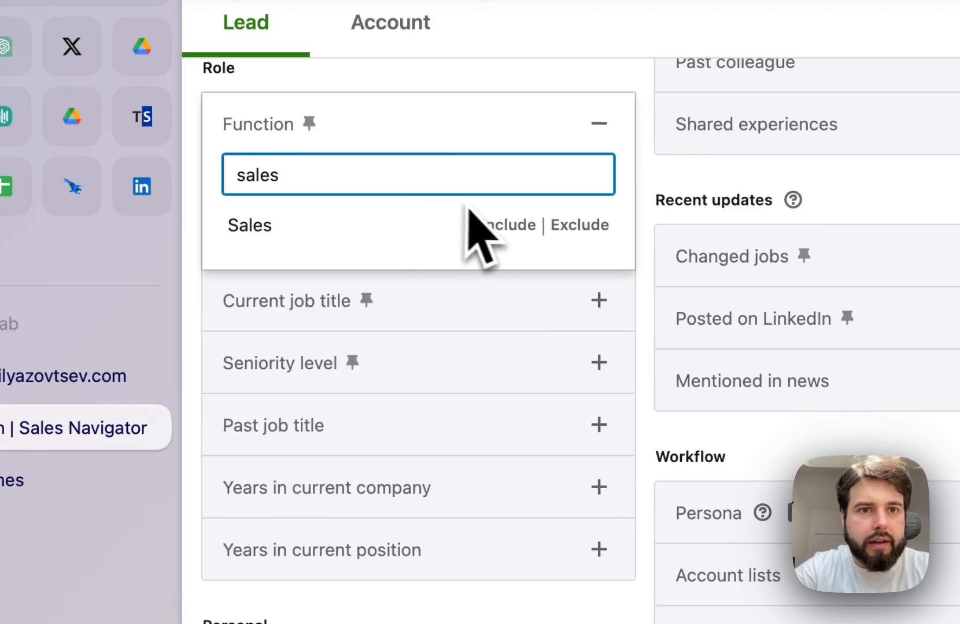
left_click(511, 225)
left_click(515, 197)
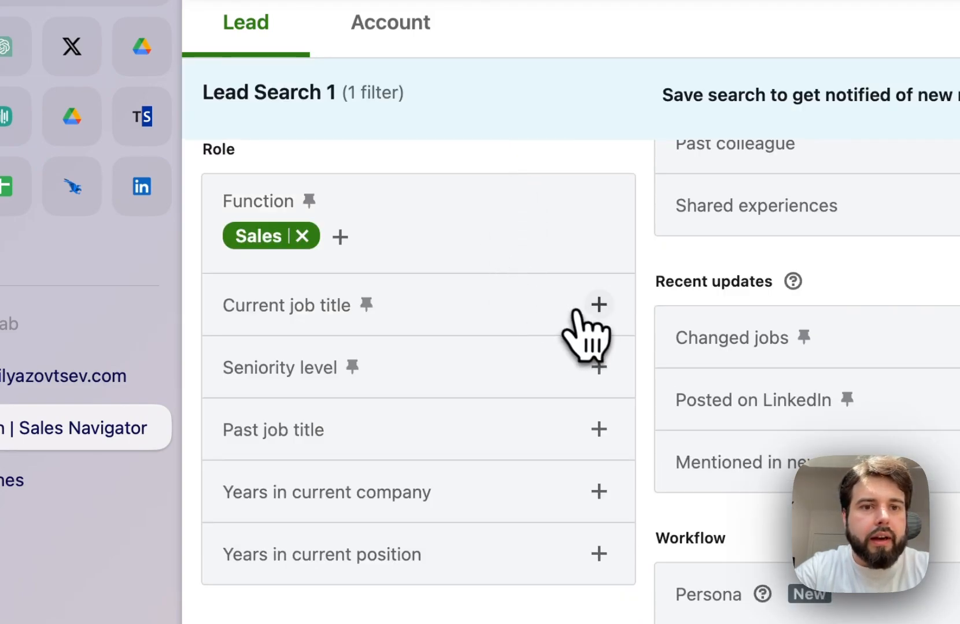
- Add Head of Sales as the Current job title filter
left_click(585, 342)
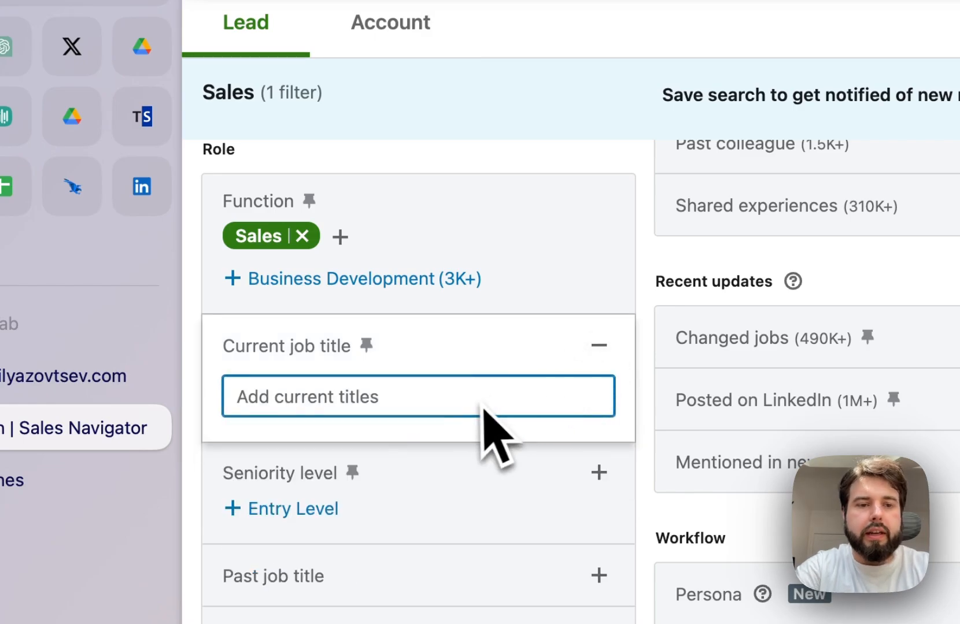
type("head of sales")
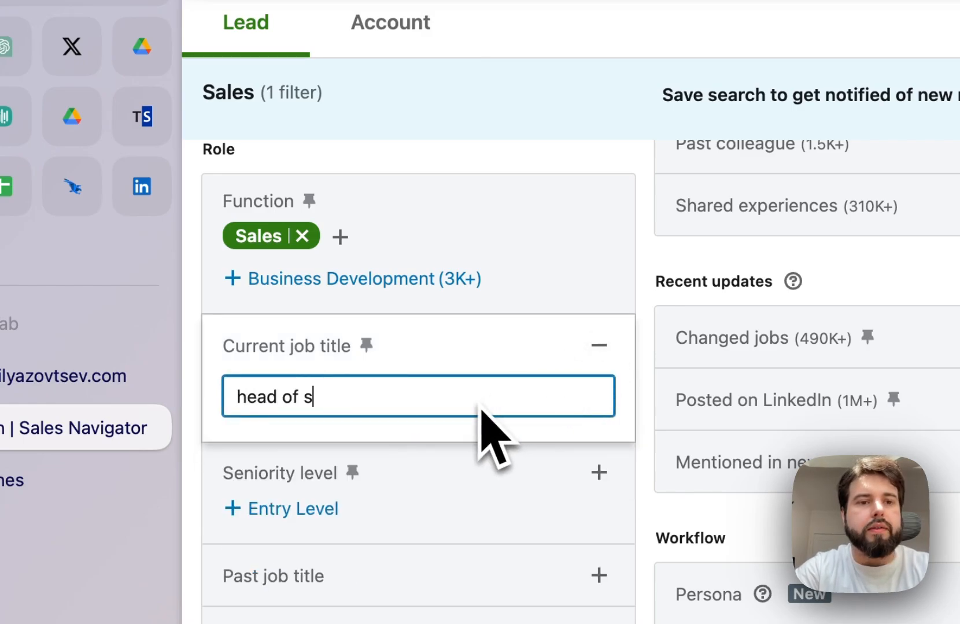
left_click(399, 445)
- Set the Geography filter of the lead search to Europe
scroll(553, 440, "down", 7)
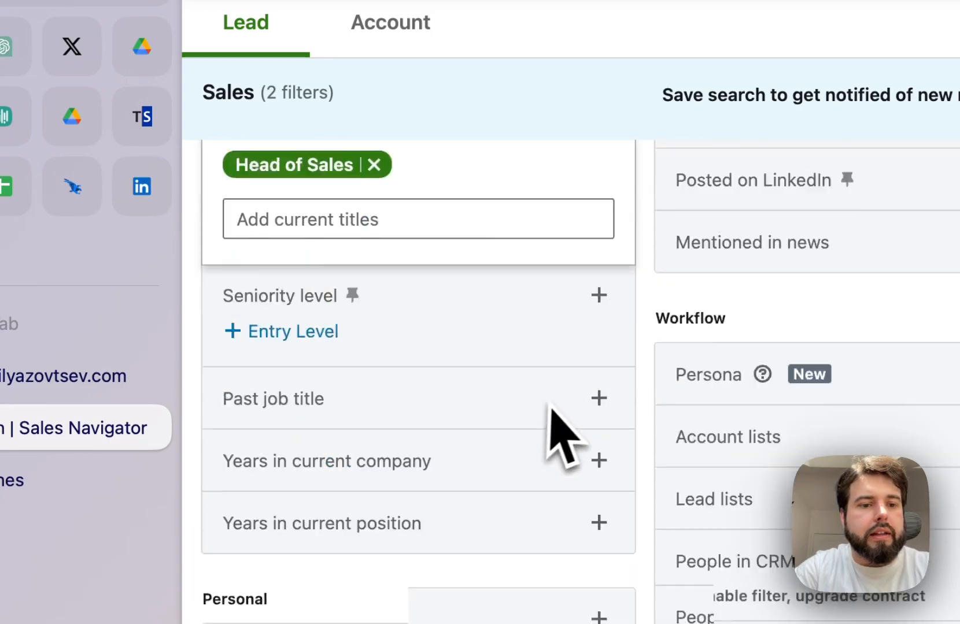
left_click(540, 466)
left_click(375, 527)
type("euro")
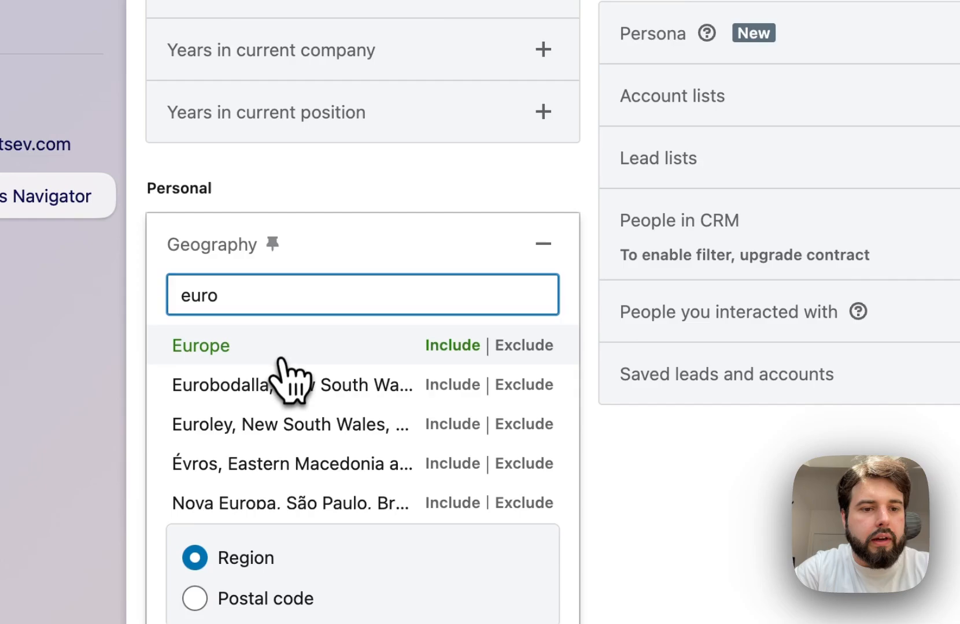
left_click(281, 359)
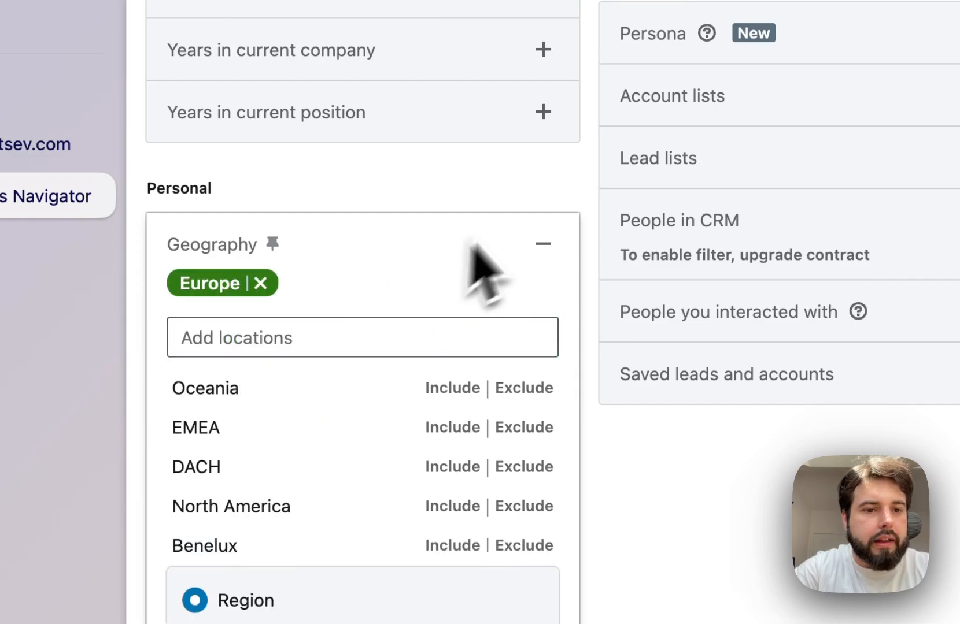
left_click(448, 198)
- Include Software Development as the Industry filter
left_click(270, 362)
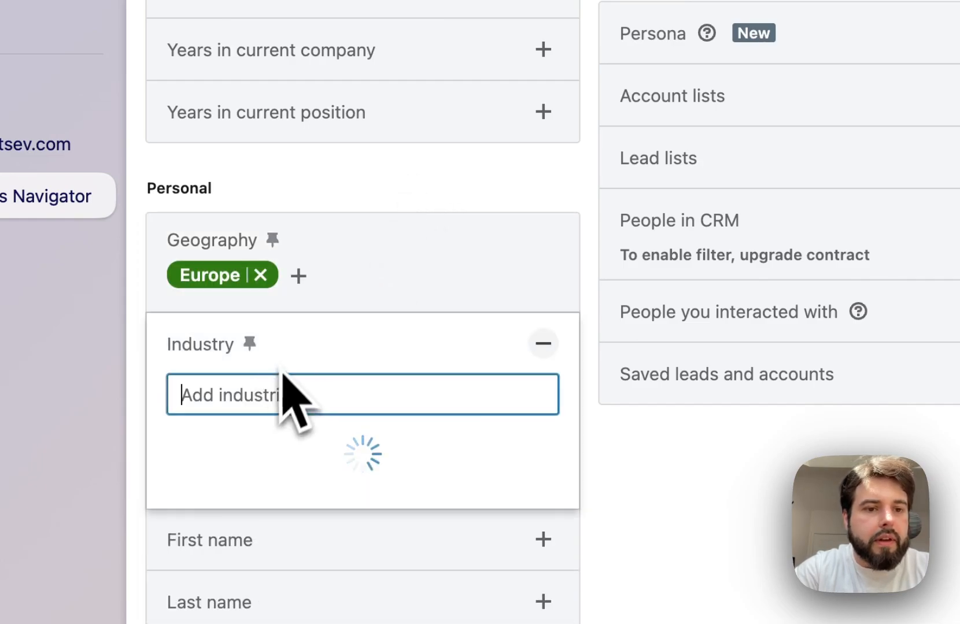
type("soft")
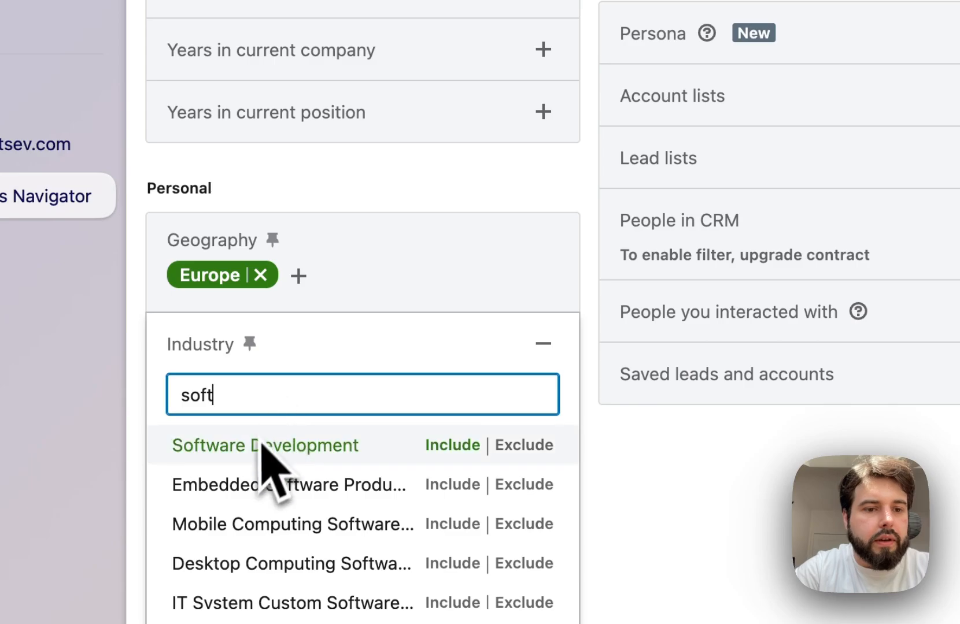
left_click(296, 445)
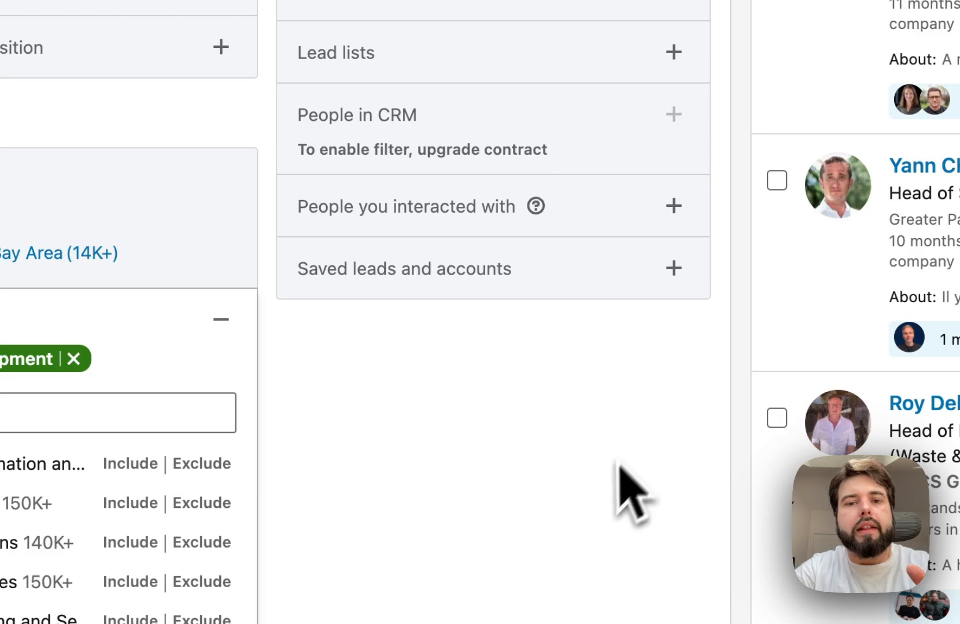
left_click(589, 535)
- Turn on the Posted on LinkedIn filter under Recent updates
scroll(337, 156, "up", 10)
scroll(321, 122, "down", 1)
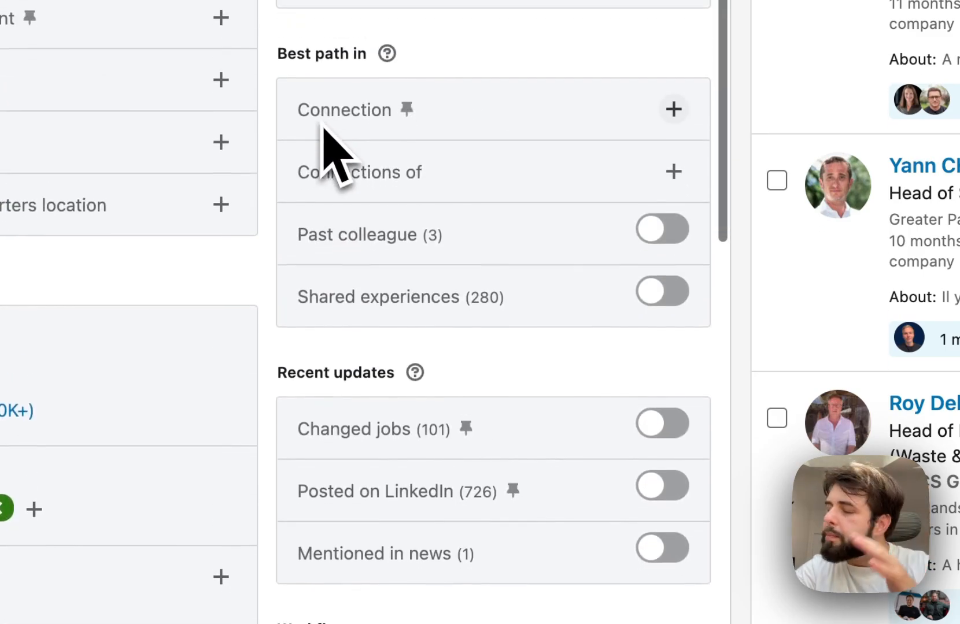
scroll(329, 173, "down", 2)
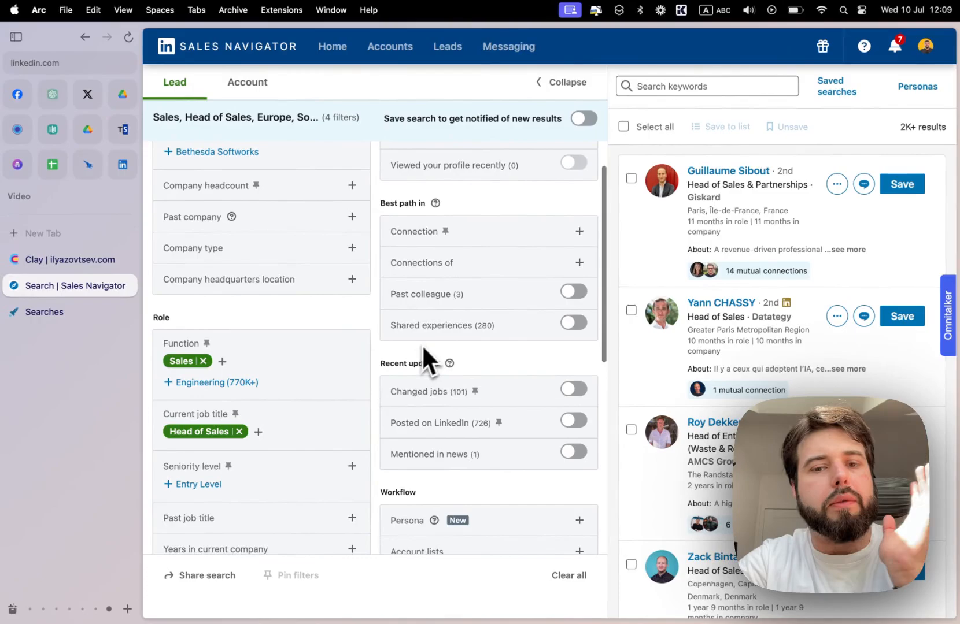
scroll(426, 350, "down", 5)
scroll(405, 335, "down", 3)
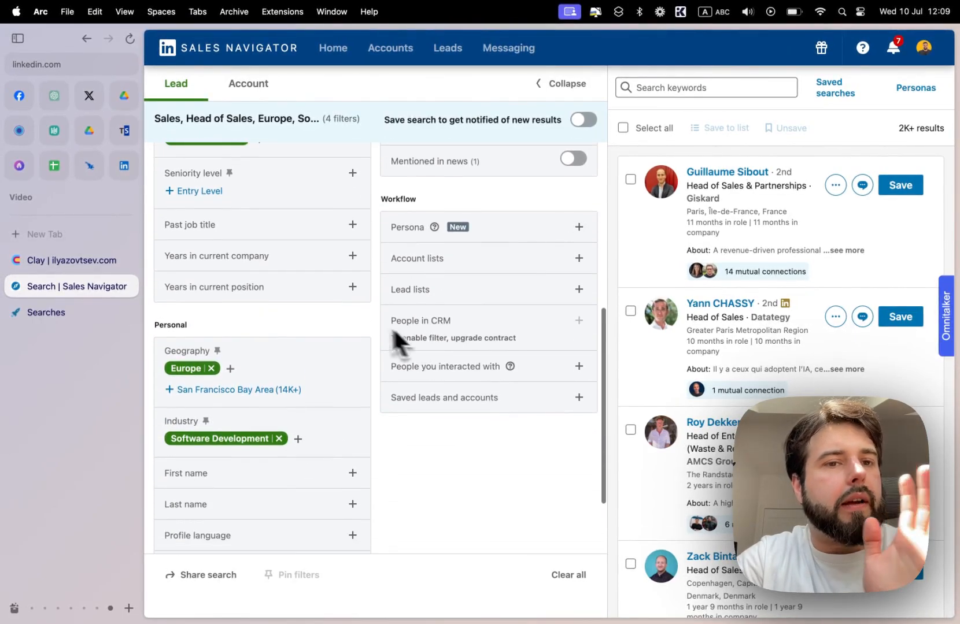
scroll(303, 292, "down", 3)
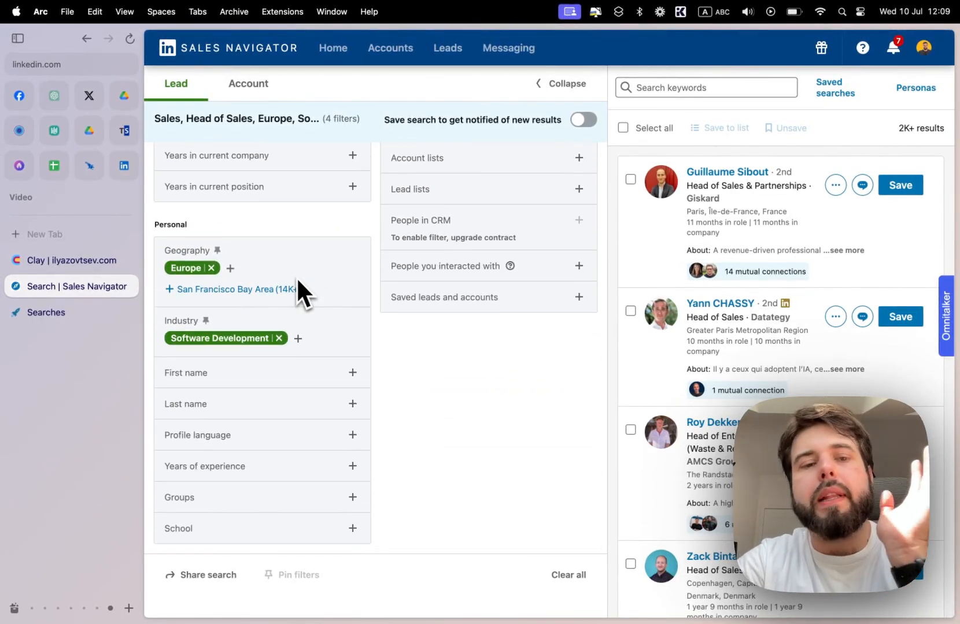
scroll(297, 280, "up", 5)
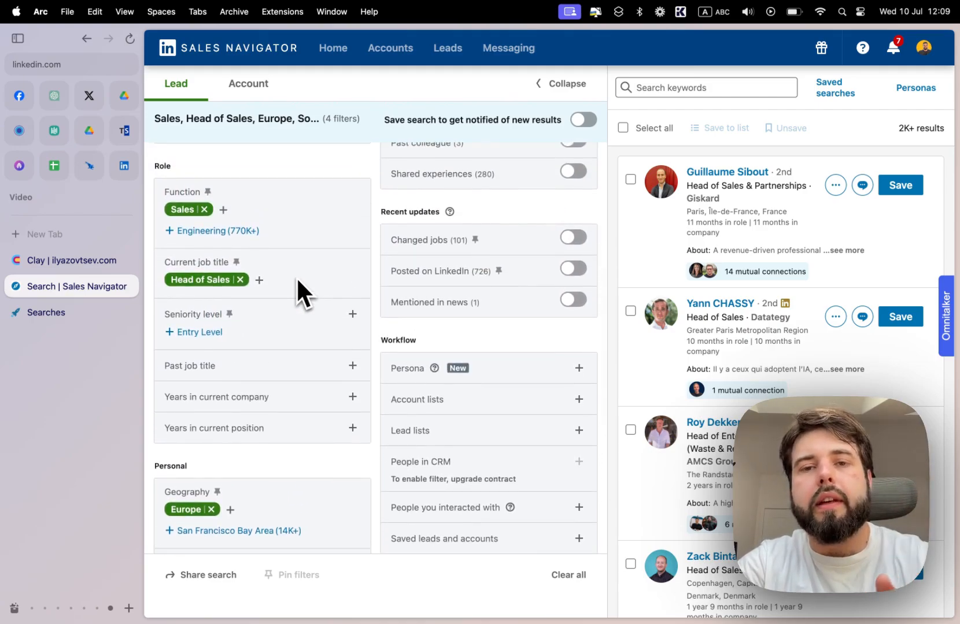
scroll(298, 281, "up", 2)
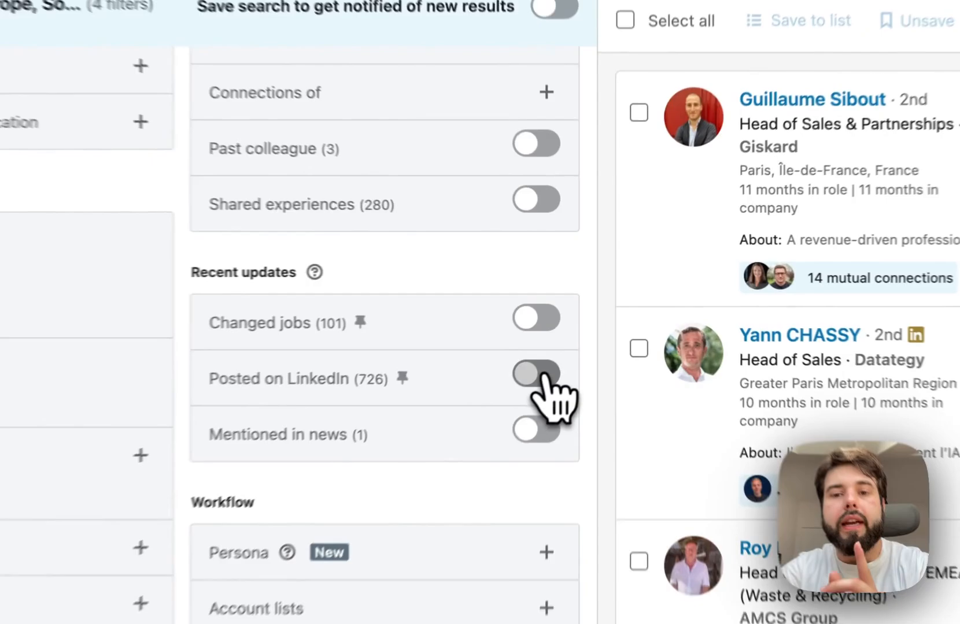
left_click(575, 326)
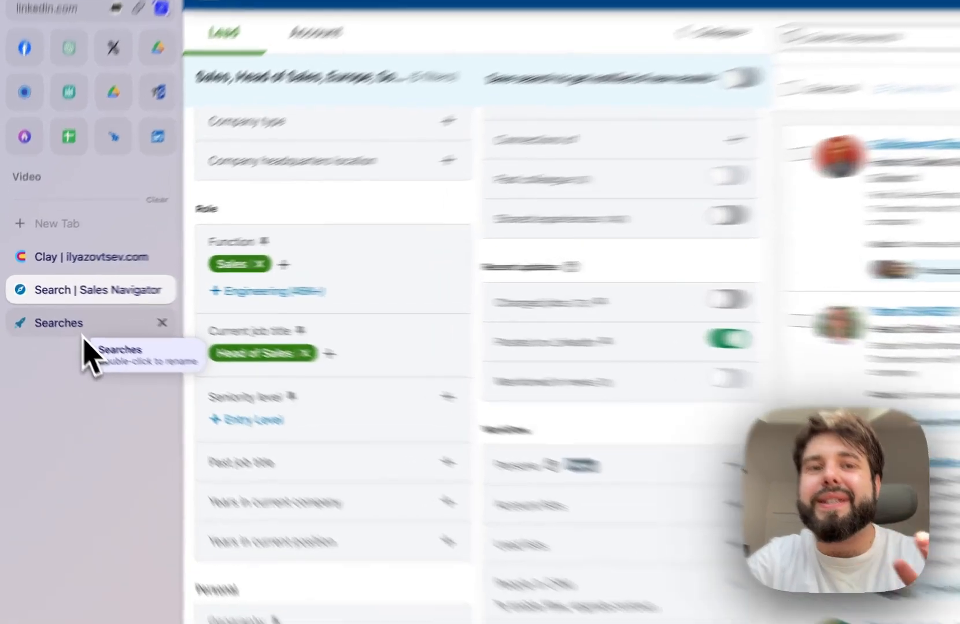
- Look at the saved searches in Expandi, then return to Sales Navigator and copy the link of the filtered lead search
left_click(64, 321)
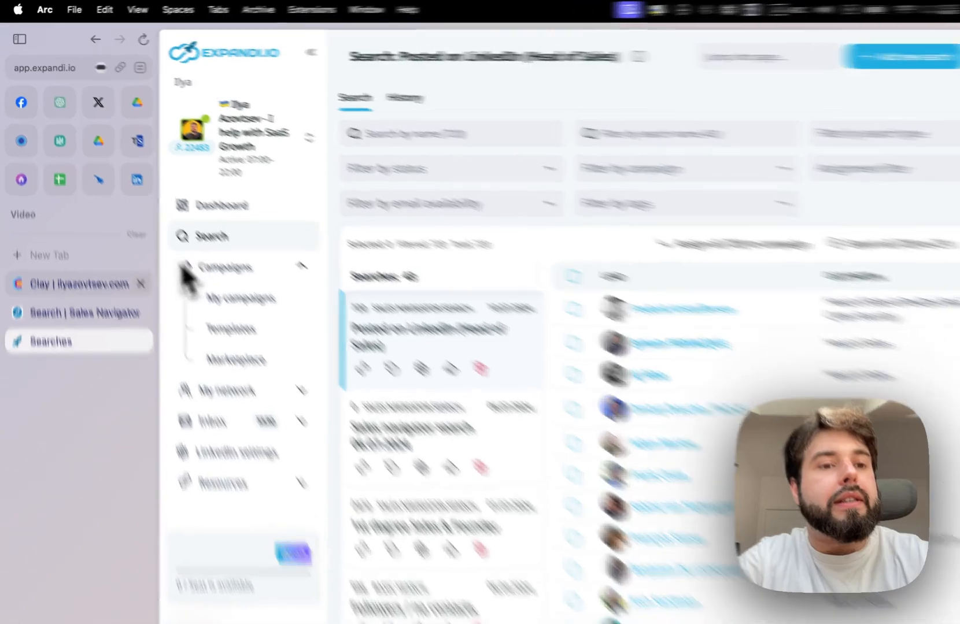
left_click(88, 287)
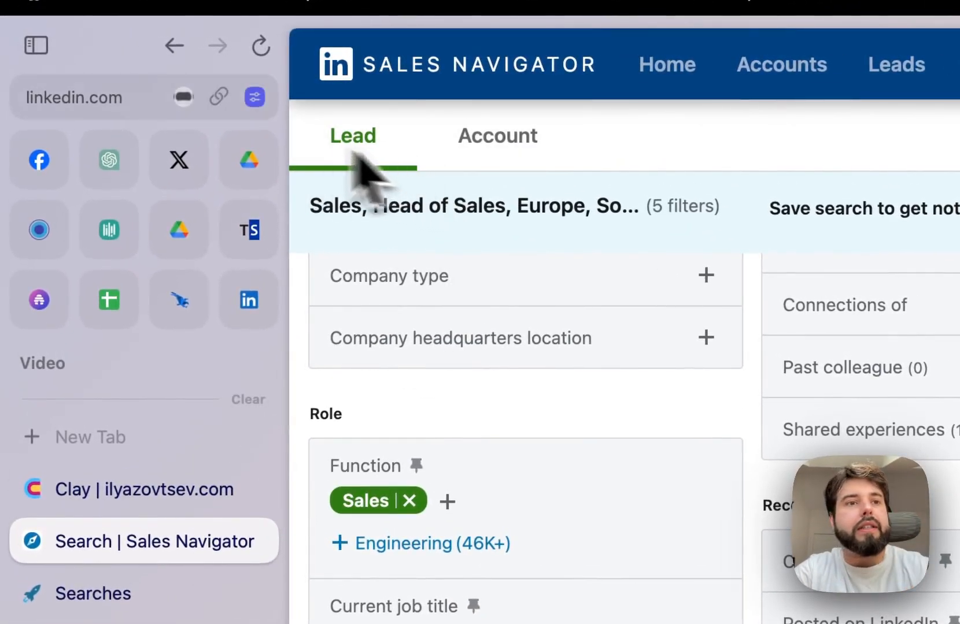
left_click(219, 98)
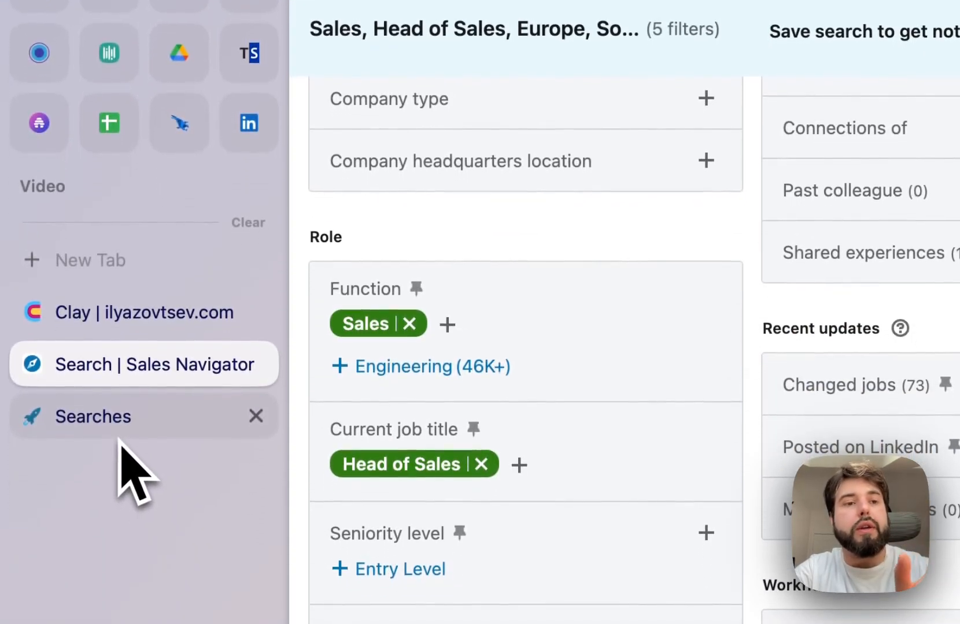
- Add a new Sales Navigator search in Expandi with the copied search URL and continue to its settings
left_click(119, 437)
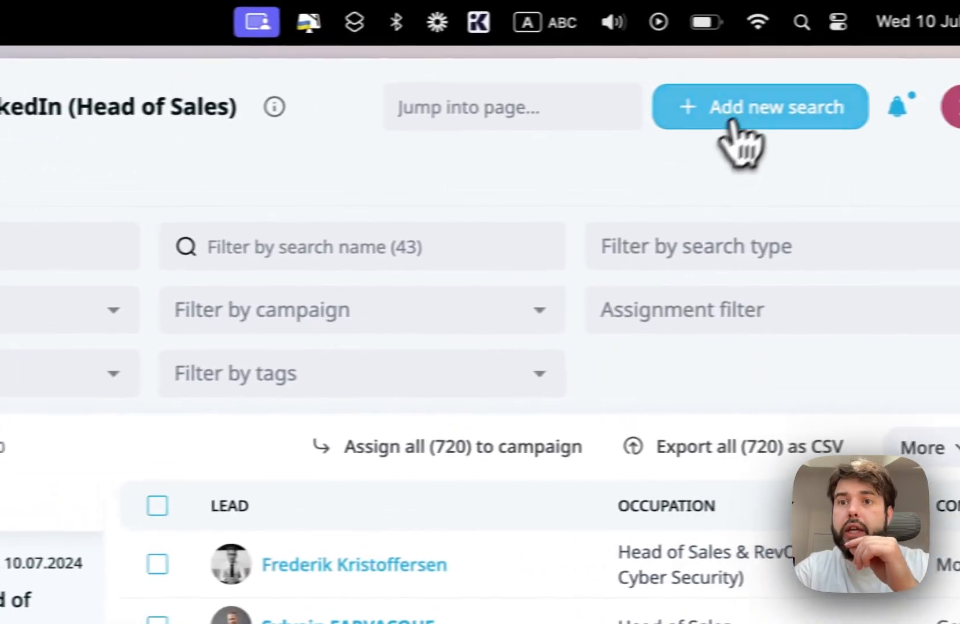
left_click(729, 119)
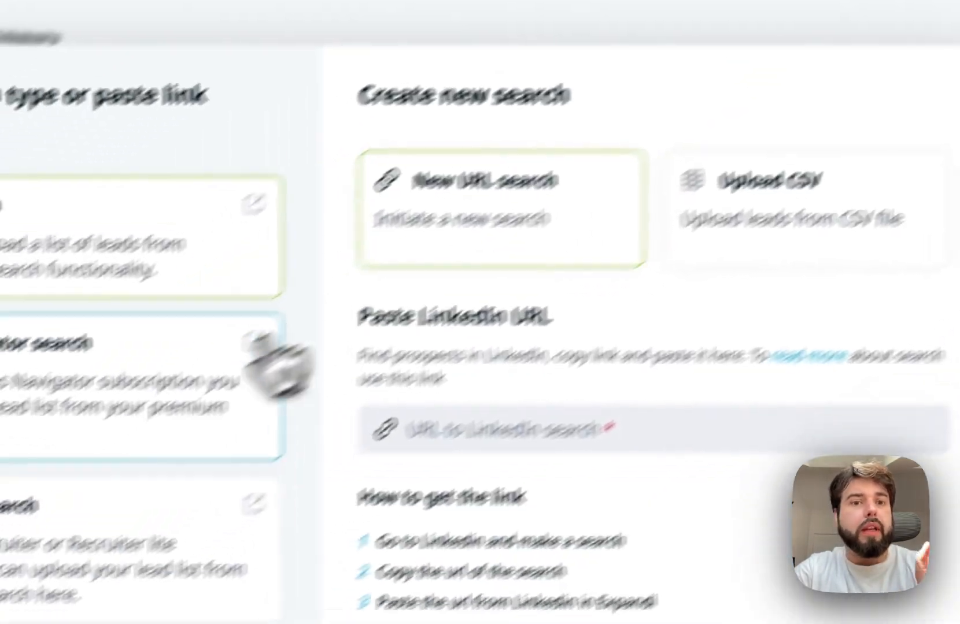
left_click(234, 329)
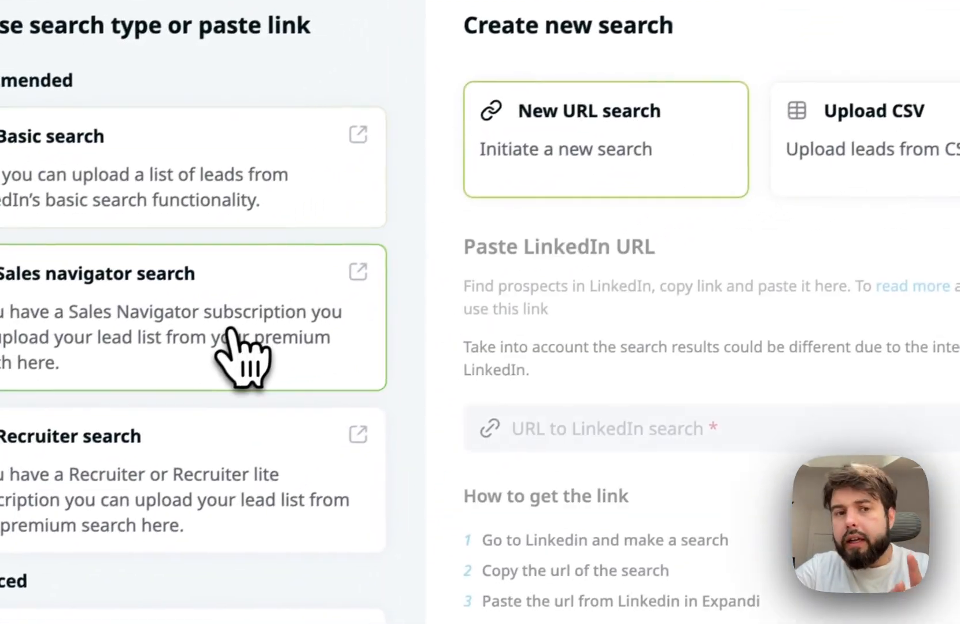
left_click(532, 414)
key("ctrl+v")
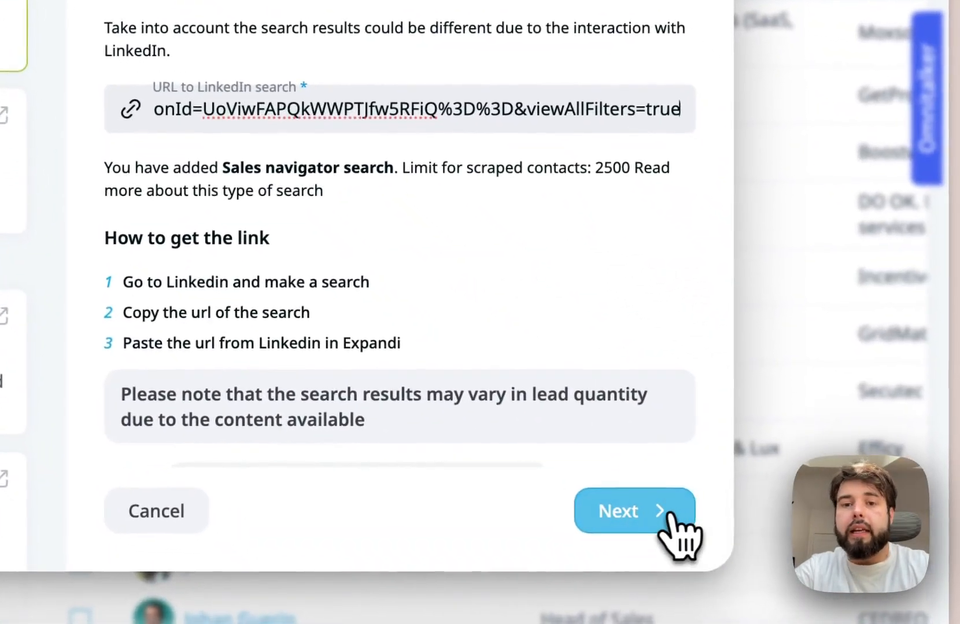
left_click(668, 512)
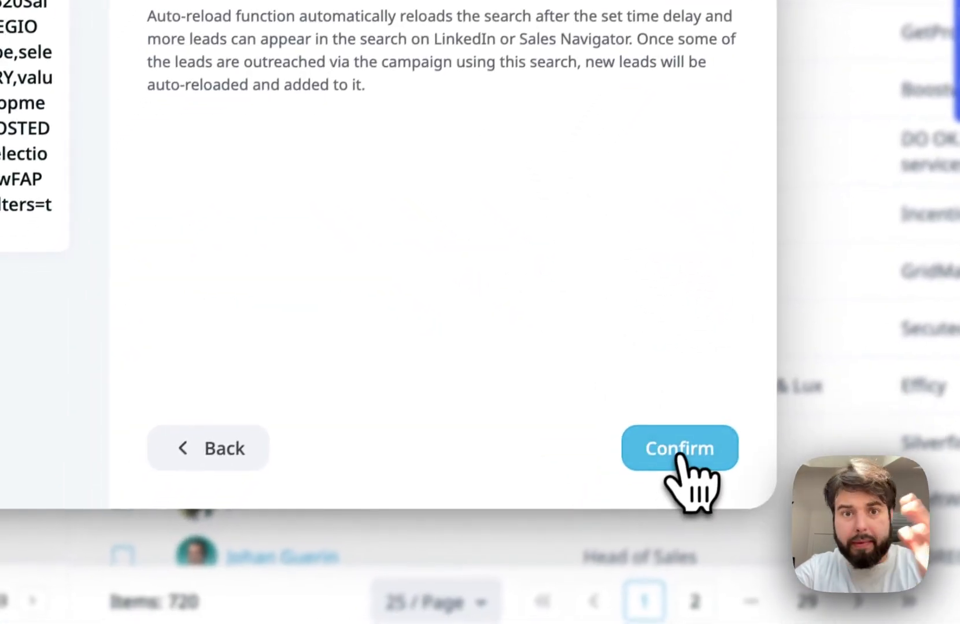
- Confirm the new Sales Navigator search in Expandi and open the leads of the Posted on LinkedIn (Head of Sales) search
left_click(677, 454)
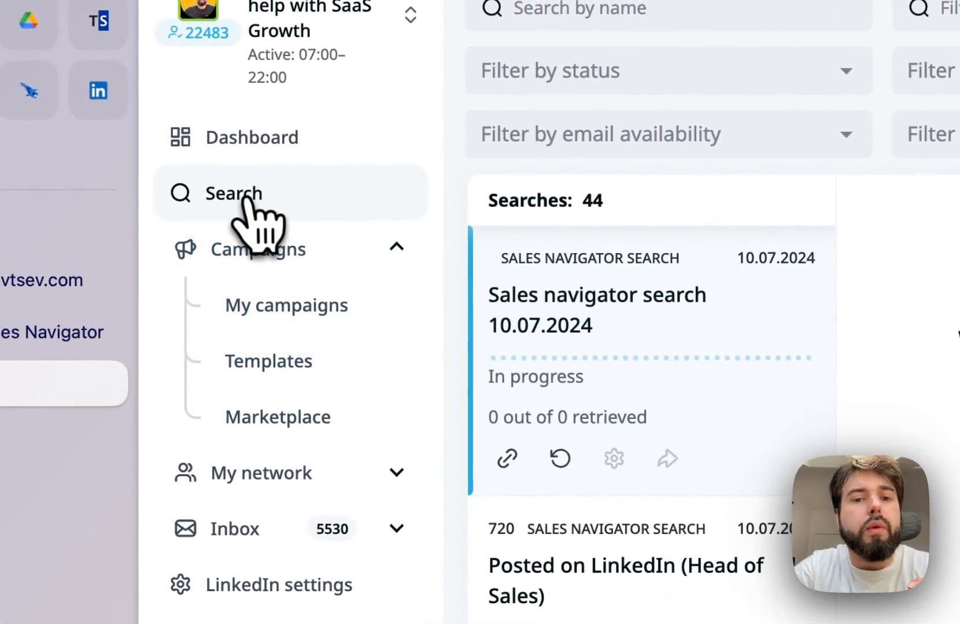
scroll(657, 431, "down", 2)
scroll(668, 454, "down", 3)
left_click(601, 343)
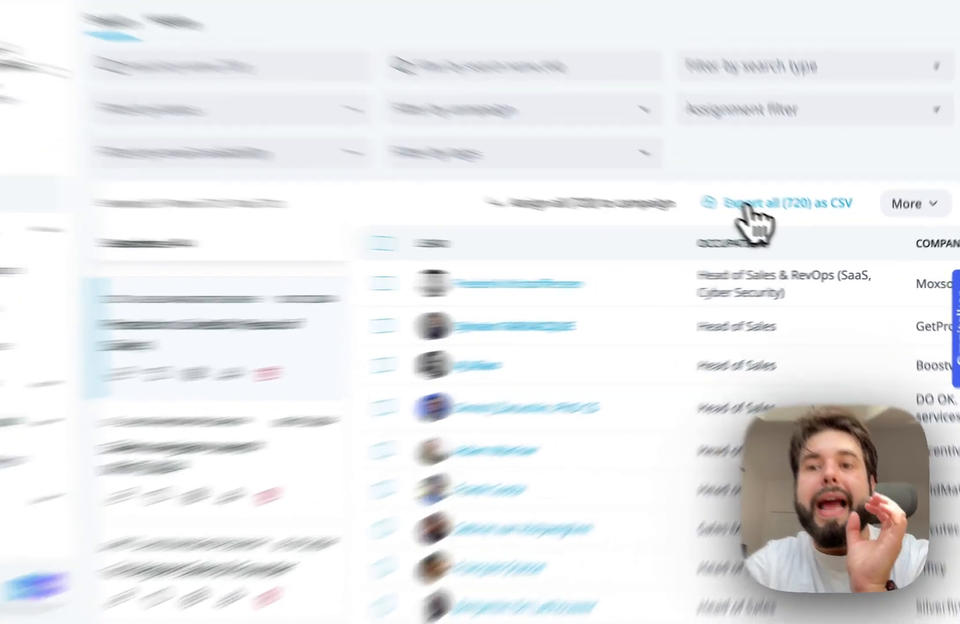
- Export all leads of the Posted on LinkedIn (Head of Sales) search as CSV
left_click(787, 229)
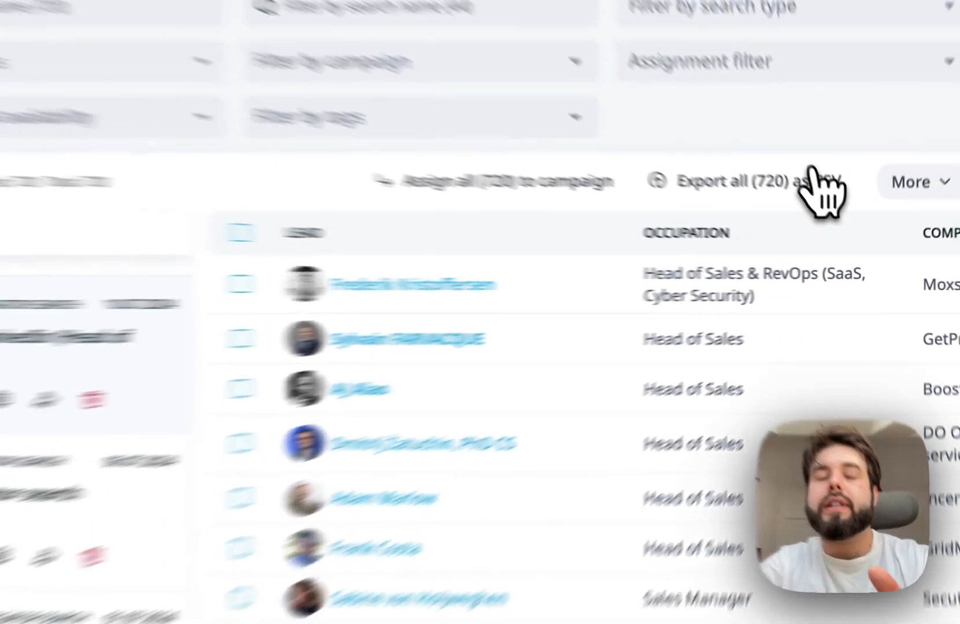
left_click(815, 179)
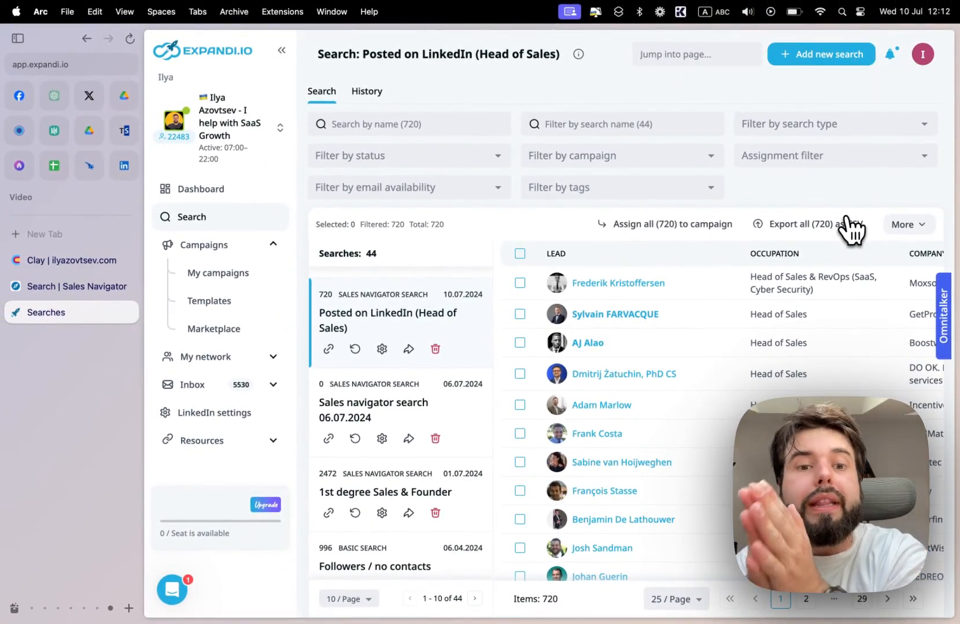
key("XF86MonBrightnessDown")
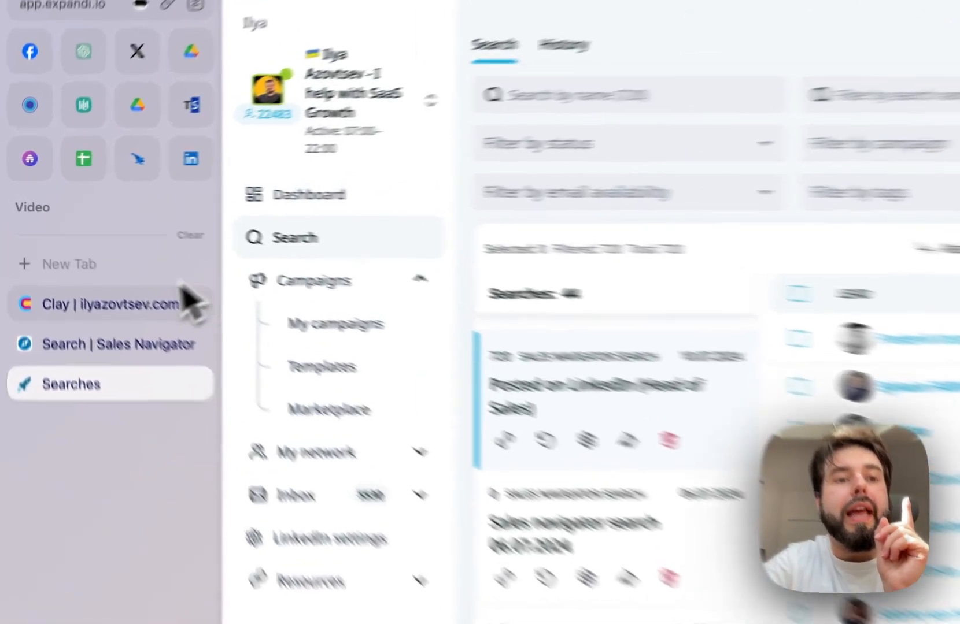
- Switch to Clay and start creating a new table in the workspace
left_click(87, 260)
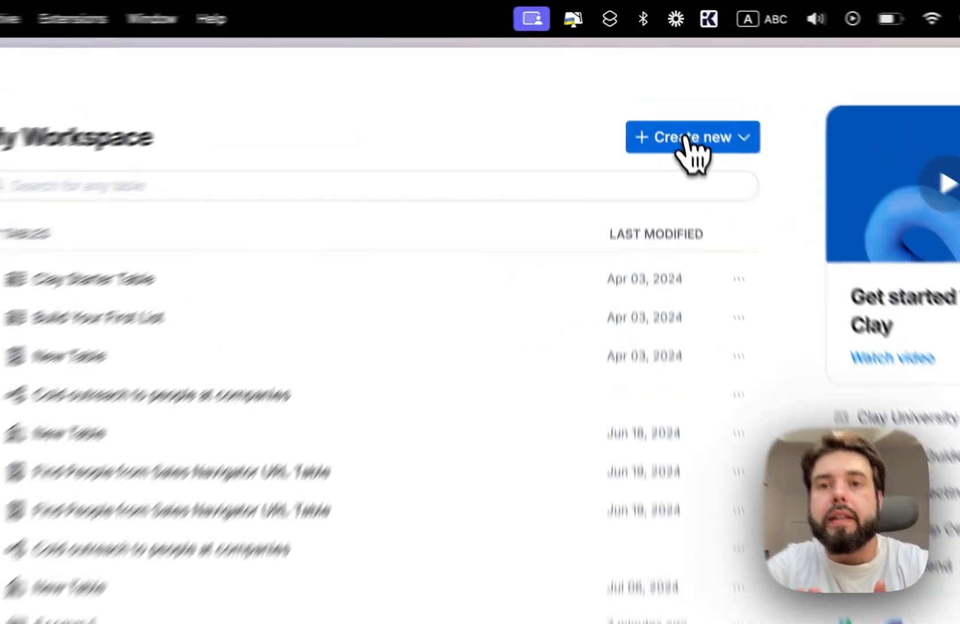
left_click(667, 87)
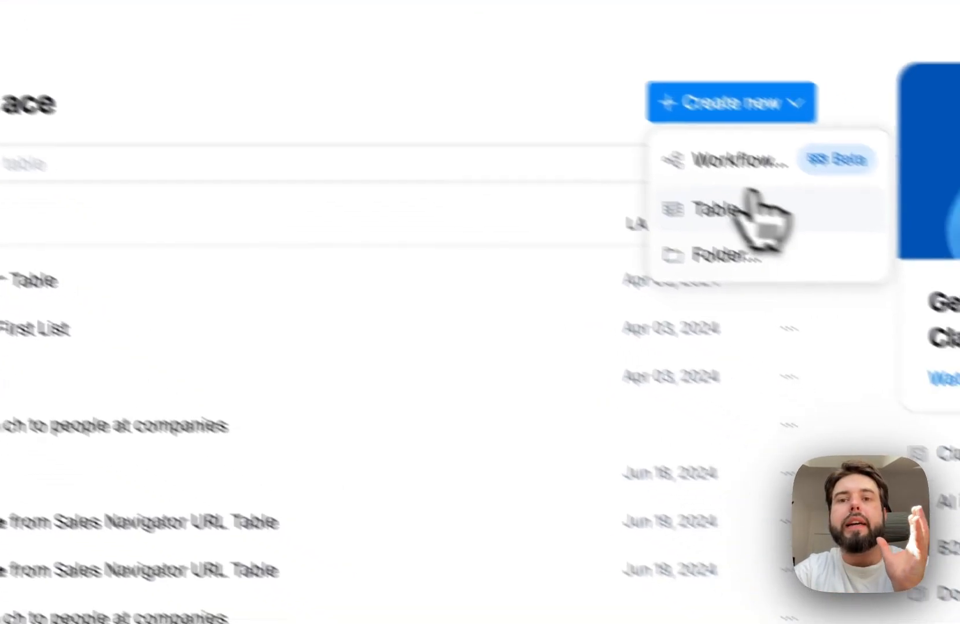
left_click(885, 283)
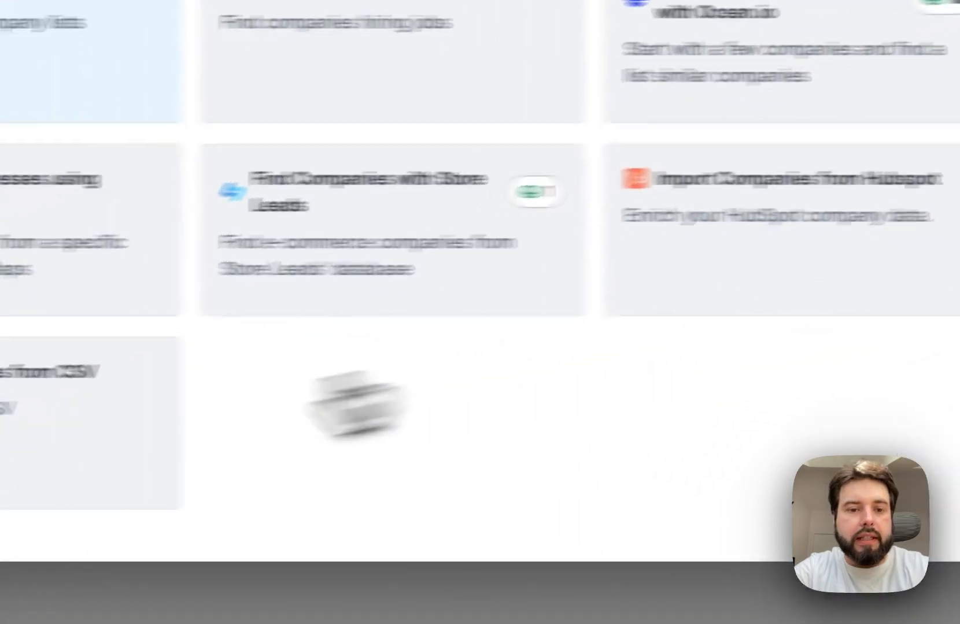
left_click(231, 491)
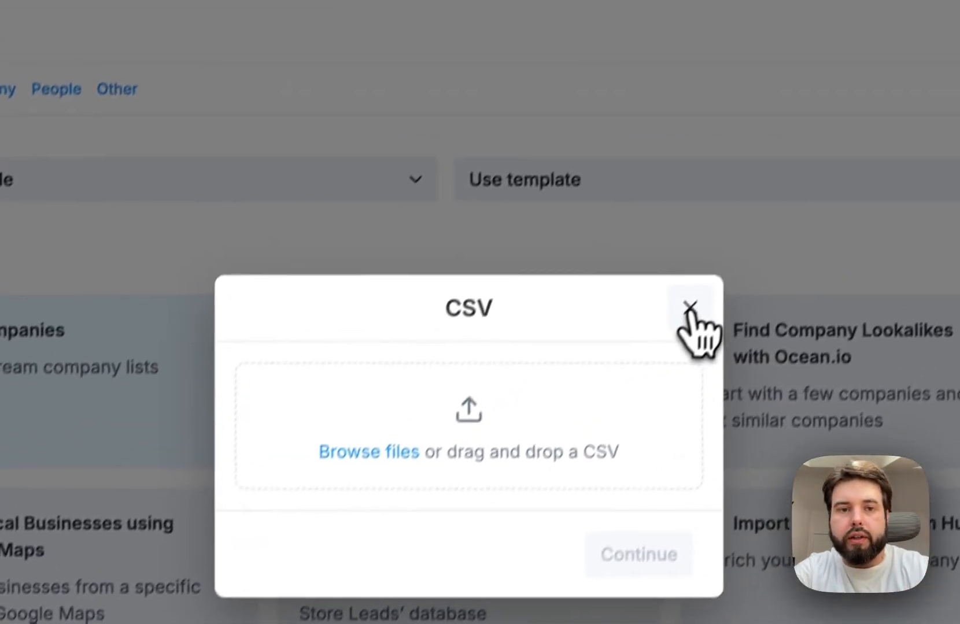
left_click(862, 42)
left_click(673, 277)
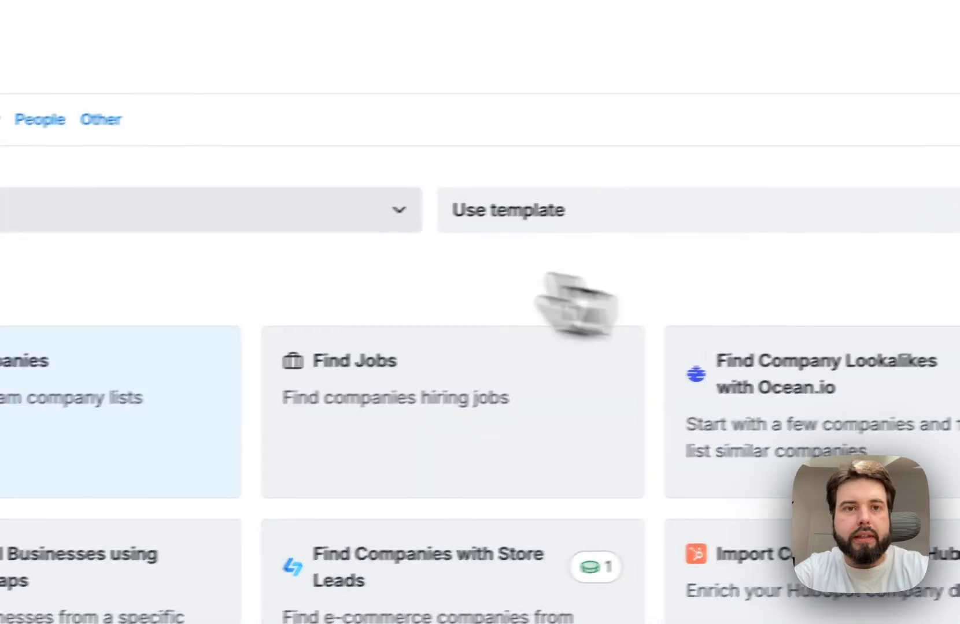
- Choose to import people from CSV and load the file Posted on LinkedIn (Head of Sales).csv
left_click(266, 100)
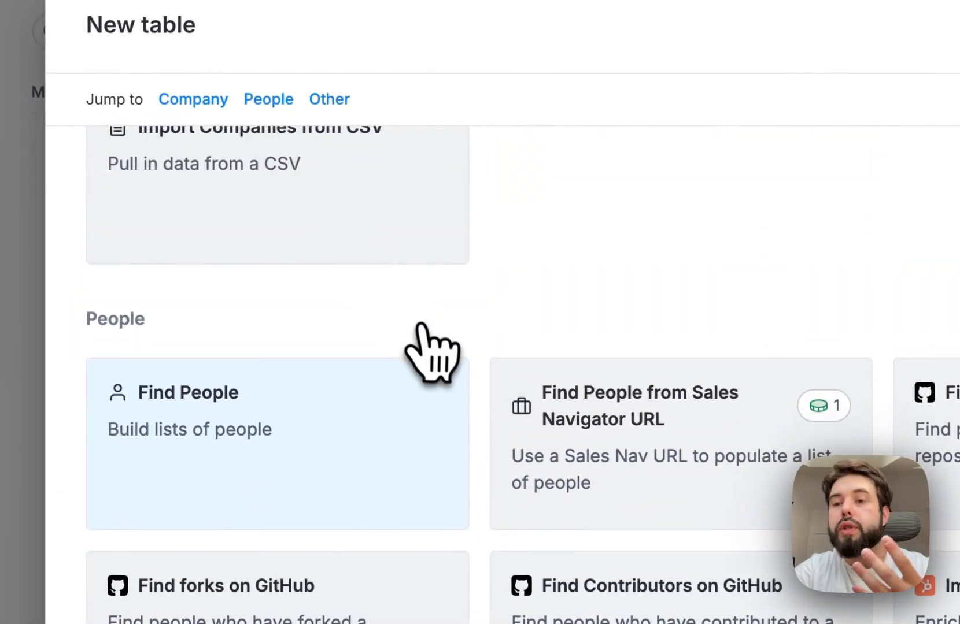
scroll(422, 351, "down", 3)
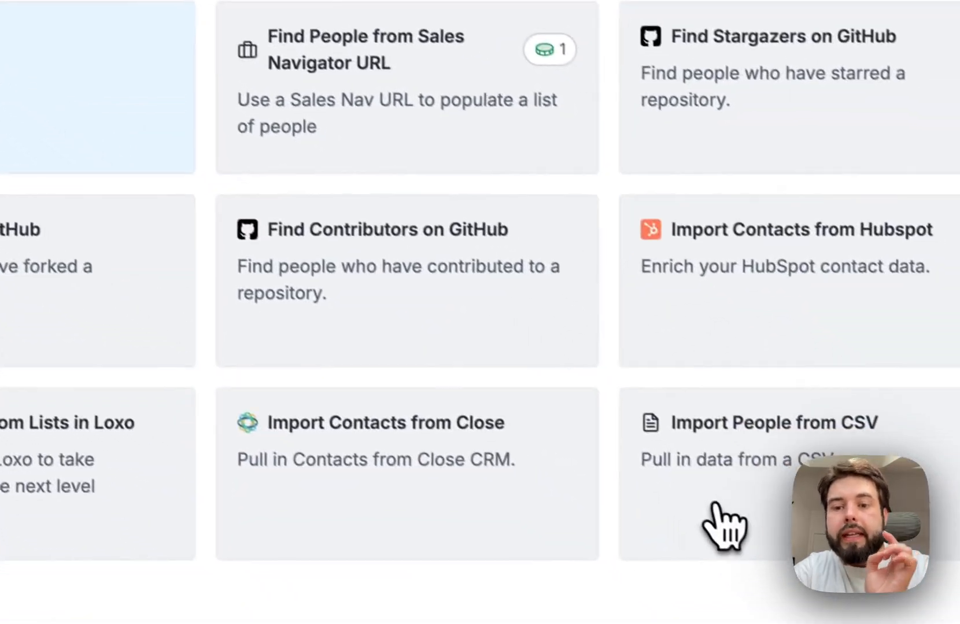
left_click(717, 521)
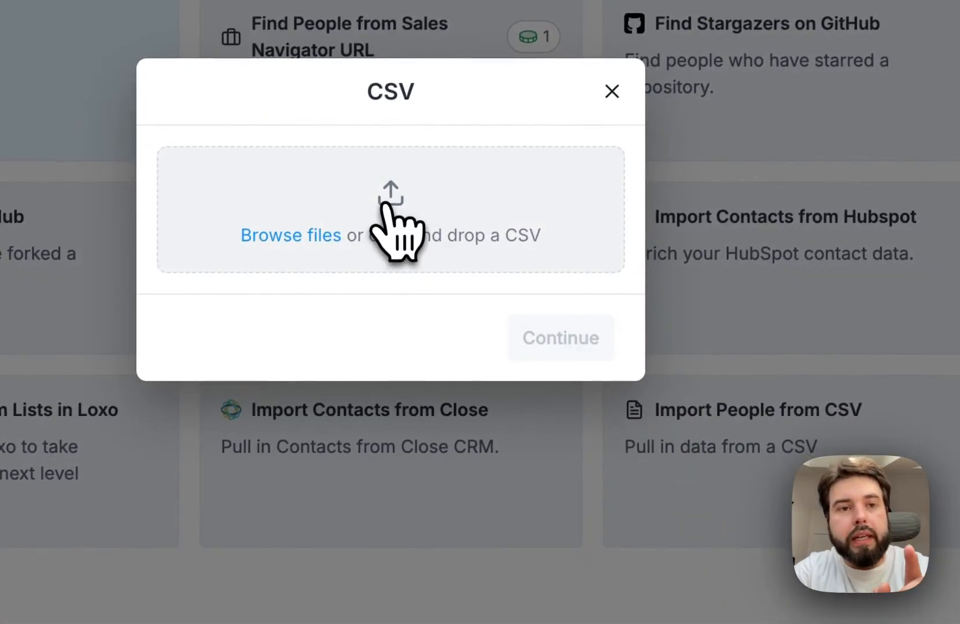
left_click(390, 208)
left_click(240, 197)
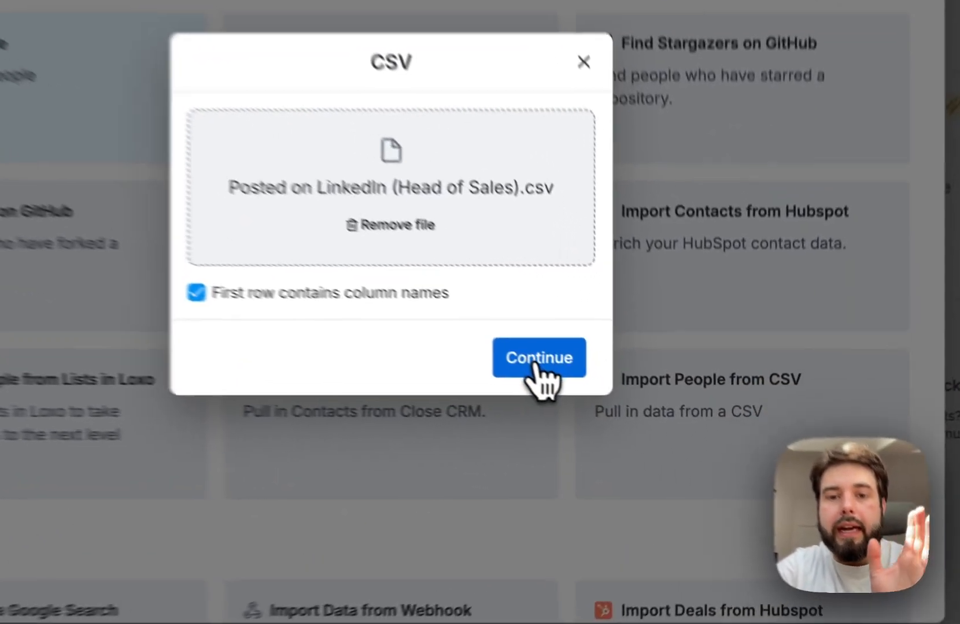
- Complete the CSV import into a new blank table
left_click(633, 407)
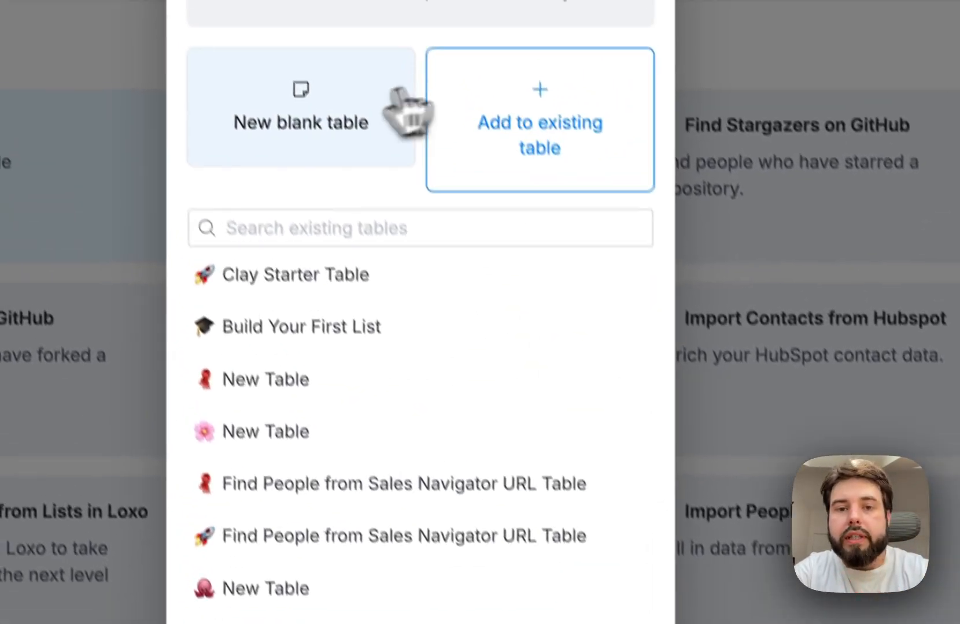
left_click(396, 104)
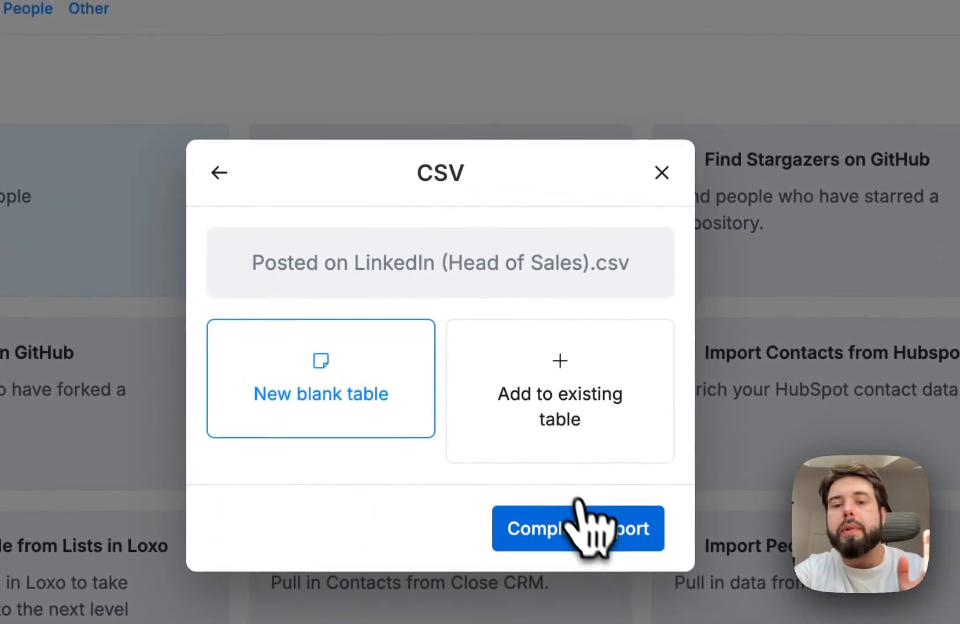
left_click(583, 525)
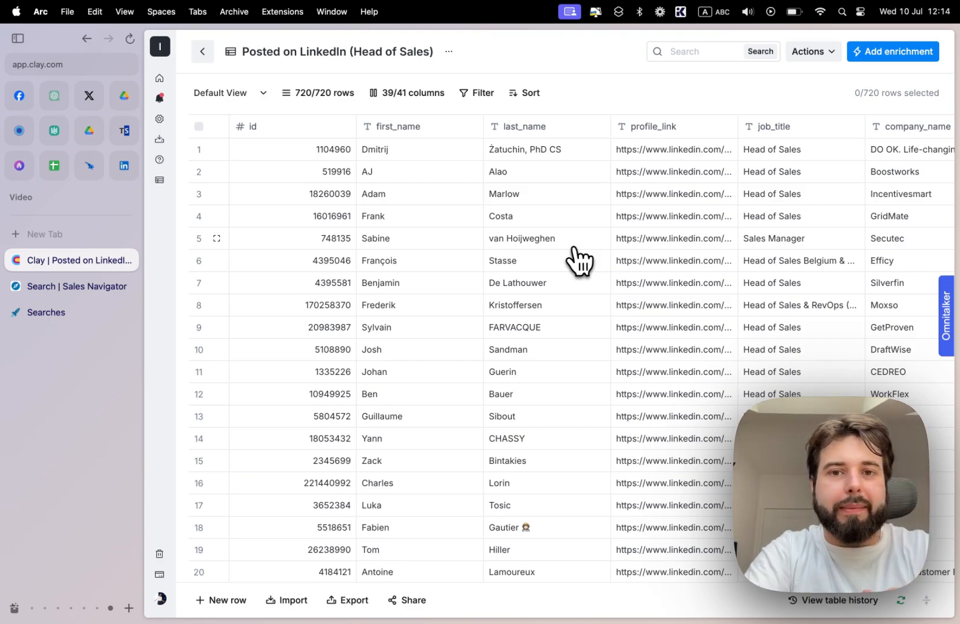
- Find the Enrich Person from Profile enrichment and add it to the imported leads table
scroll(573, 248, "right", 20)
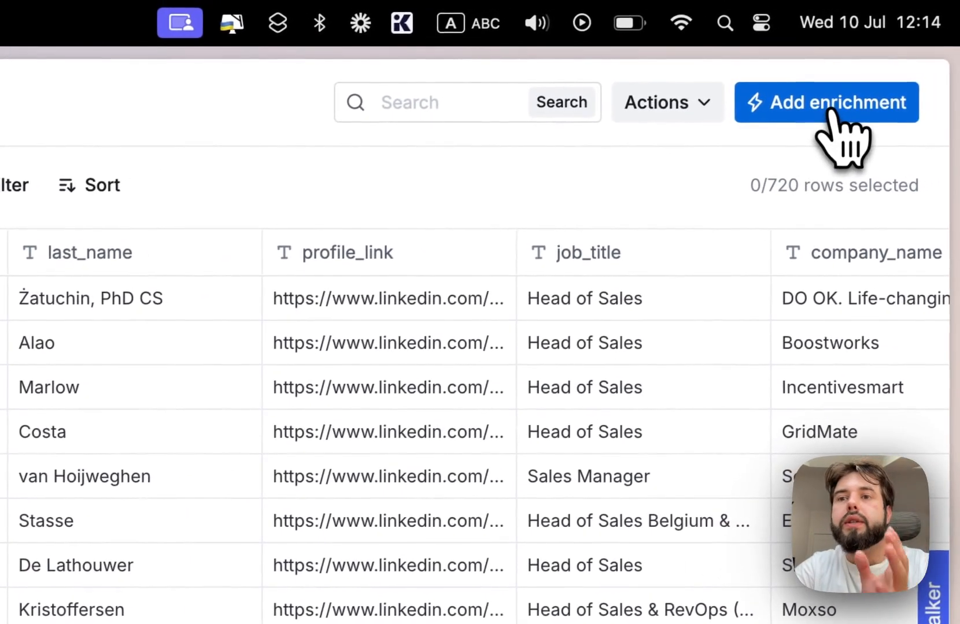
left_click(931, 65)
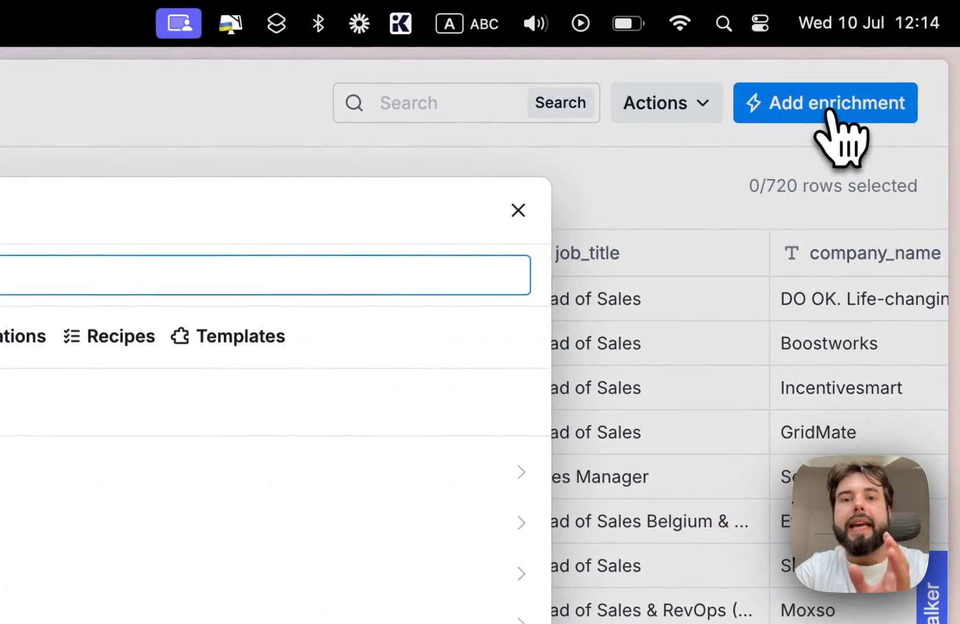
type("Enrich Person from Profile")
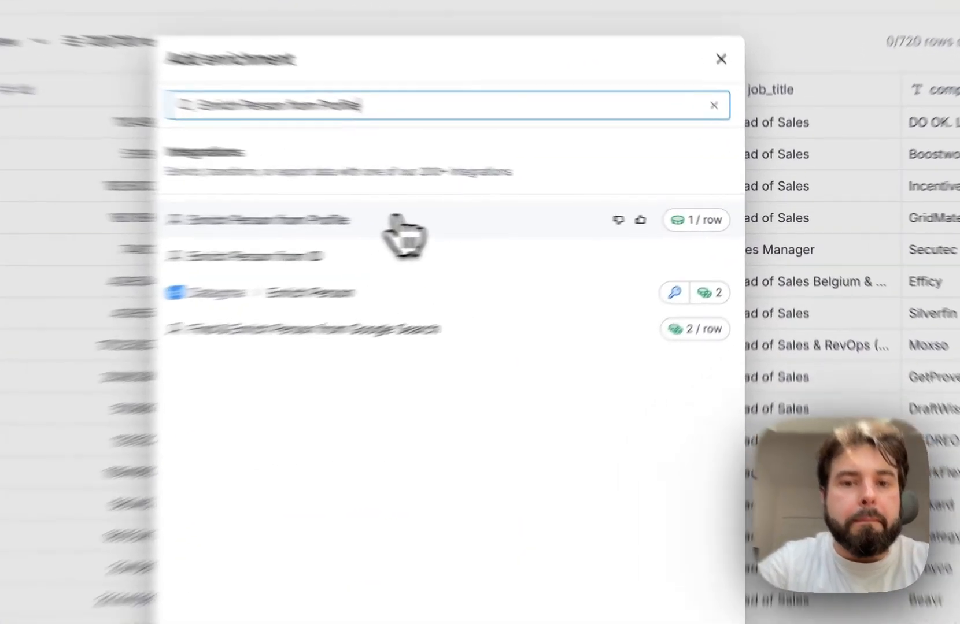
left_click(512, 218)
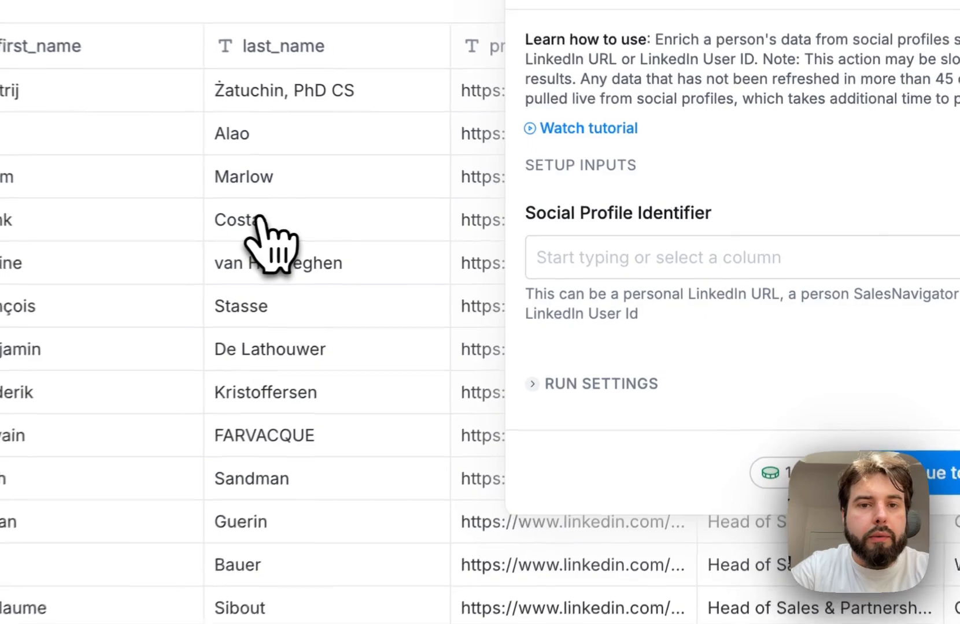
- Set the enrichment's Social Profile Identifier to the profile_link column and continue to the output fields
left_click(616, 261)
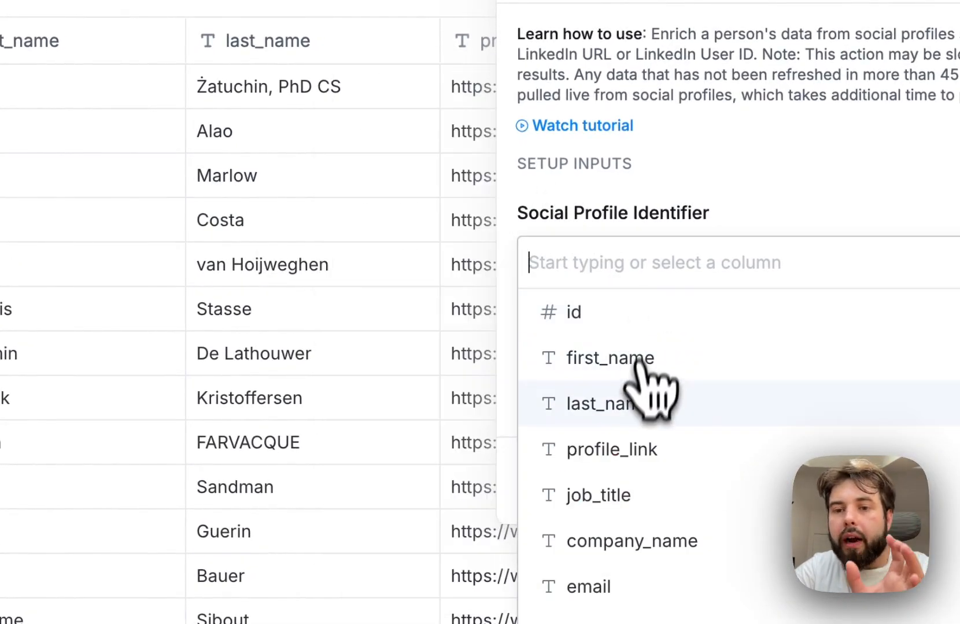
mouse_move(612, 445)
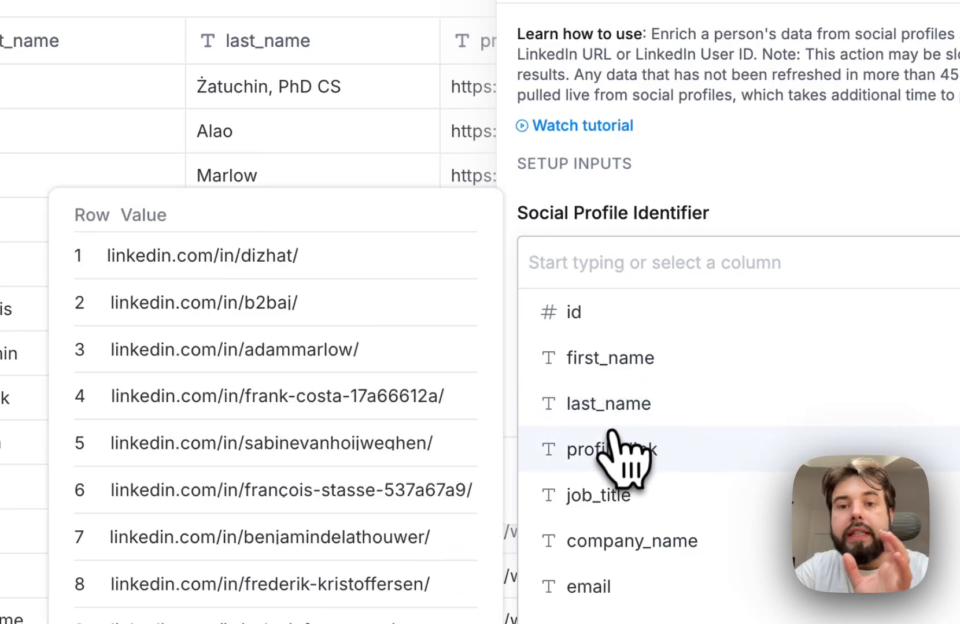
left_click(636, 453)
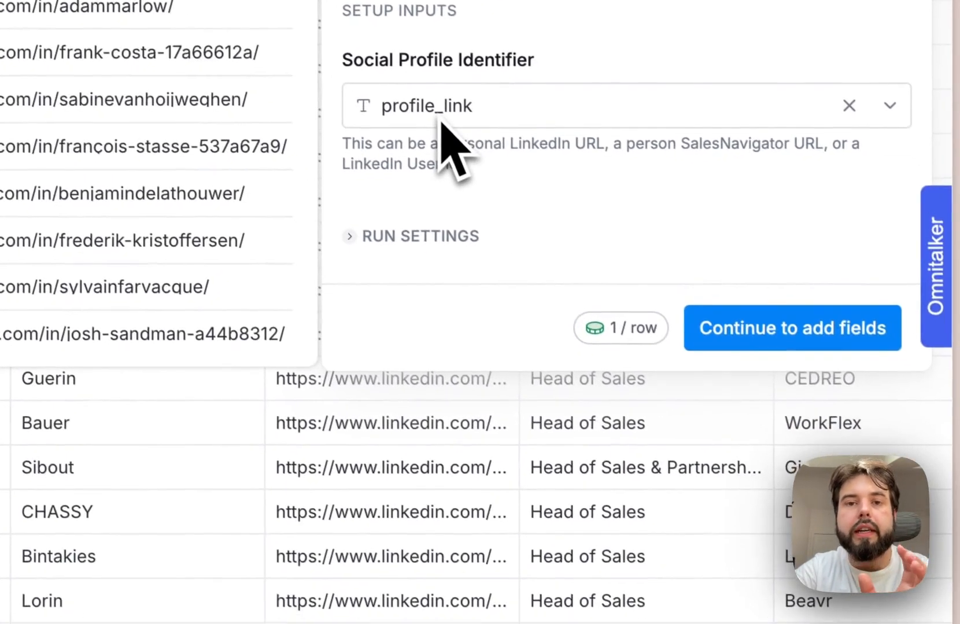
left_click(815, 333)
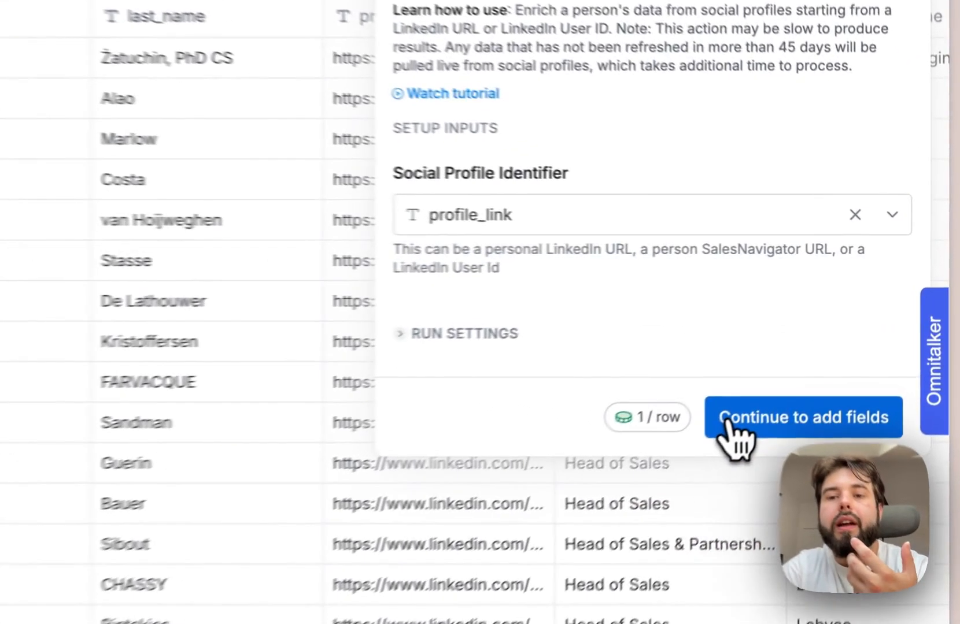
left_click(828, 346)
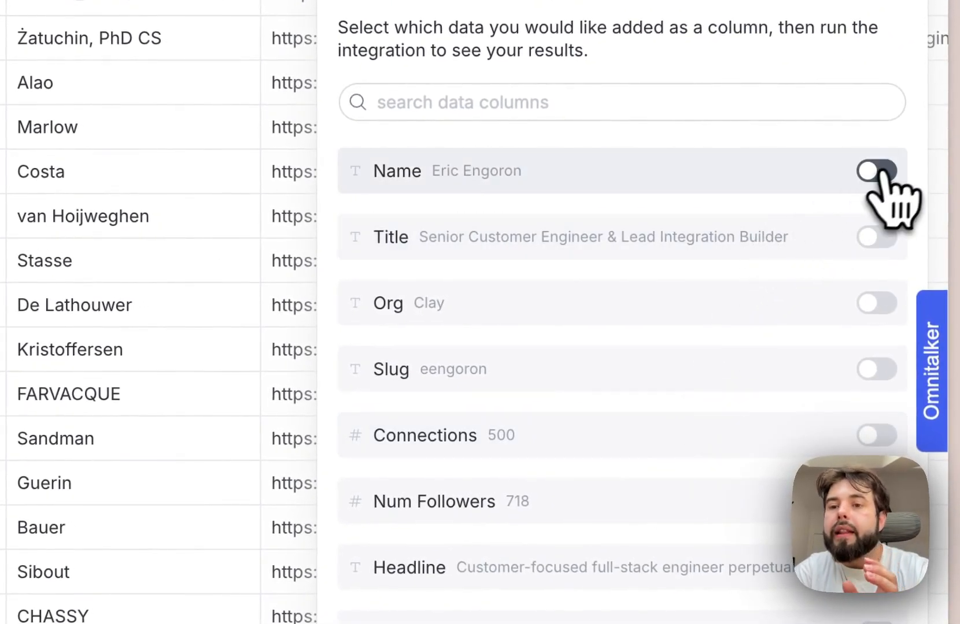
- Select Name and Summary as the enrichment data to add as table columns
left_click(888, 169)
scroll(775, 310, "down", 10)
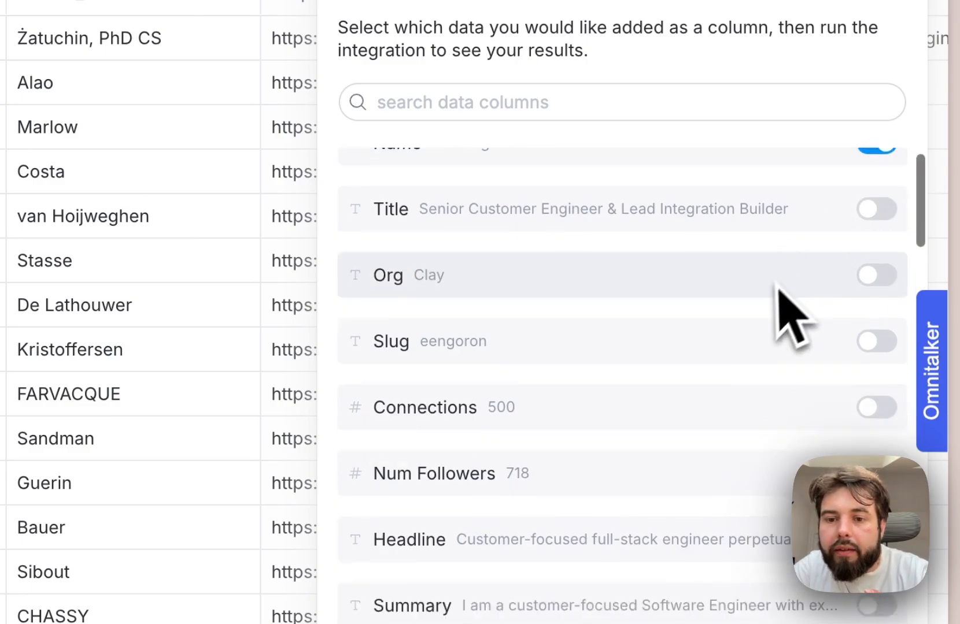
scroll(775, 306, "down", 15)
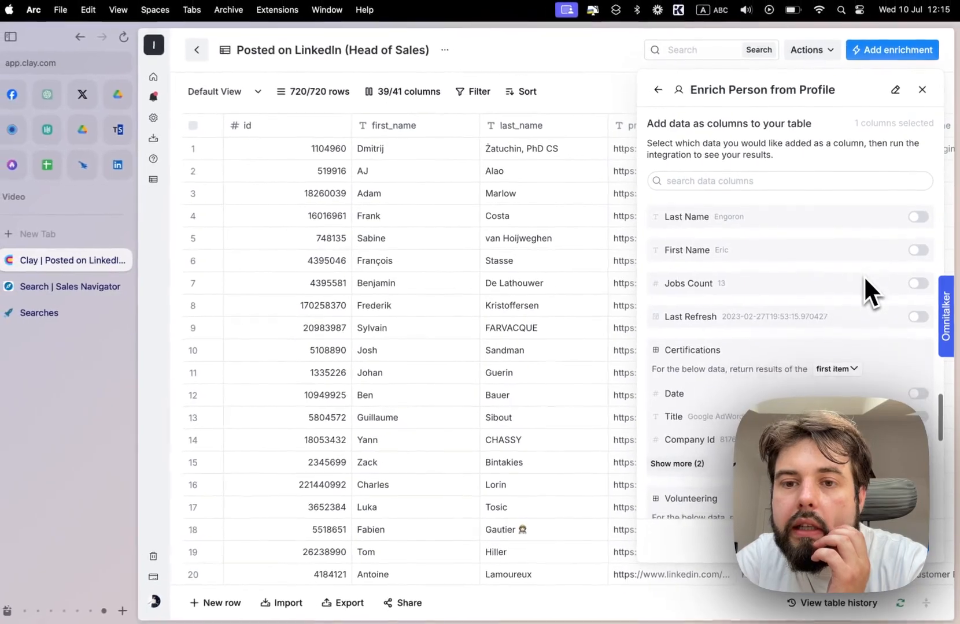
scroll(863, 275, "down", 10)
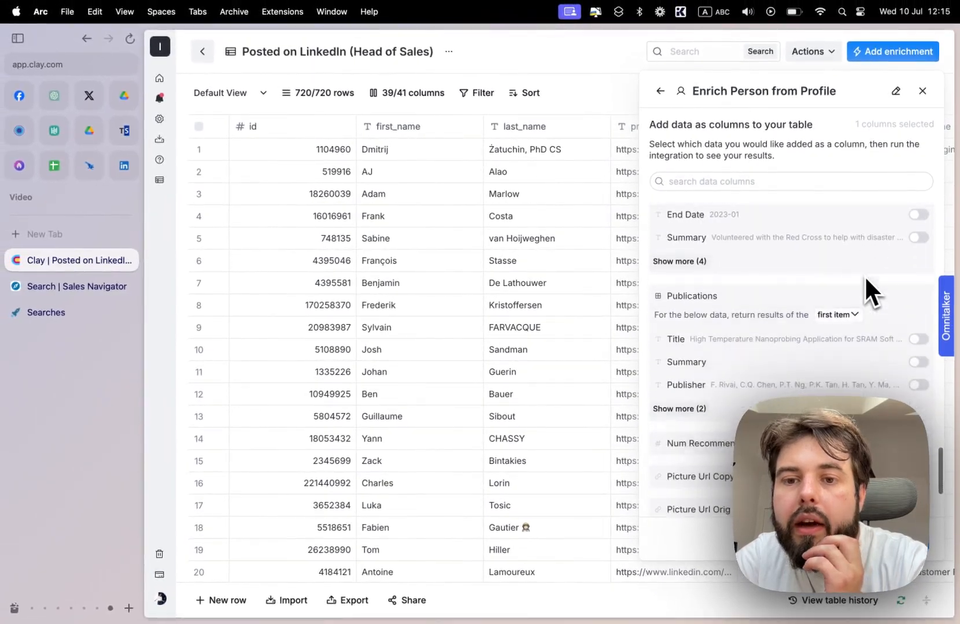
scroll(865, 276, "up", 8)
scroll(864, 275, "up", 15)
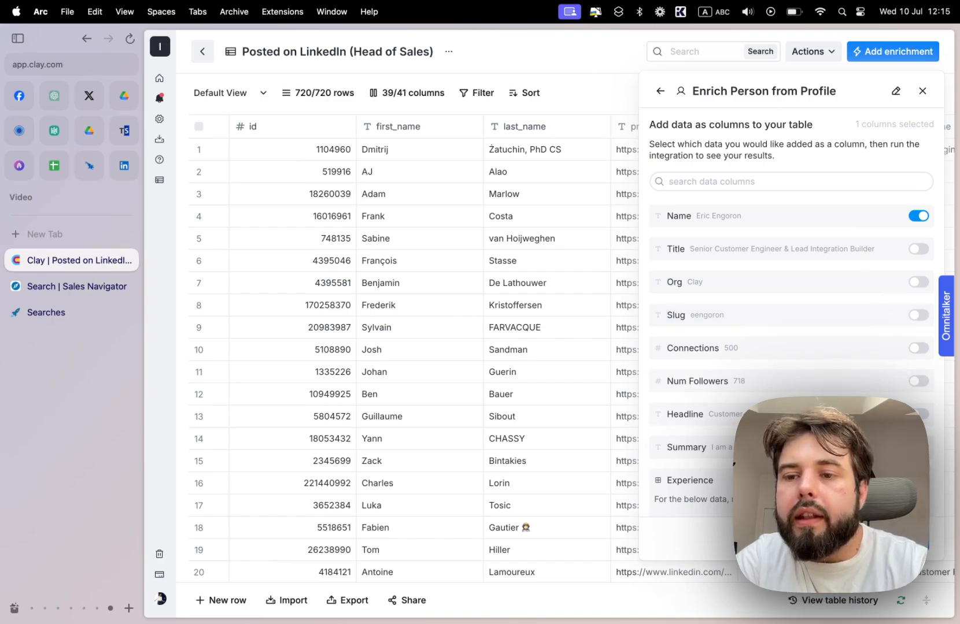
left_click(918, 448)
scroll(858, 442, "down", 3)
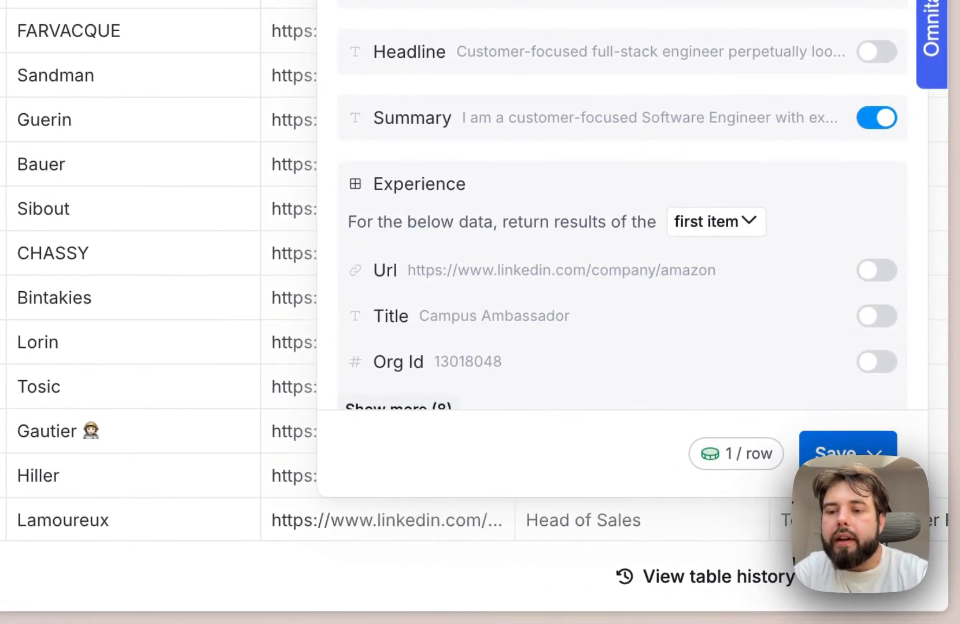
- Save the Enrich Person from Profile enrichment, run it on the first 10 rows and check the new columns
left_click(841, 451)
left_click(683, 288)
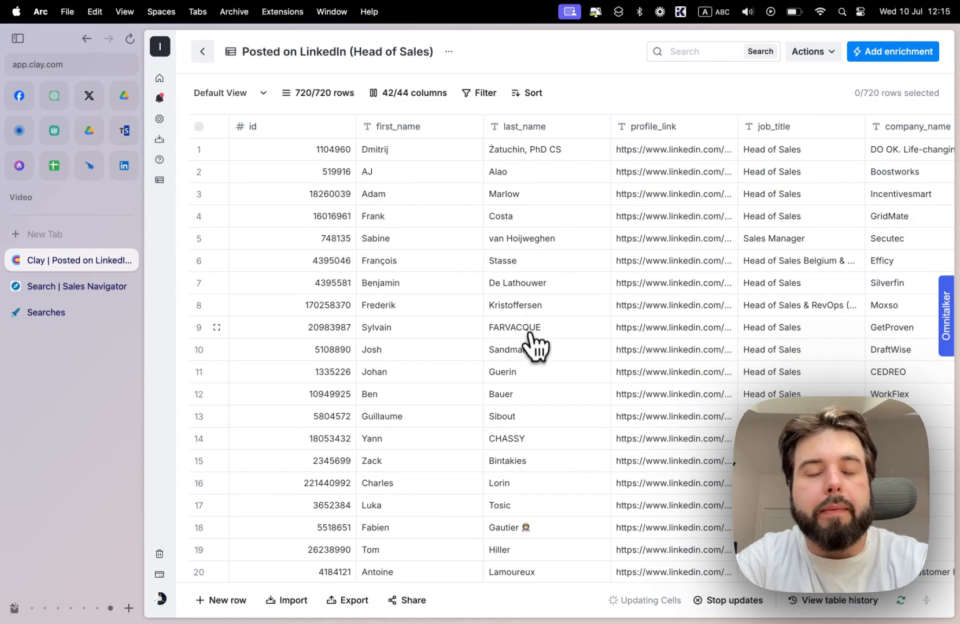
scroll(625, 347, "right", 1)
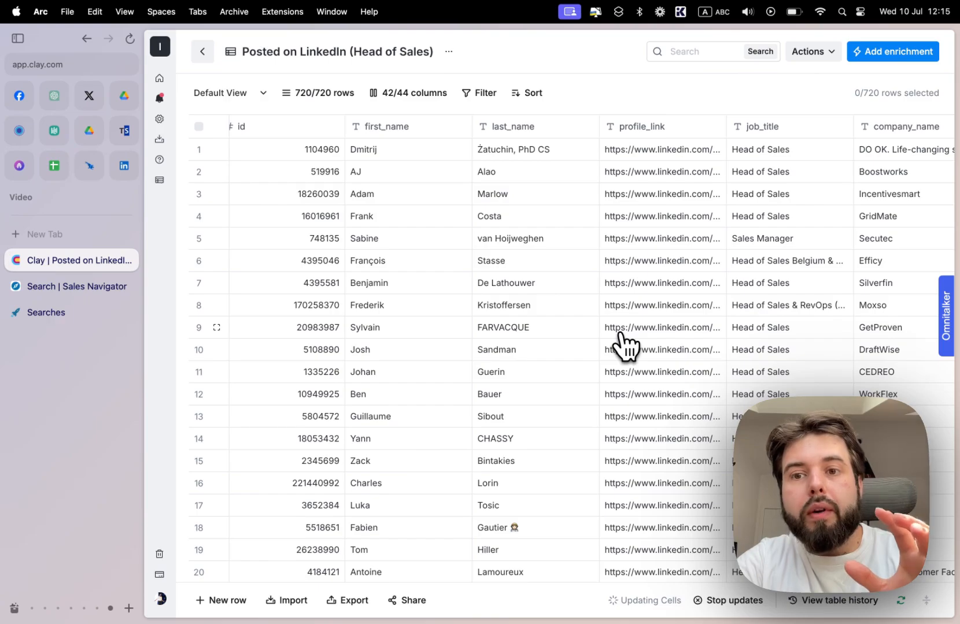
scroll(626, 347, "right", 20)
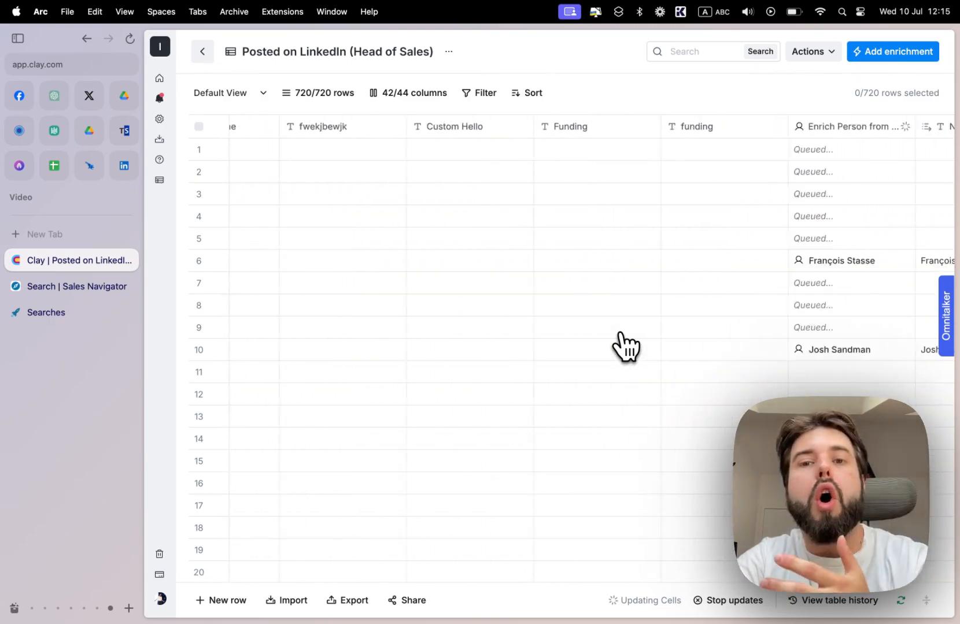
scroll(626, 347, "right", 6)
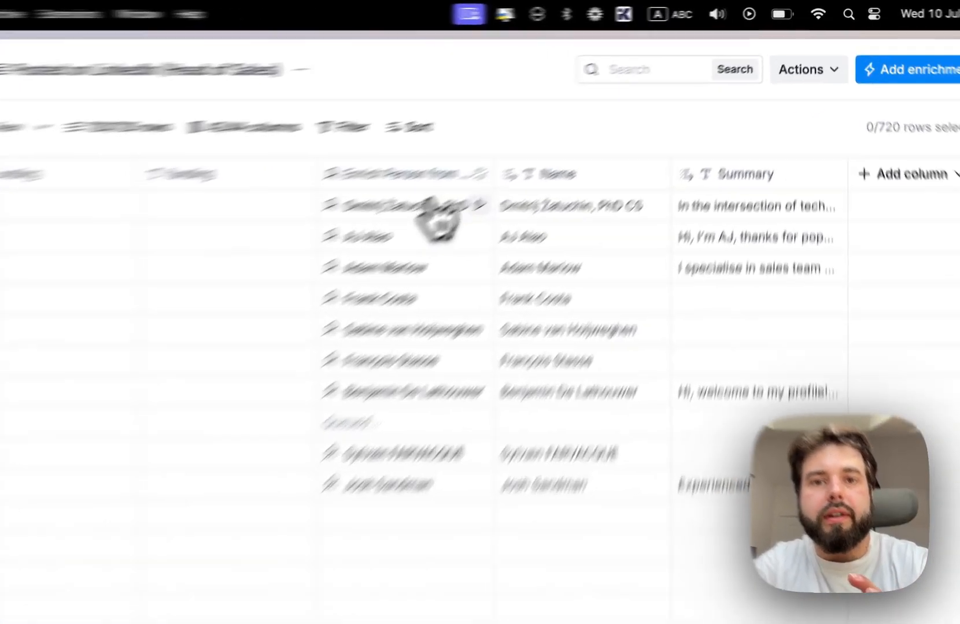
- Examine the enriched profile fields returned for the first row, from summary and headline through experience to picture URLs
left_click(541, 149)
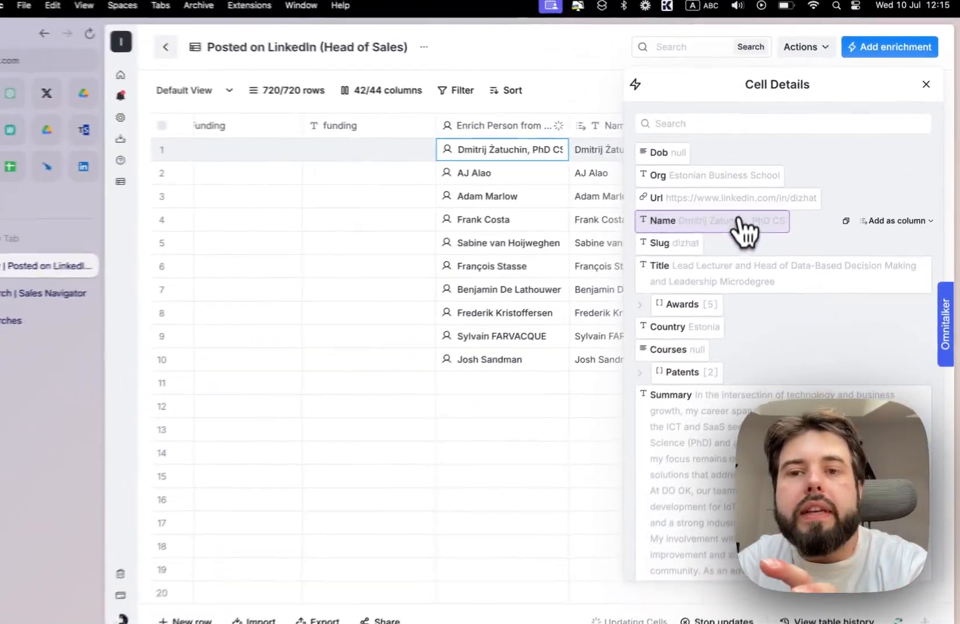
scroll(751, 287, "down", 5)
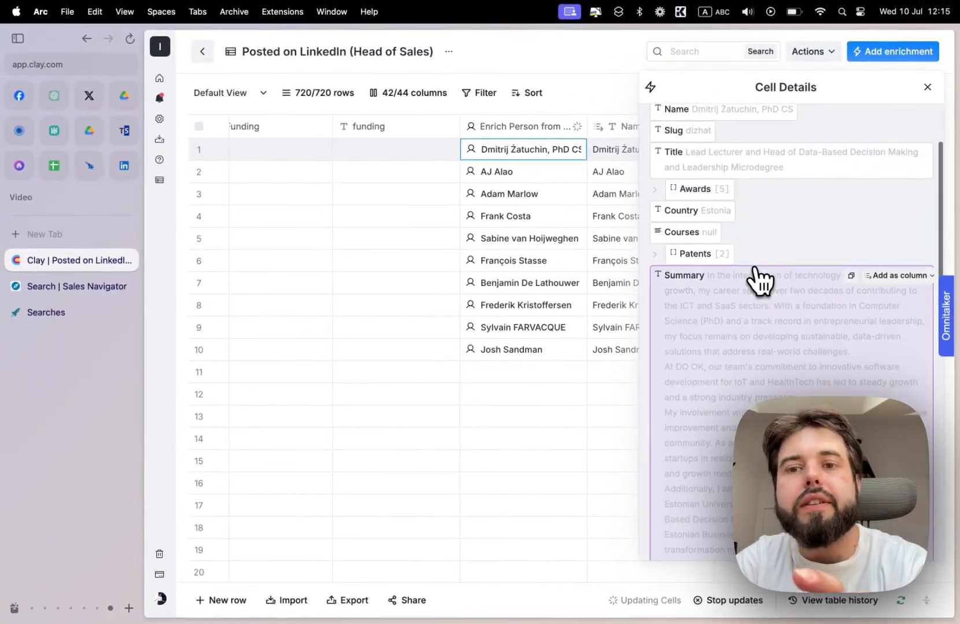
scroll(759, 281, "down", 5)
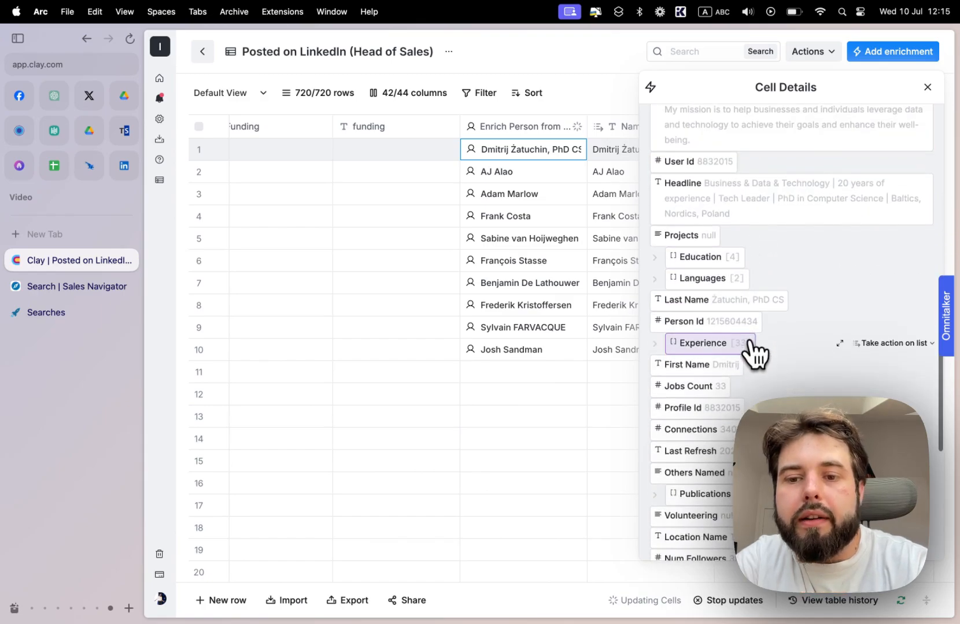
scroll(752, 349, "down", 1)
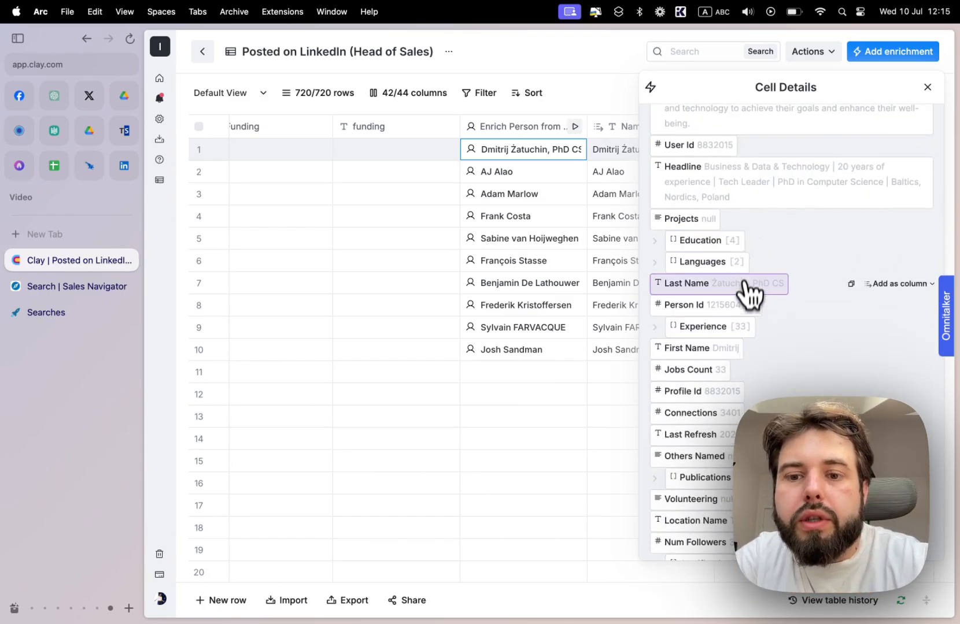
scroll(751, 292, "down", 8)
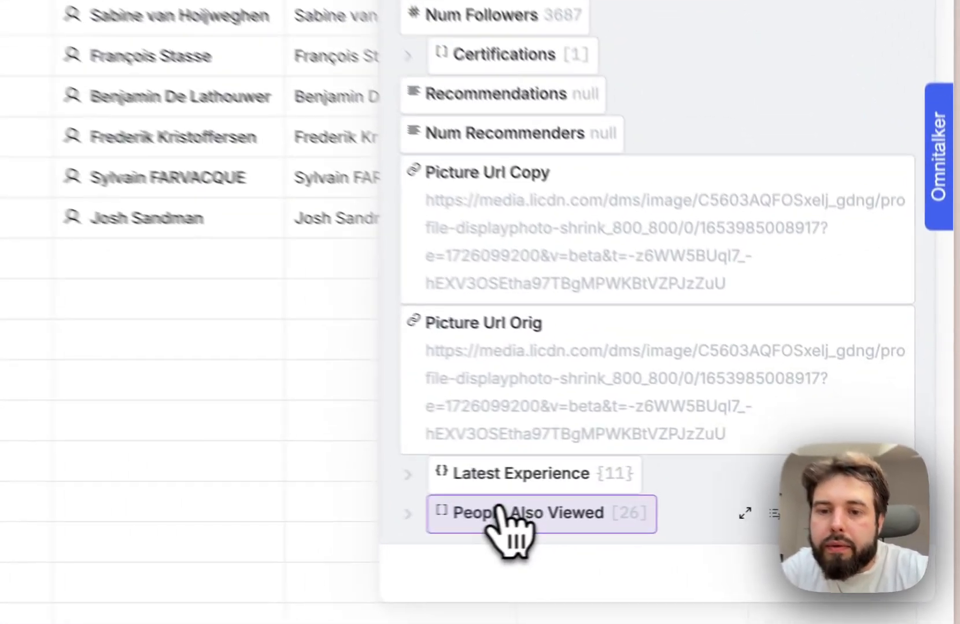
left_click(717, 506)
scroll(709, 347, "up", 3)
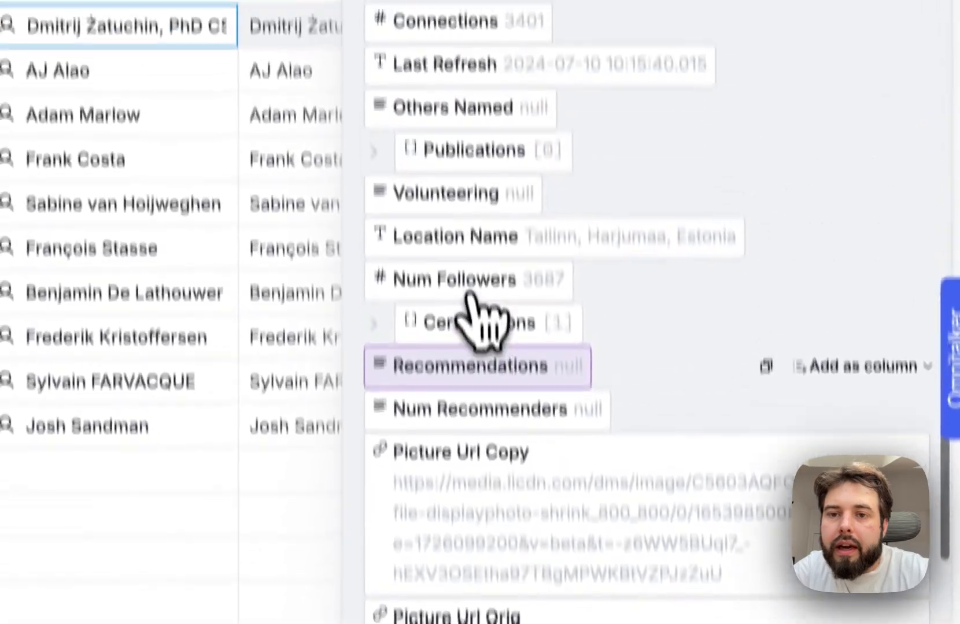
scroll(509, 370, "up", 5)
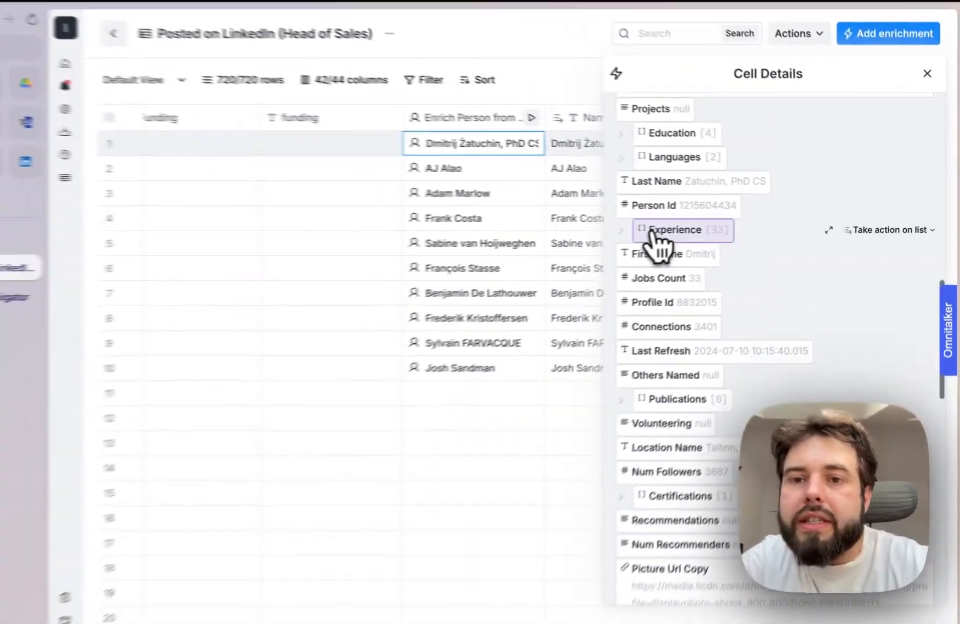
scroll(691, 272, "up", 10)
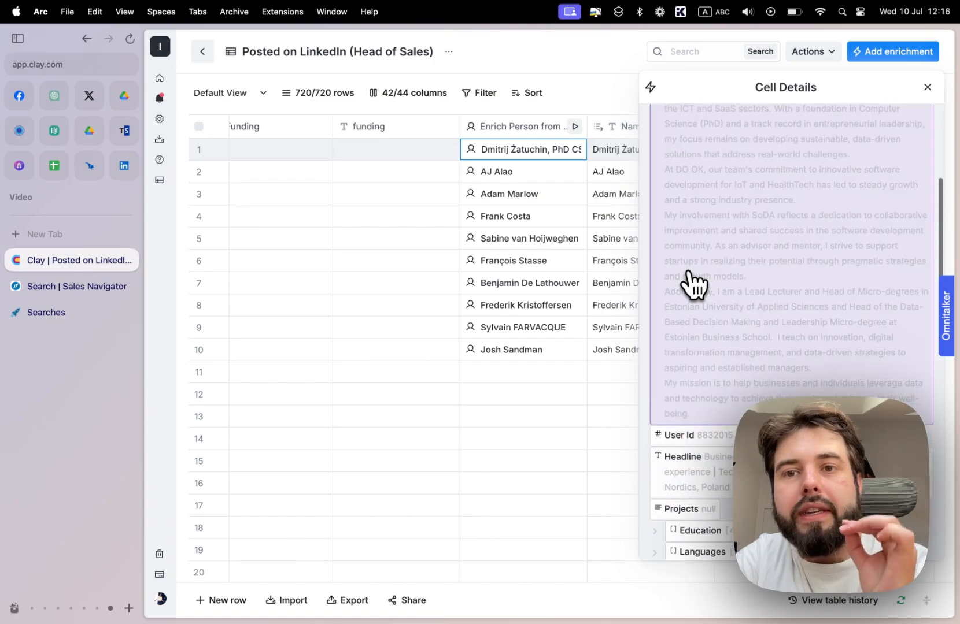
scroll(690, 282, "up", 6)
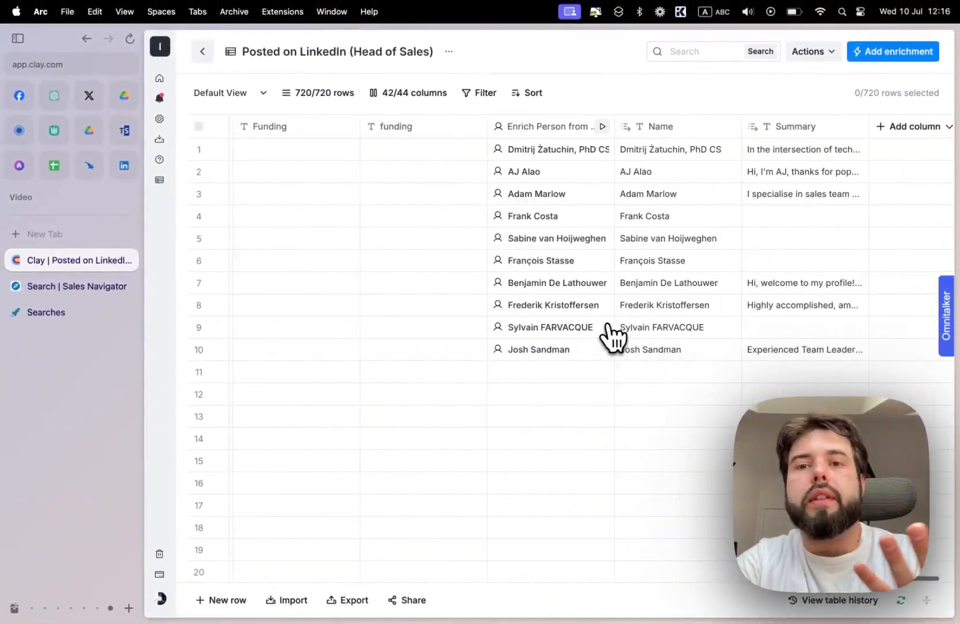
- Search the enrichments for "post" and add Find Recent Posts by User or Company to the table
scroll(611, 337, "right", 1)
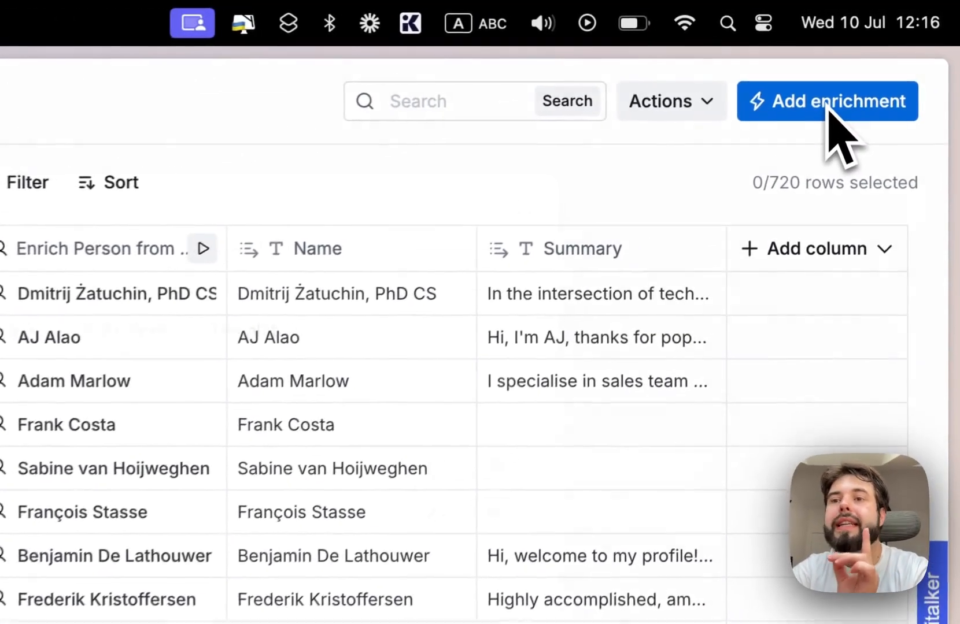
left_click(897, 55)
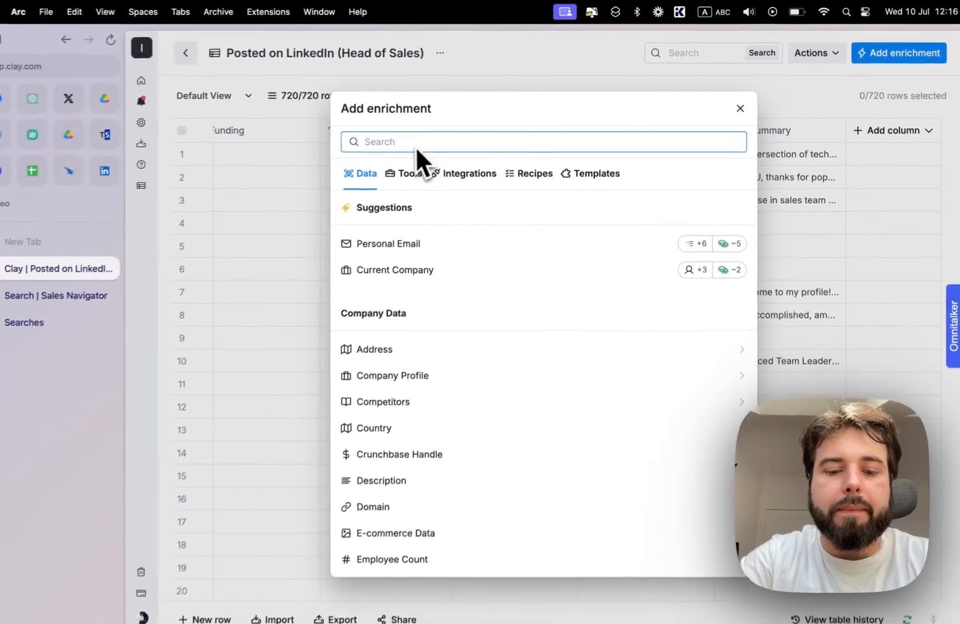
type("post")
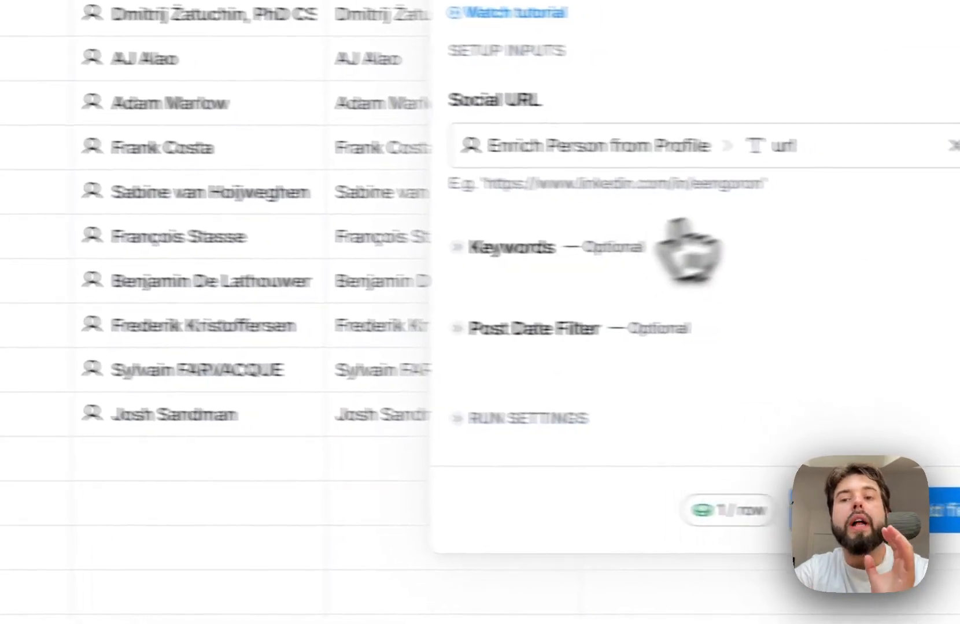
- Set the recent posts enrichment's Social URL to the profile_link column
left_click(700, 152)
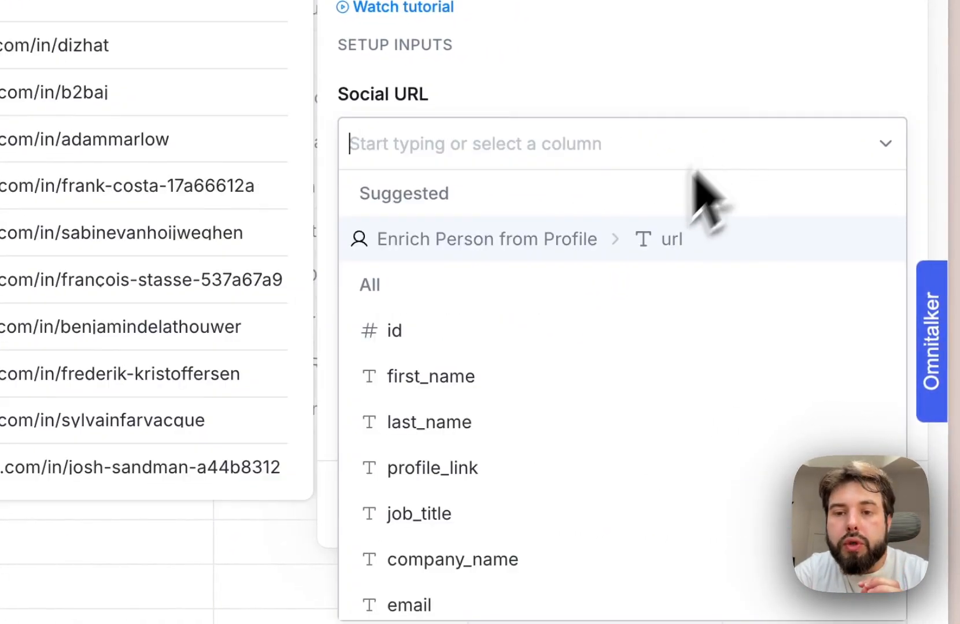
scroll(472, 494, "down", 6)
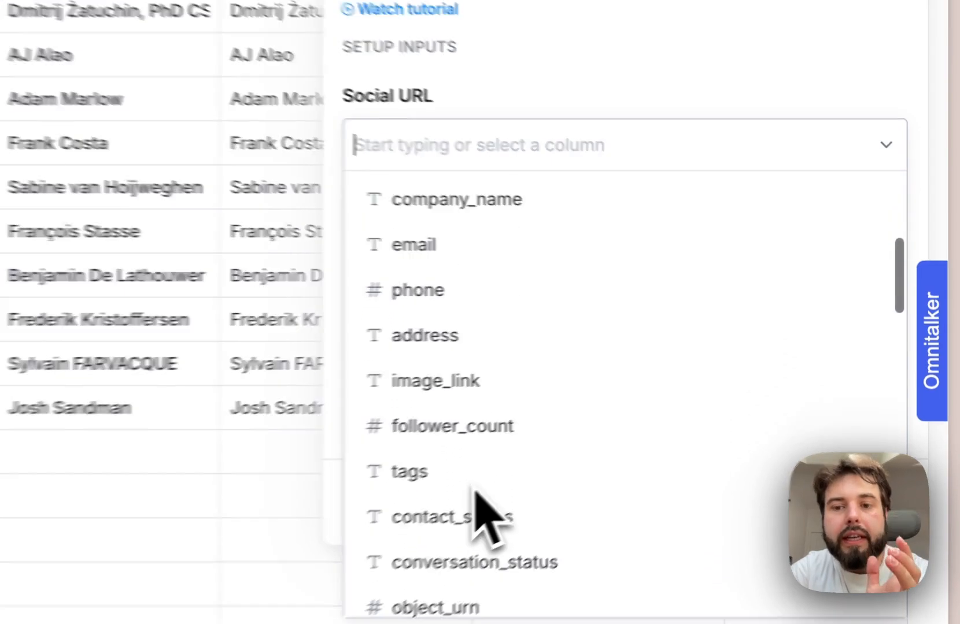
scroll(477, 492, "down", 8)
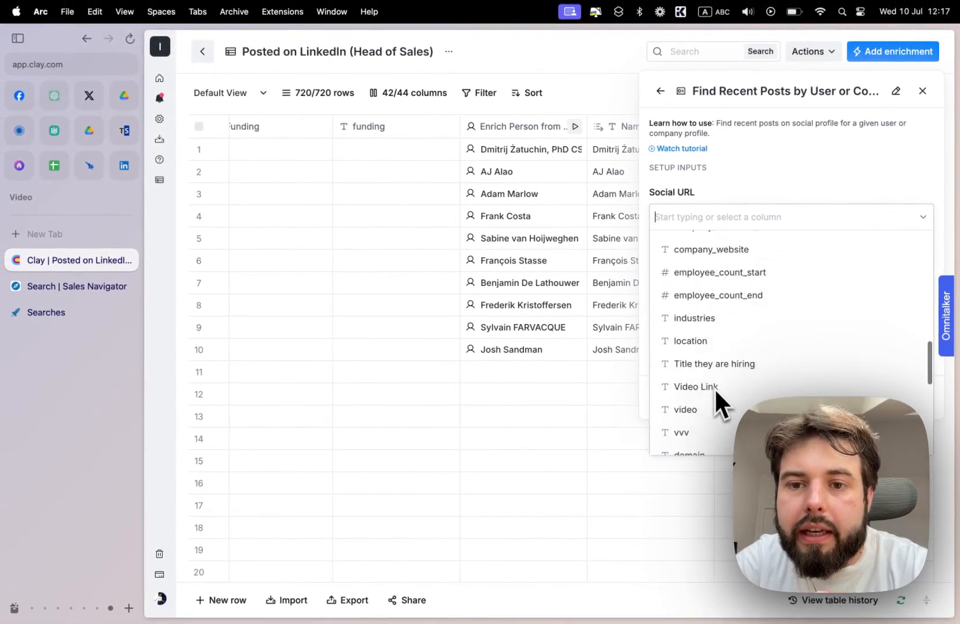
scroll(714, 387, "up", 15)
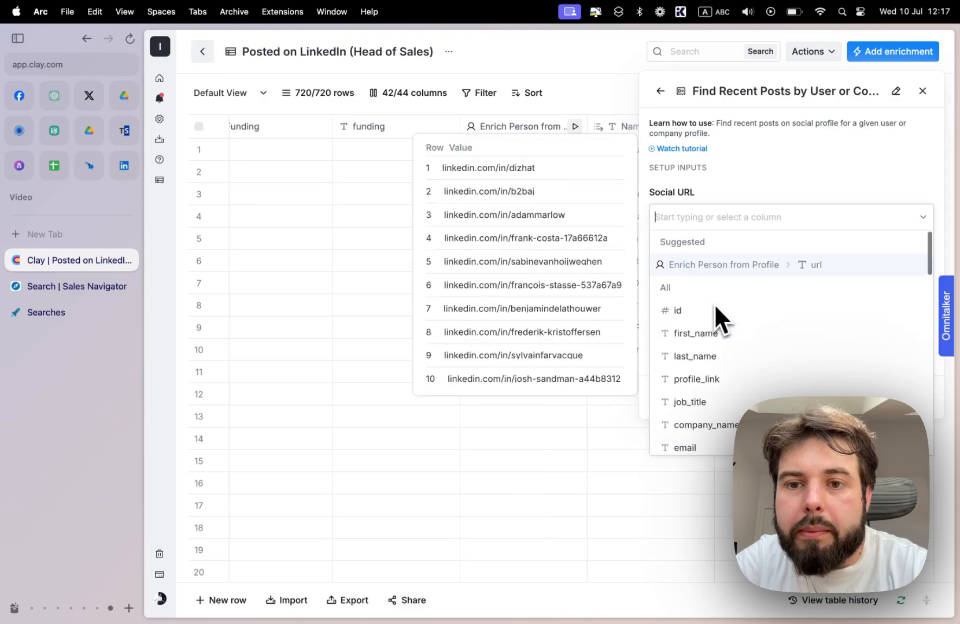
scroll(714, 303, "down", 3)
left_click(705, 275)
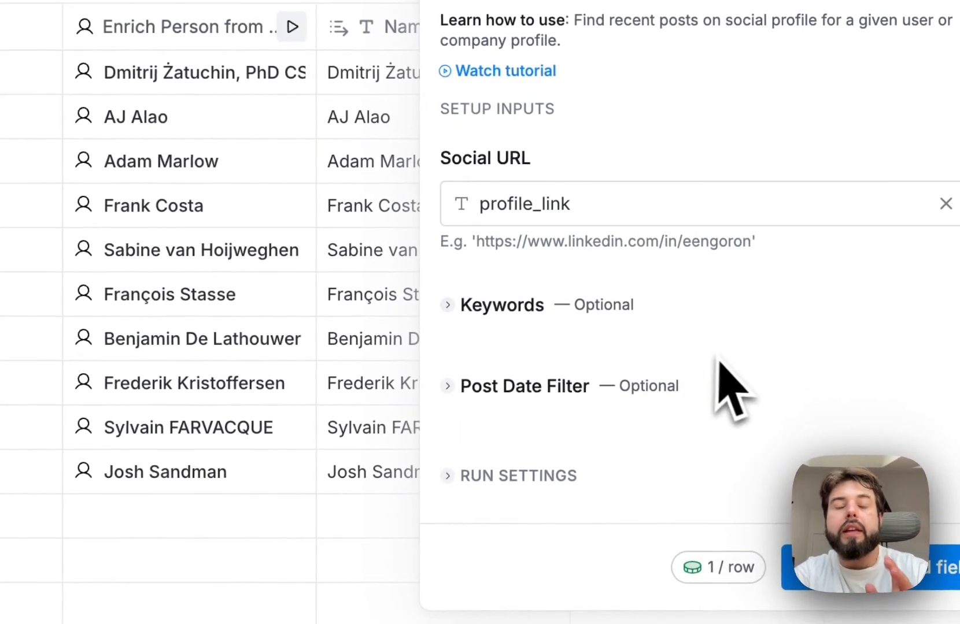
- Set the optional post keyword to "sales" and continue to the enrichment's output fields
left_click(501, 308)
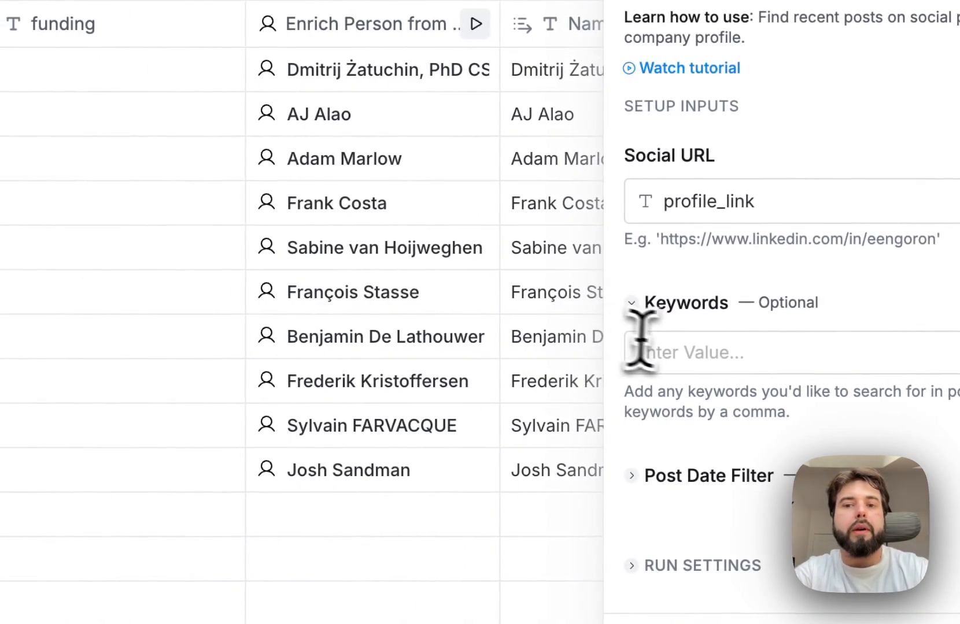
left_click(665, 347)
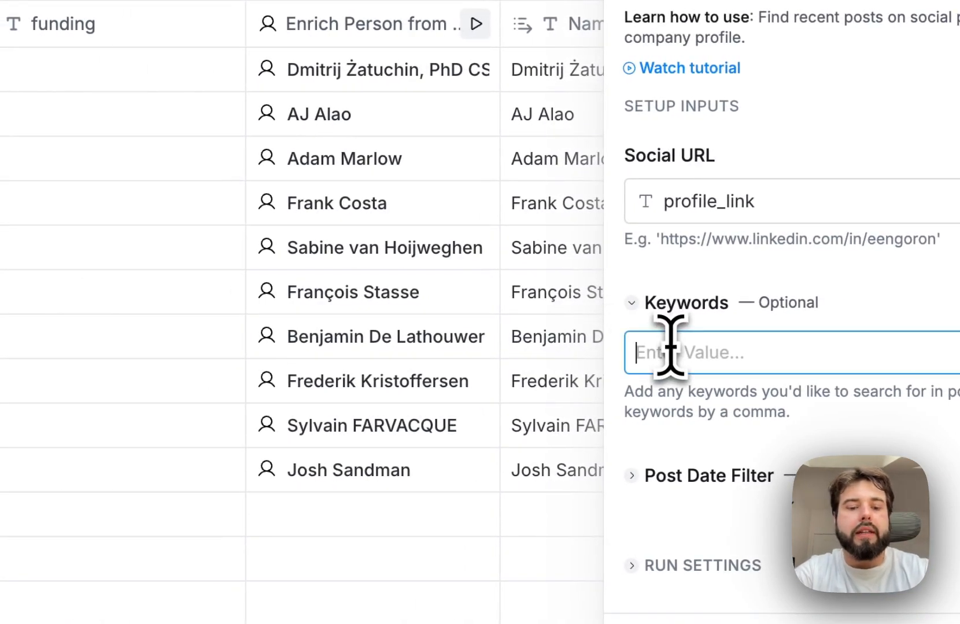
type("sales")
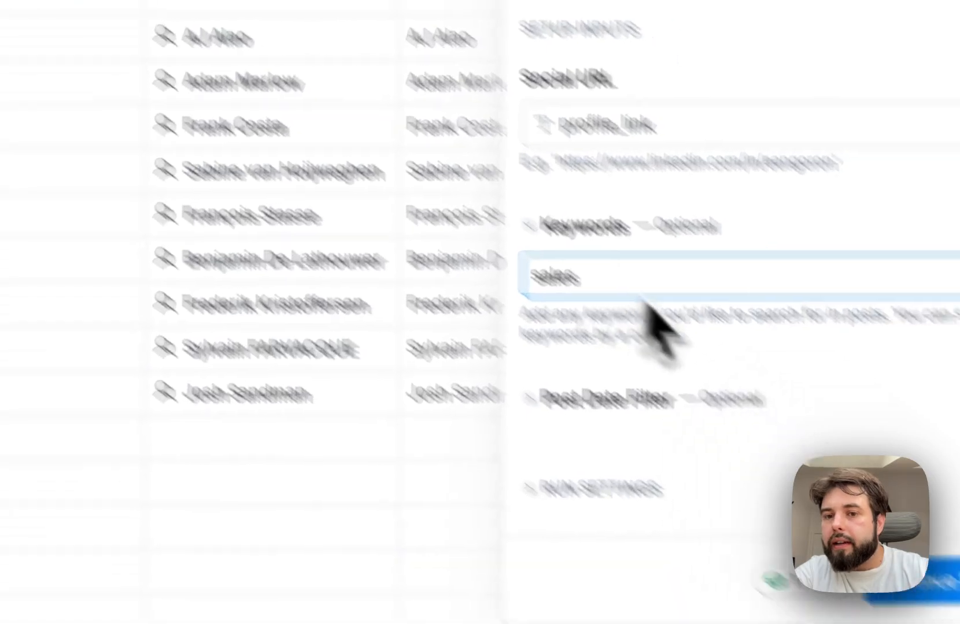
left_click(708, 476)
left_click(440, 312)
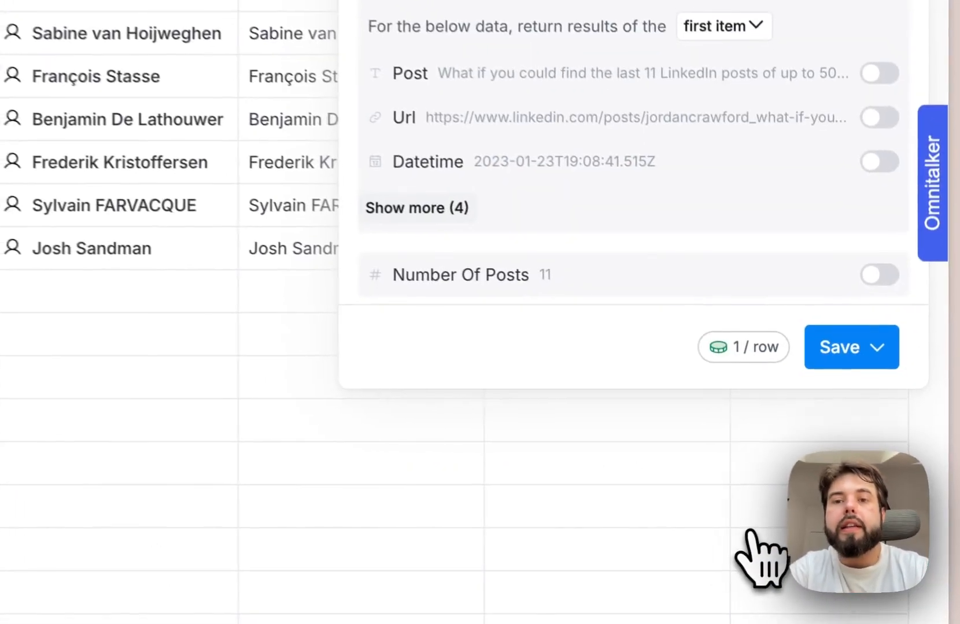
- Select Post, Url and Number Of Posts as output columns, then save the enrichment and run it on the first 10 rows
left_click(876, 61)
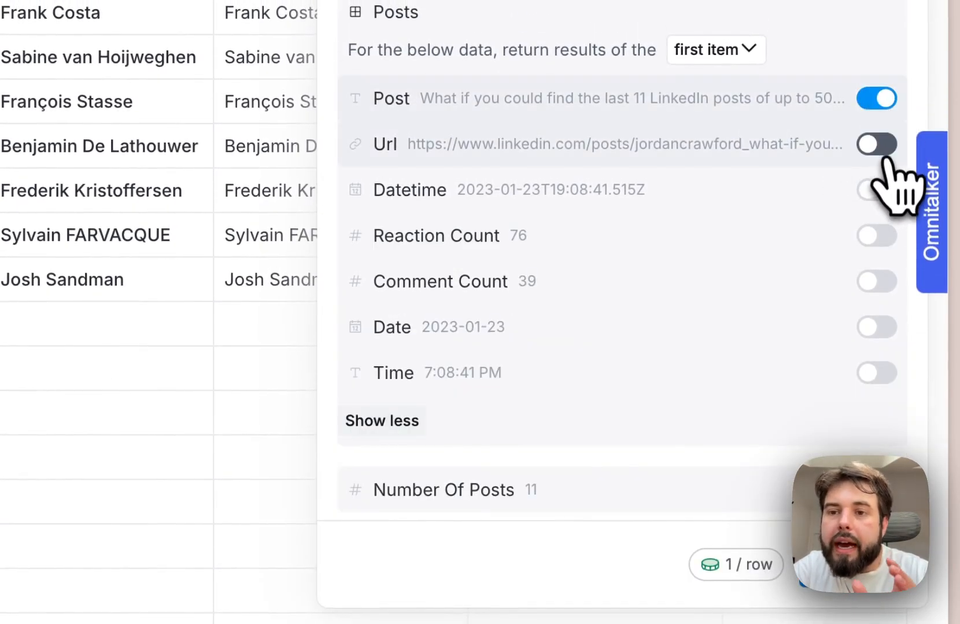
left_click(878, 146)
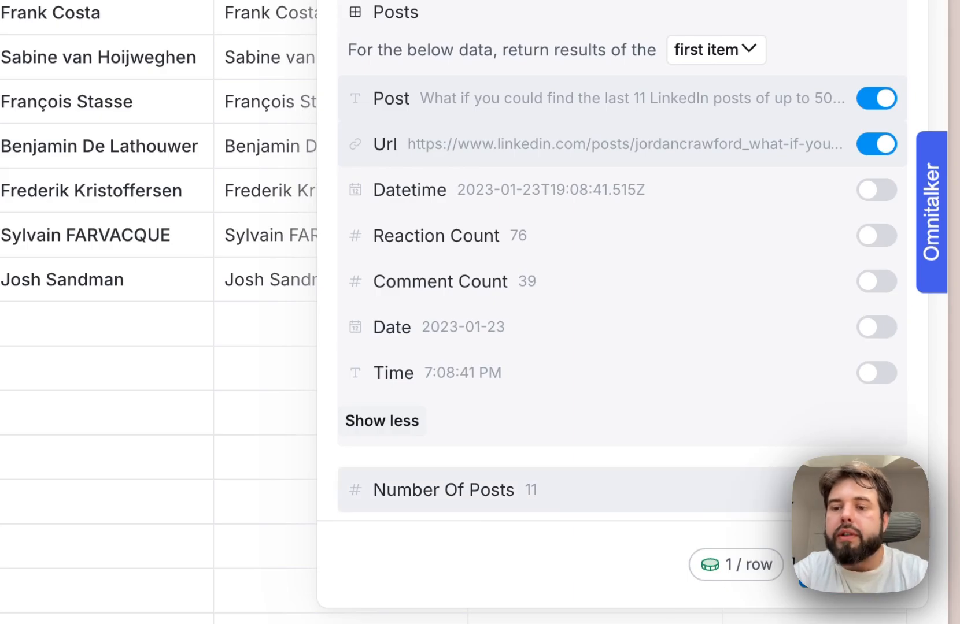
left_click(876, 376)
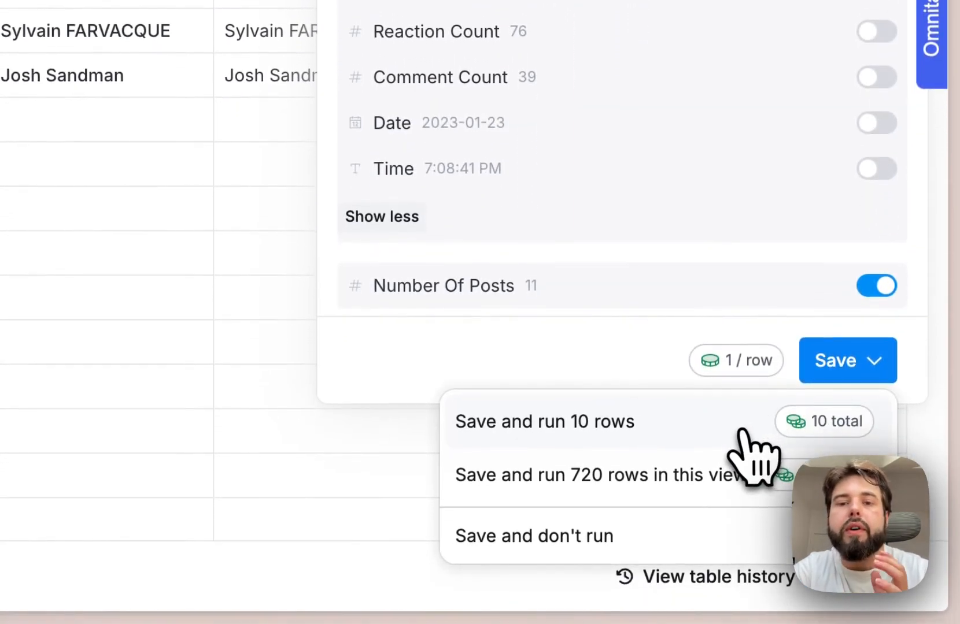
left_click(742, 431)
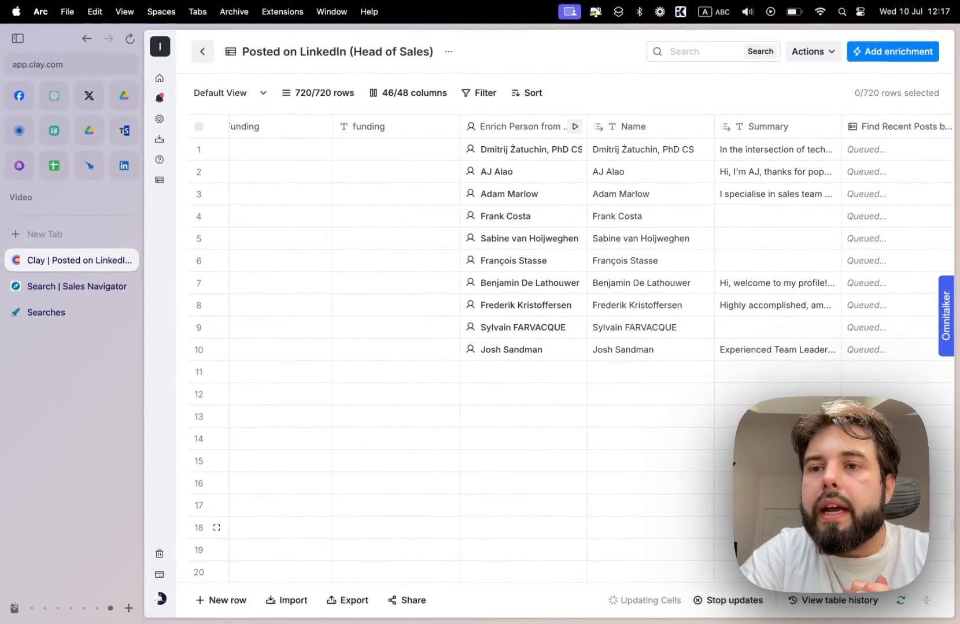
- Check the new post columns and read the full text of the post in row 3
scroll(694, 421, "right", 6)
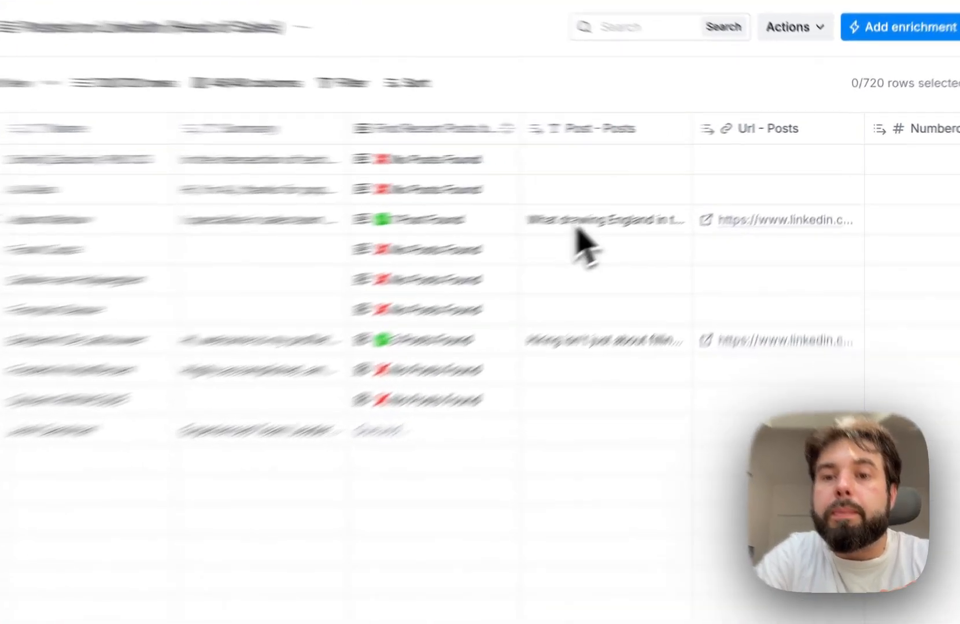
left_click(576, 223)
double_click(576, 222)
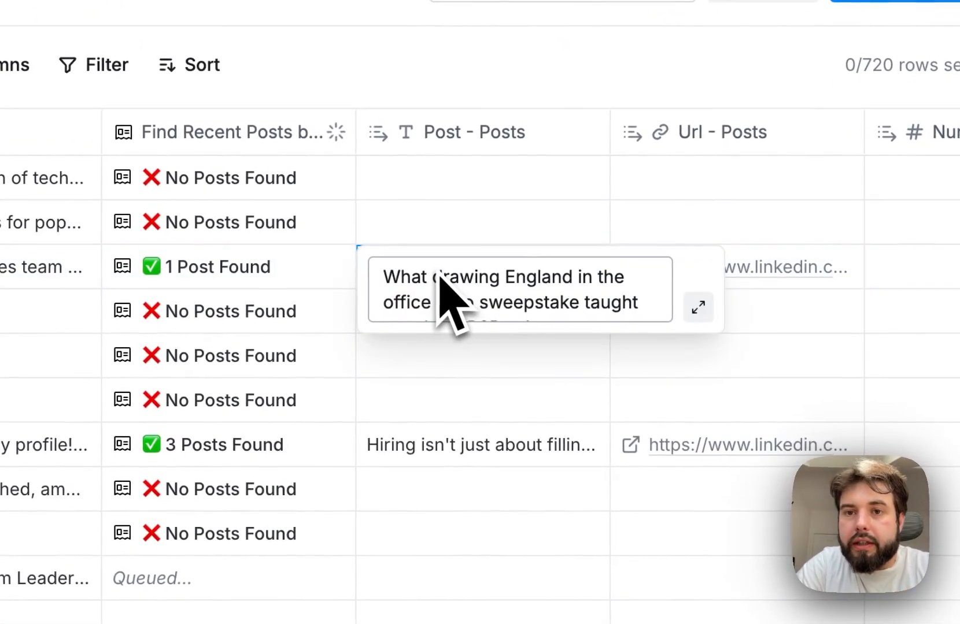
left_click(698, 307)
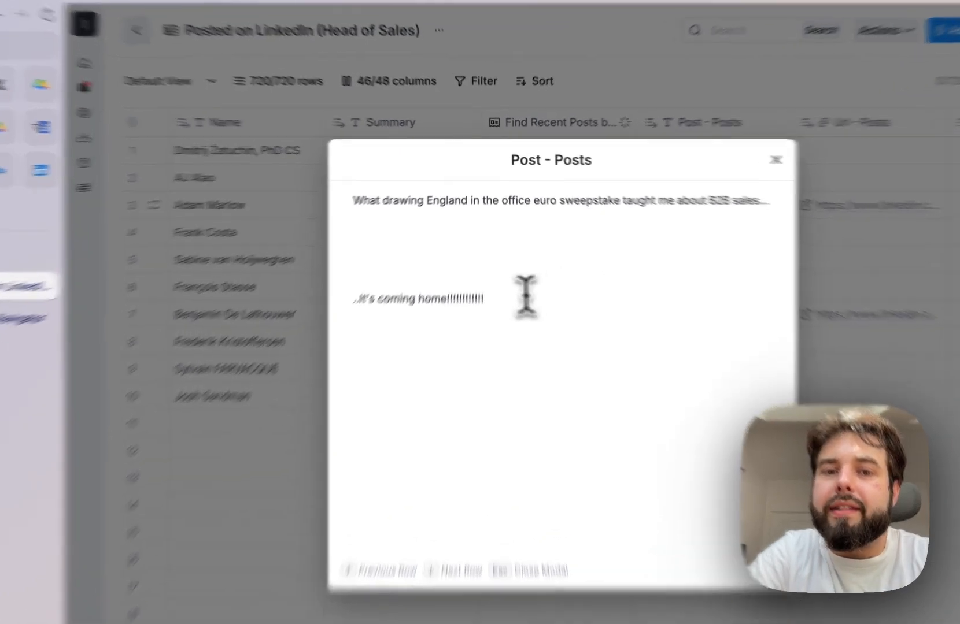
left_click_drag(518, 268, 396, 192)
key("Escape")
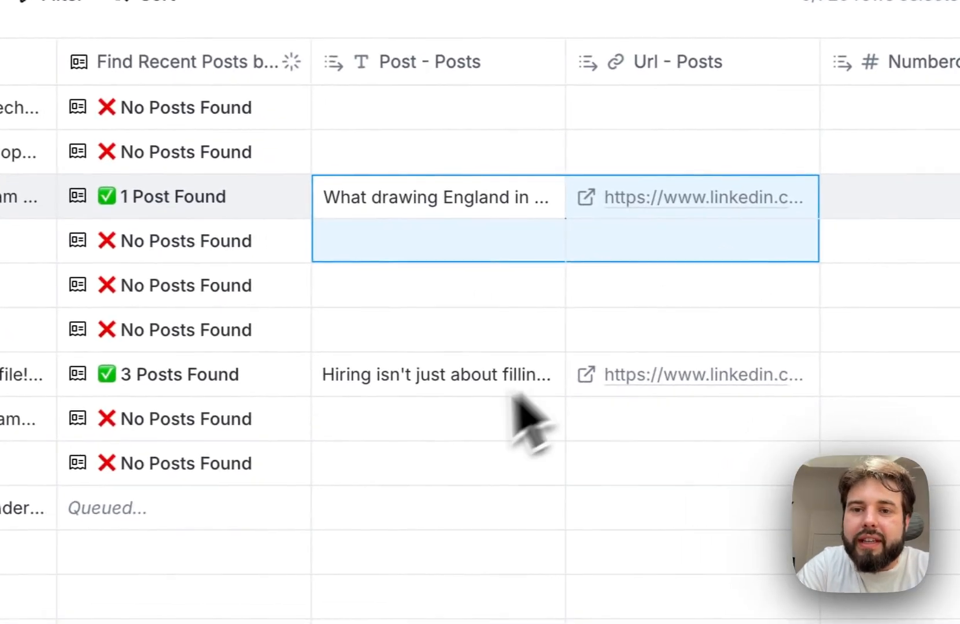
- Read the full text of the post in row 7 from beginning to end and close it
left_click(397, 386)
left_click(396, 386)
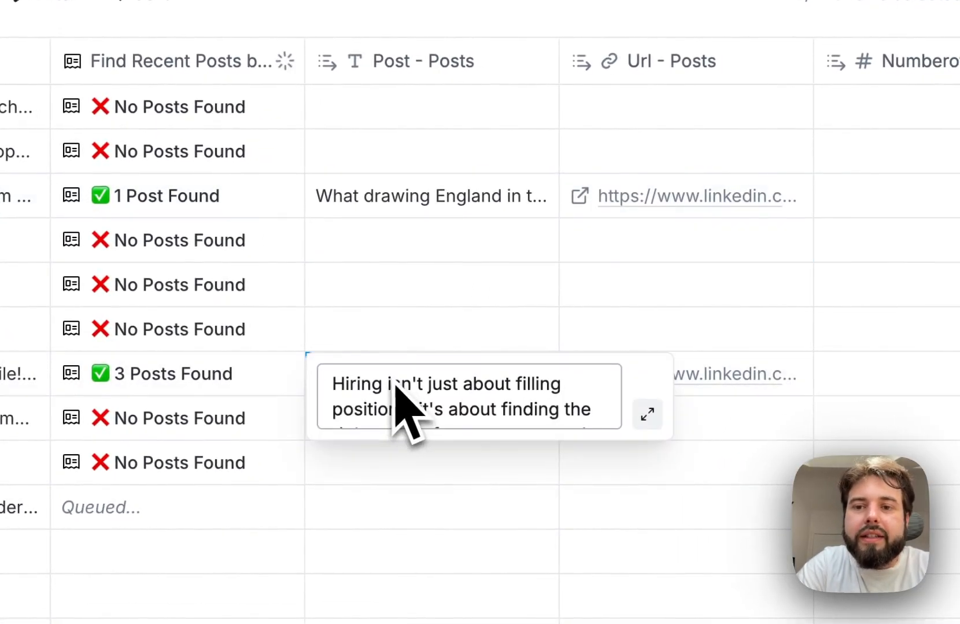
left_click(647, 414)
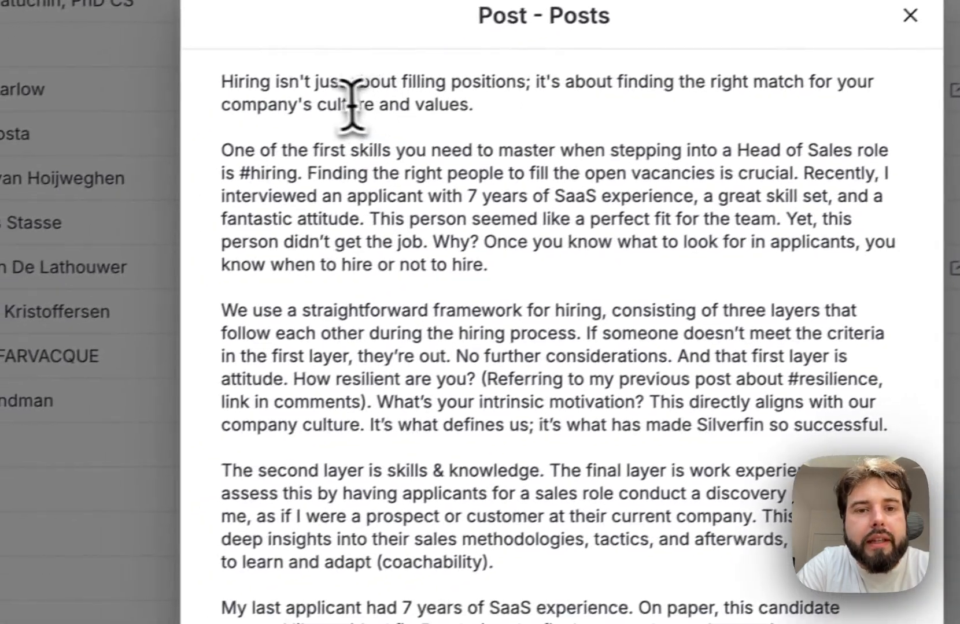
left_click_drag(313, 214, 477, 558)
scroll(477, 558, "down", 5)
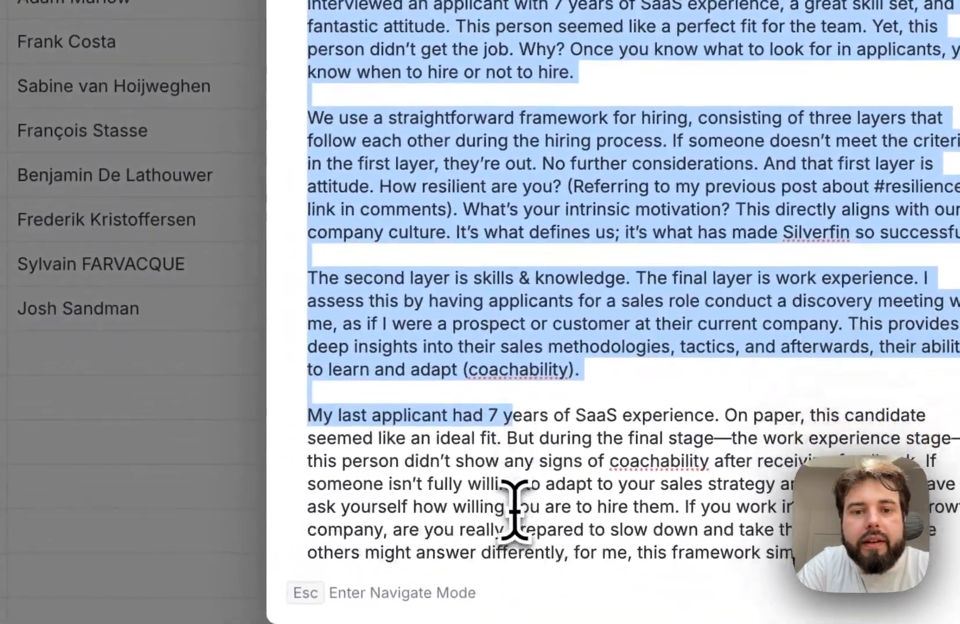
left_click(478, 558)
left_click_drag(499, 527, 445, 77)
scroll(445, 78, "up", 5)
left_click(347, 347)
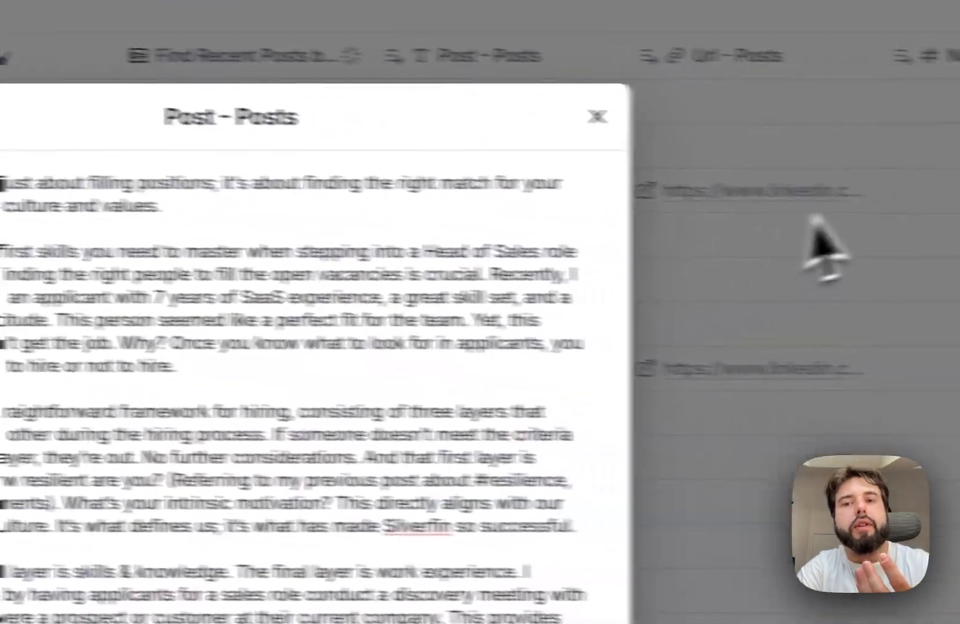
left_click(808, 216)
left_click(406, 444)
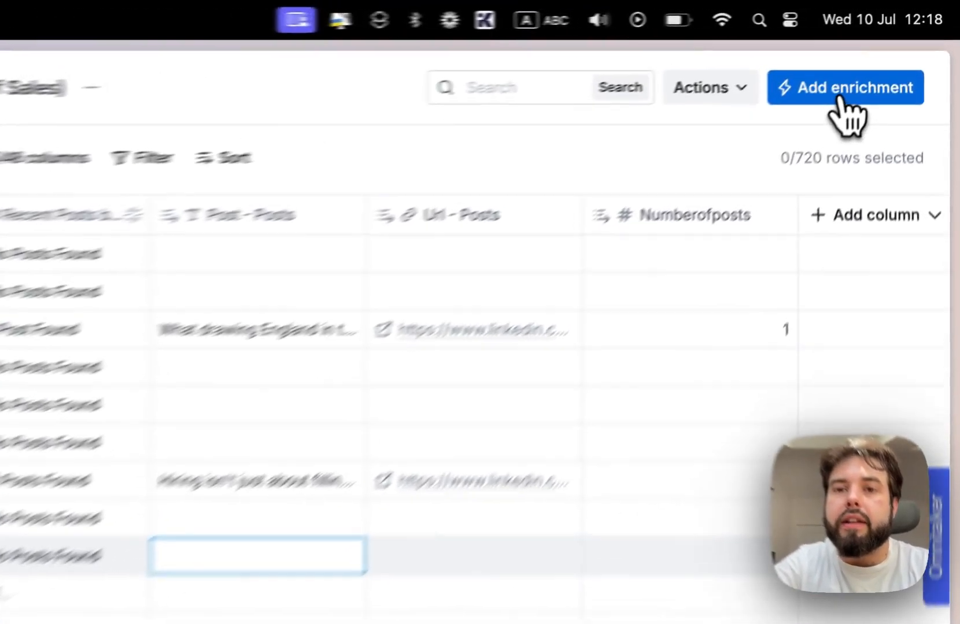
- Search the enrichments for "post" and add a second Find Recent Posts by User or Company enrichment
left_click(840, 98)
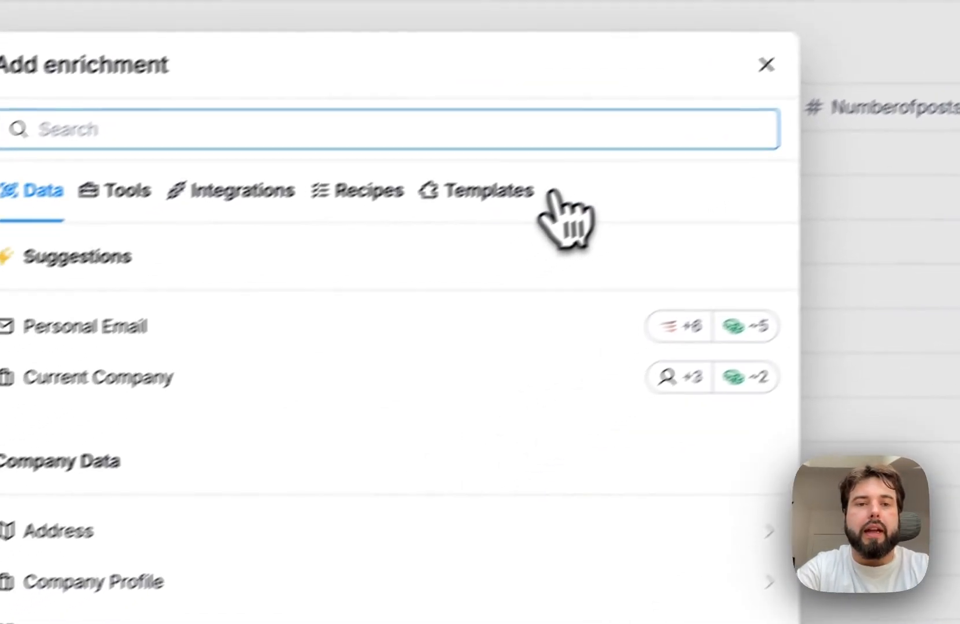
type("post")
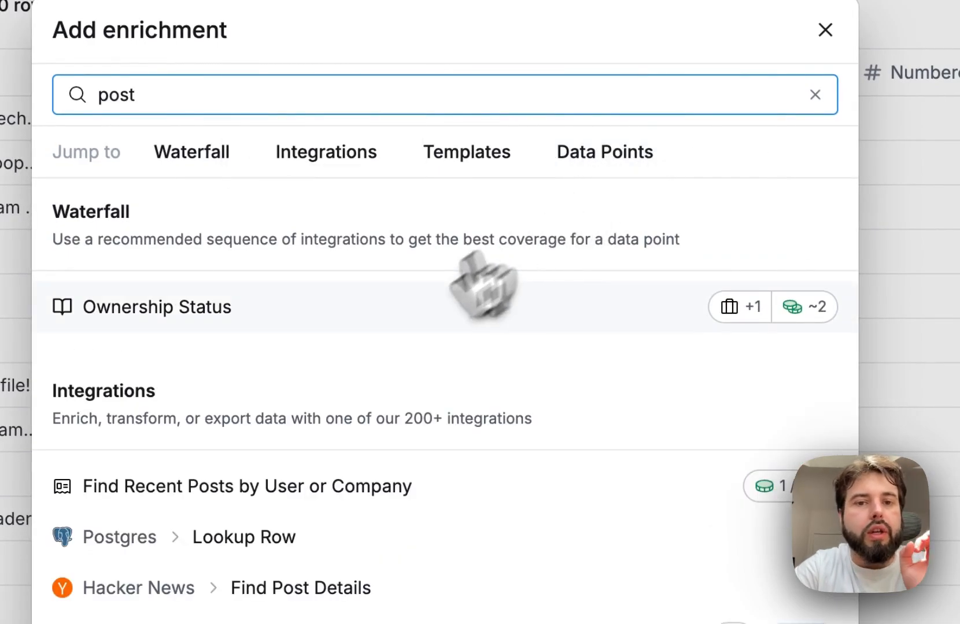
left_click(326, 486)
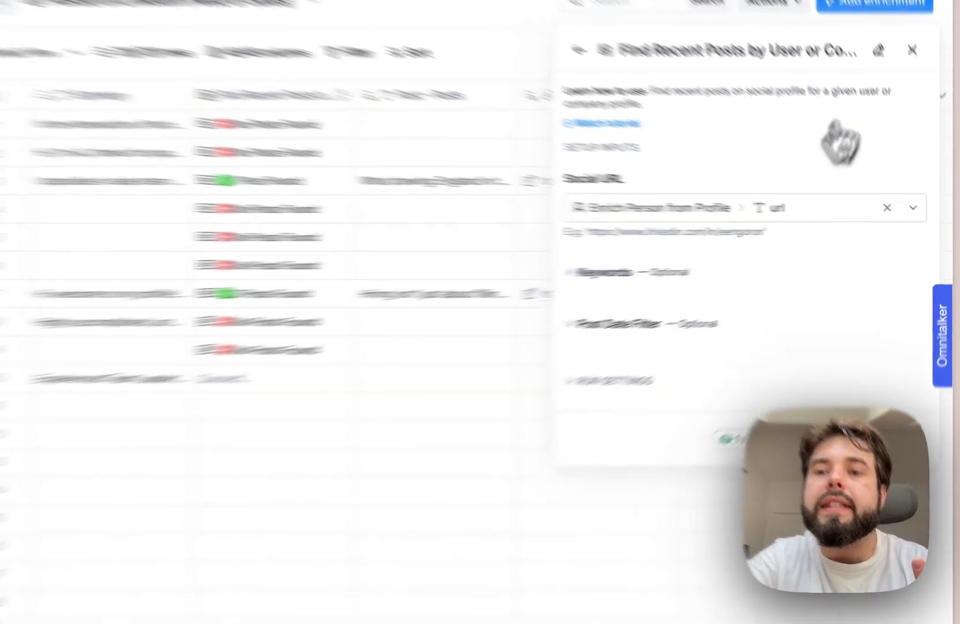
- Use the profile_link column as the Social URL, leave the keywords empty and set the post date filter to 30
left_click(809, 215)
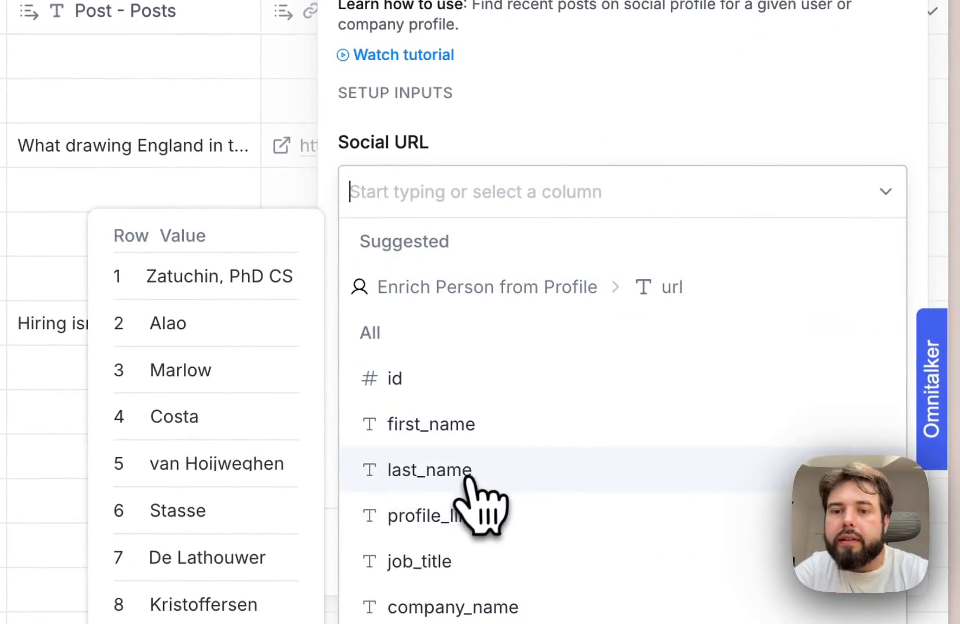
left_click(448, 514)
left_click(415, 295)
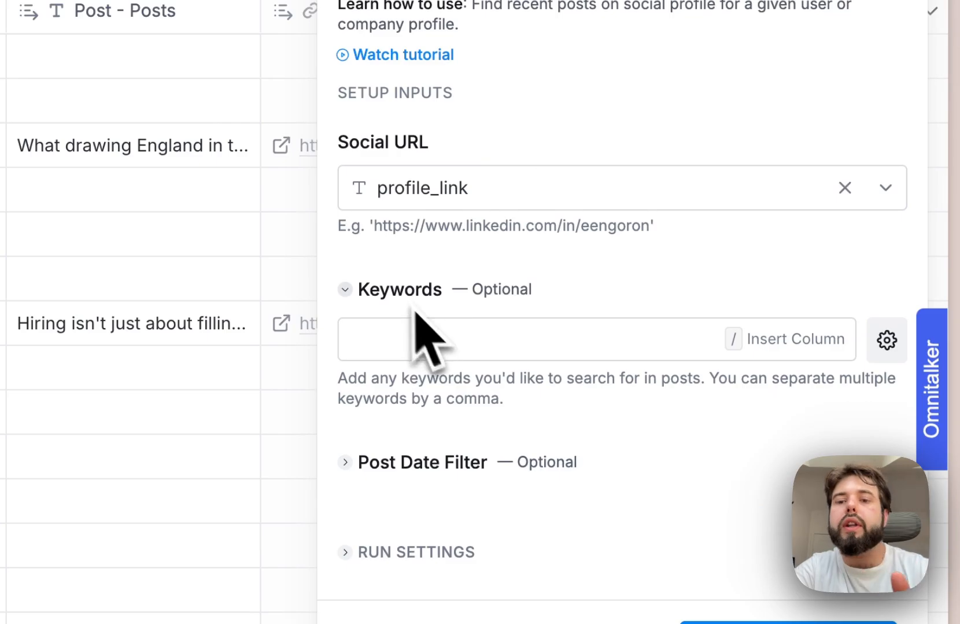
left_click(451, 465)
left_click(431, 512)
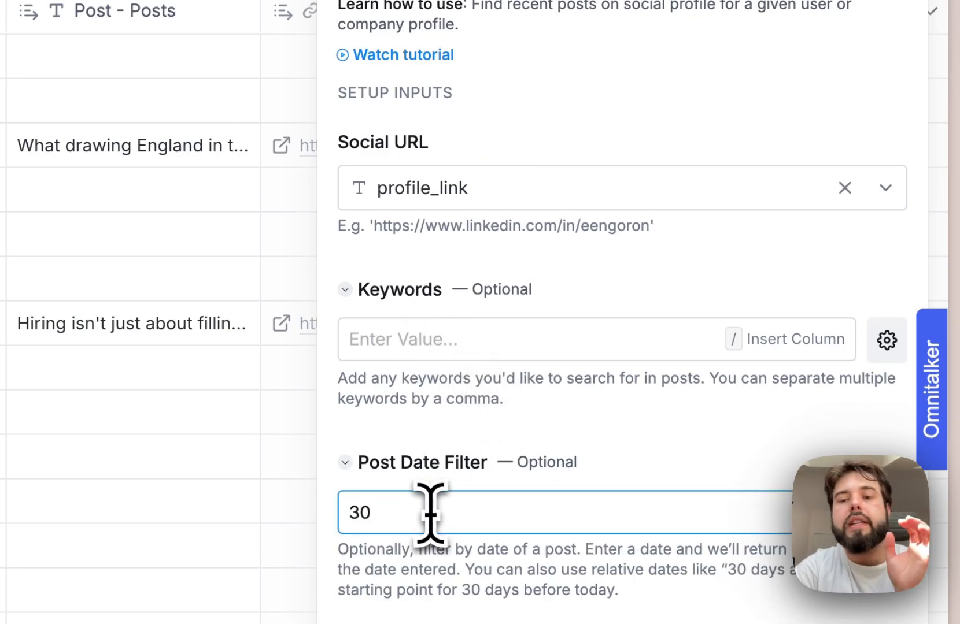
- Return from the output fields to the enrichment's setup inputs and expand its run settings
left_click(732, 528)
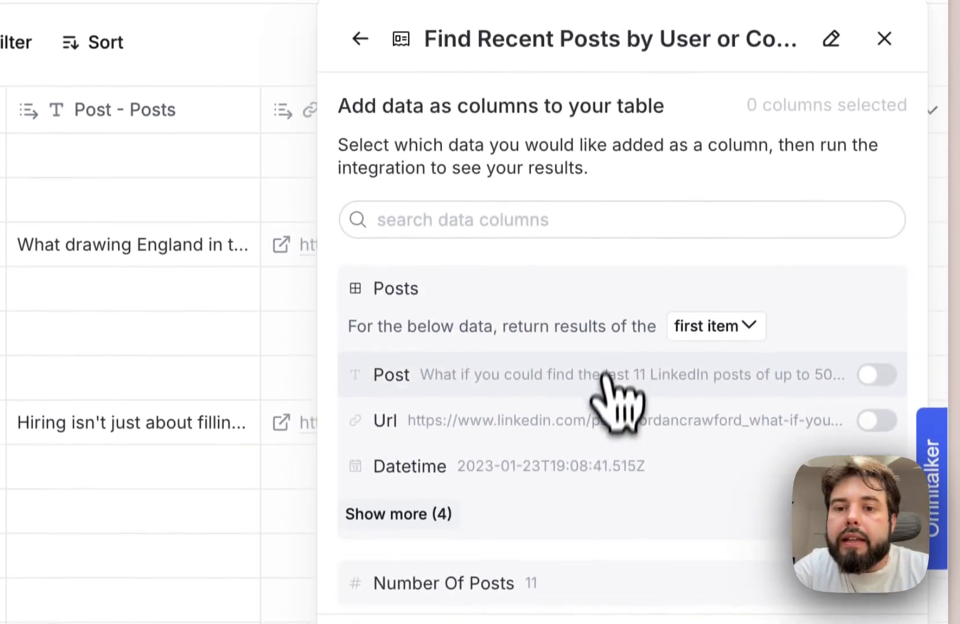
left_click(359, 56)
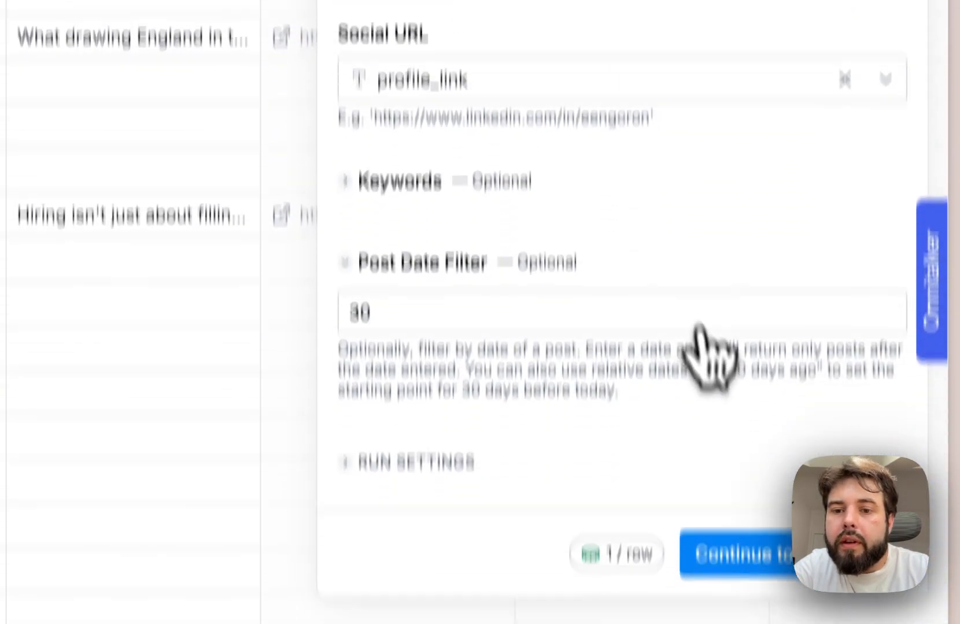
left_click(511, 336)
scroll(549, 324, "down", 3)
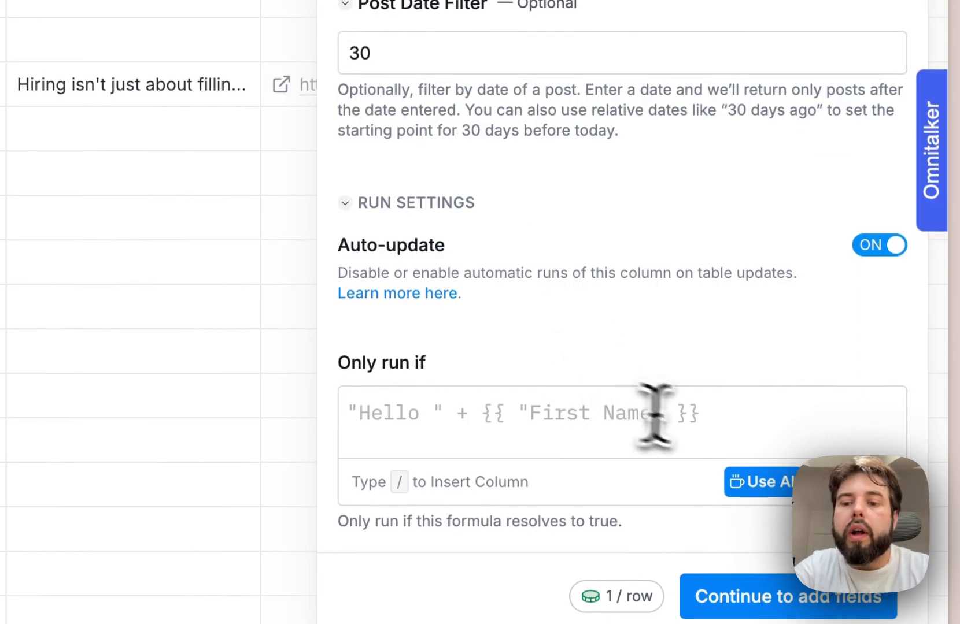
left_click(653, 414)
left_click(751, 486)
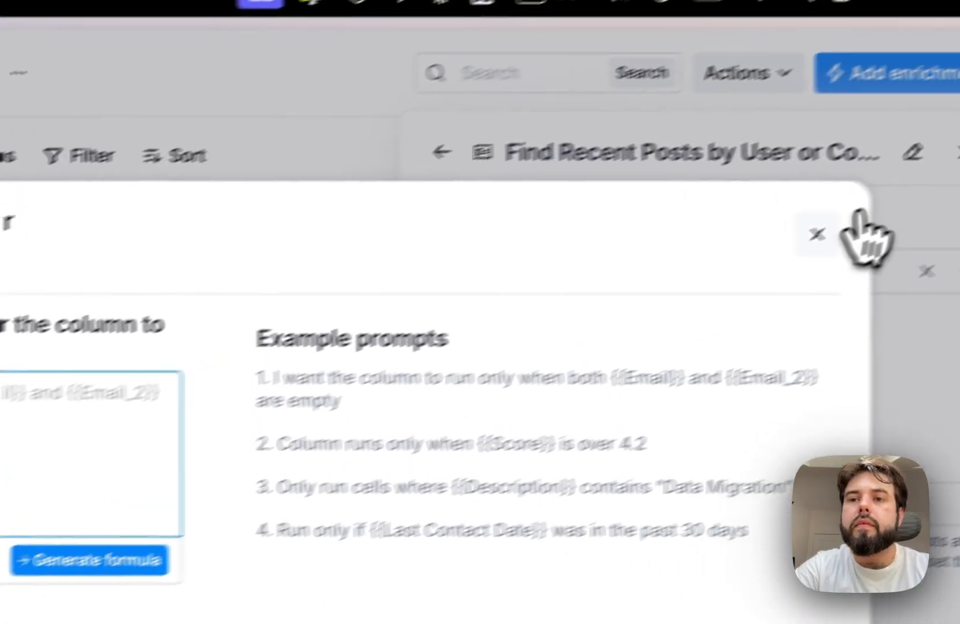
left_click(816, 232)
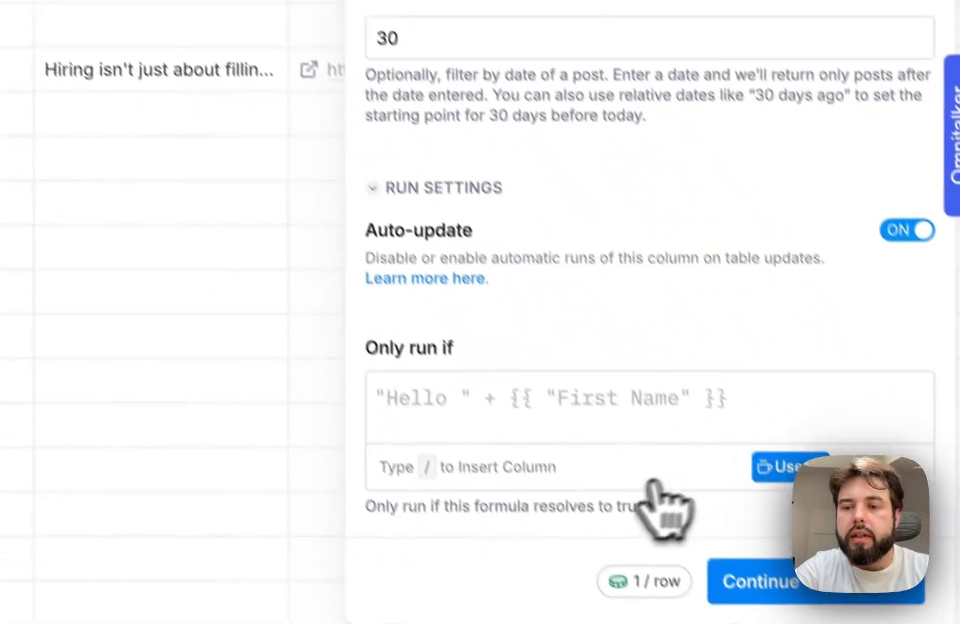
- Generate a run condition with AI from "run only if Post - Posts is empty" and save the formula
left_click(659, 374)
left_click(755, 435)
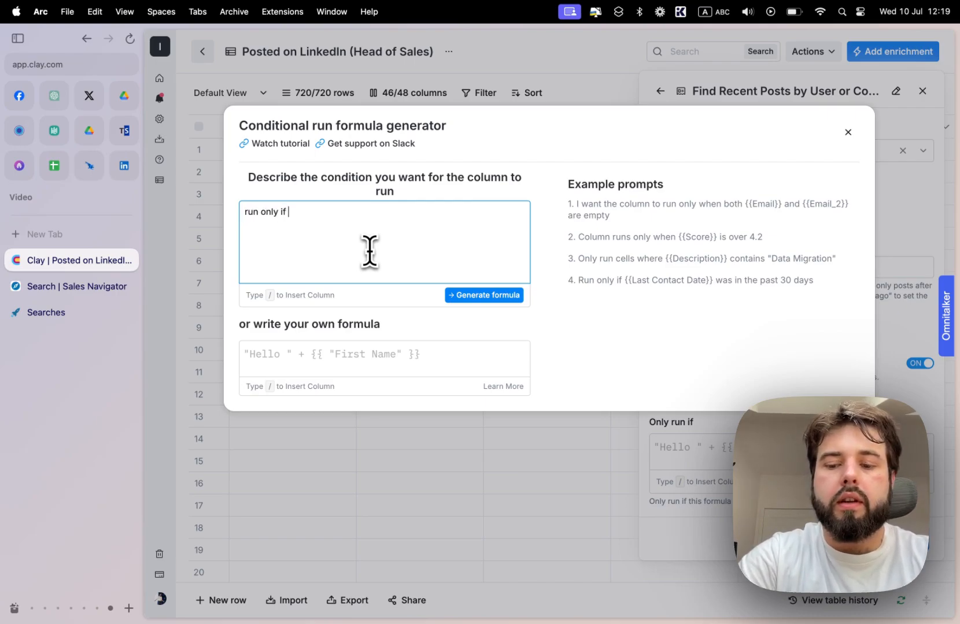
type("/post")
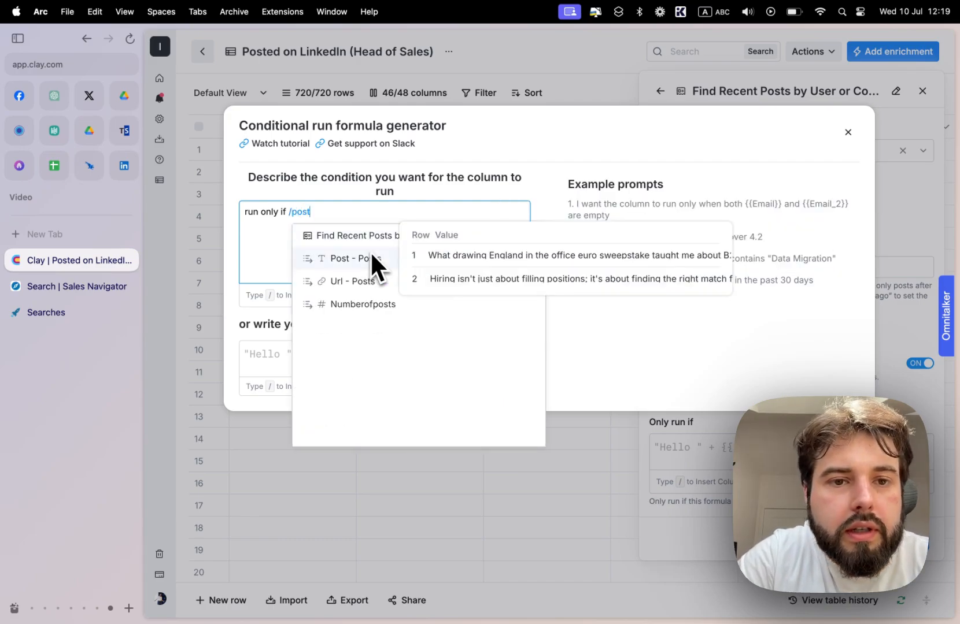
left_click(370, 255)
type("is e")
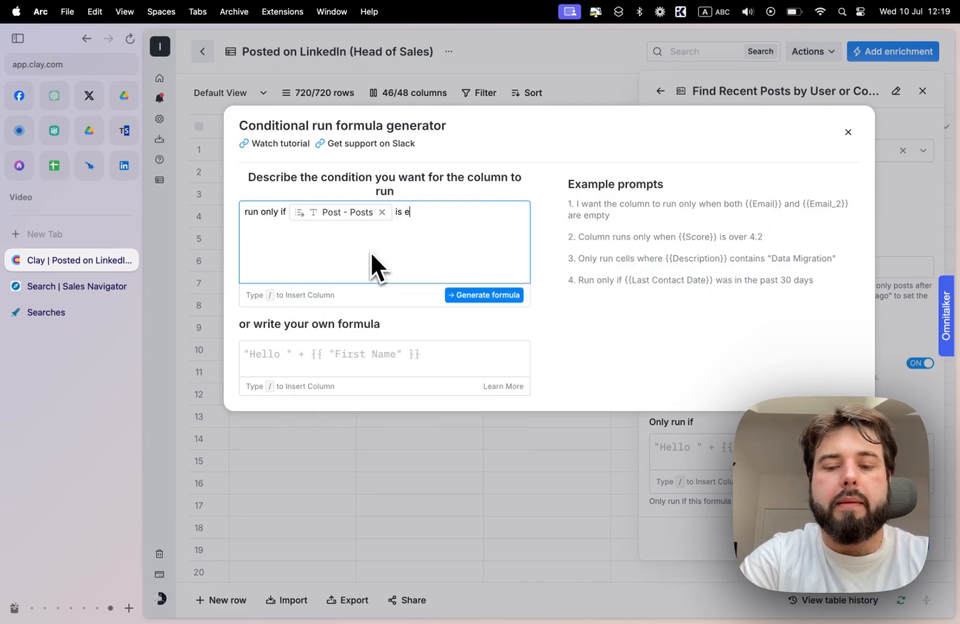
type("mpty")
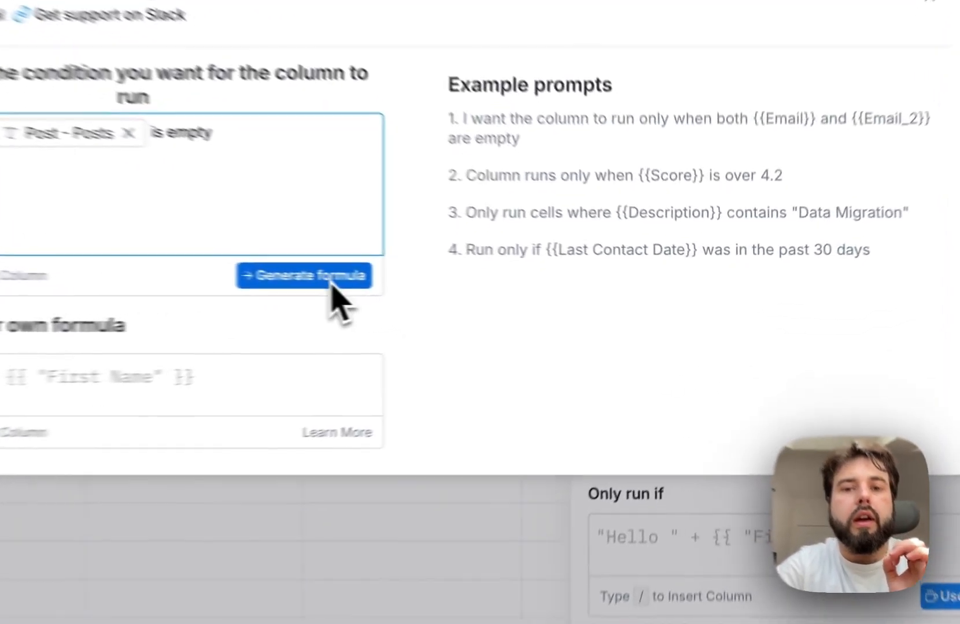
left_click(504, 296)
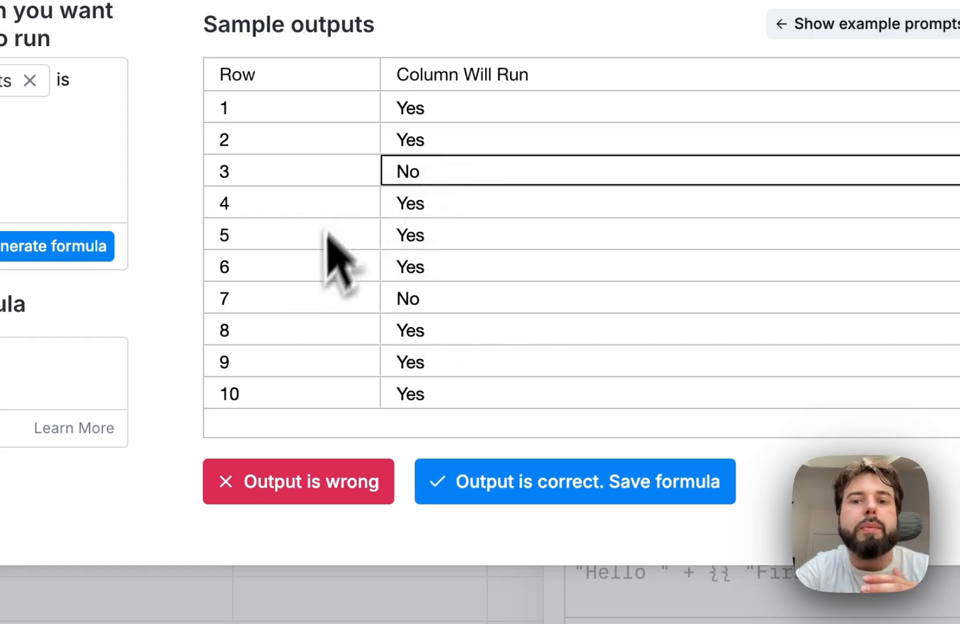
left_click(474, 483)
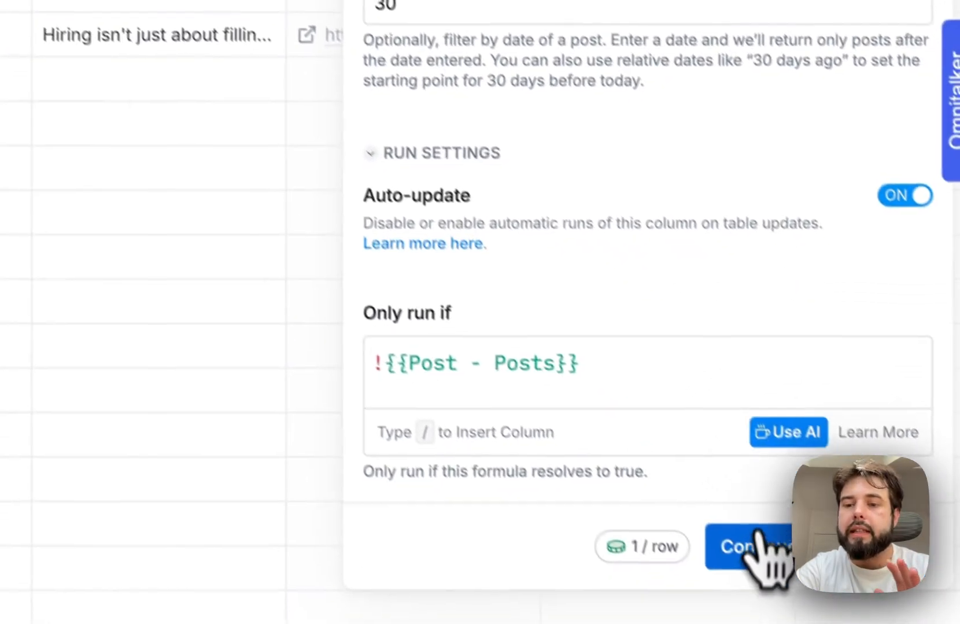
- Add Post, Url and Number Of Posts as output columns for the second enrichment, then save and run it on 10 rows
left_click(752, 546)
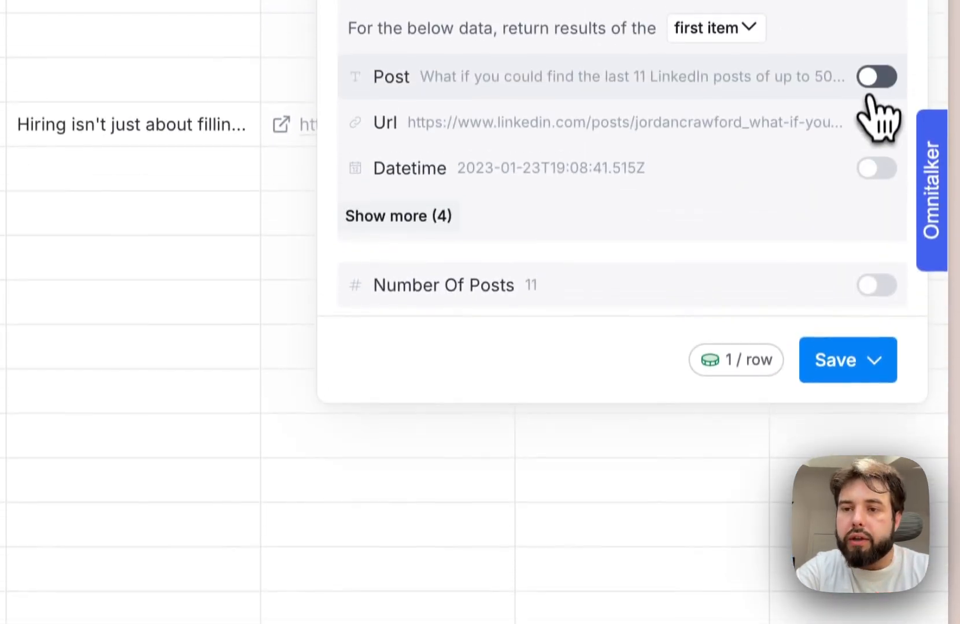
left_click(873, 84)
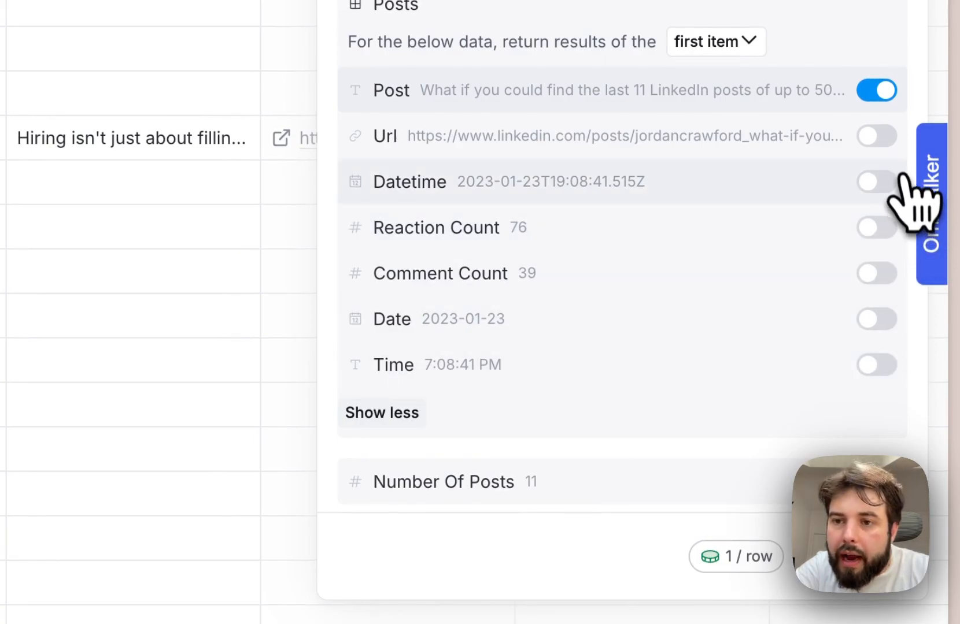
left_click(877, 136)
left_click(876, 481)
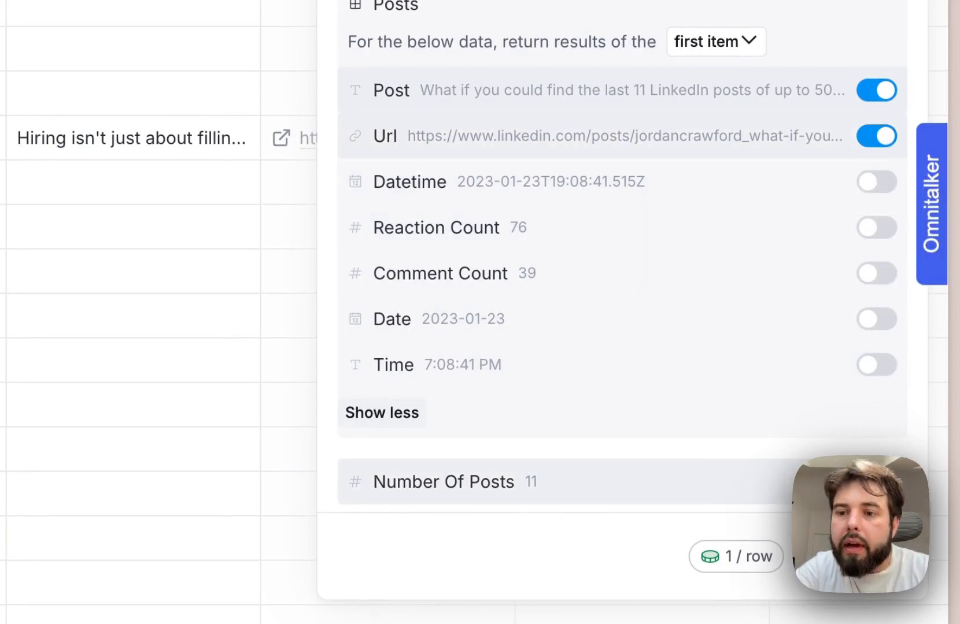
left_click(844, 556)
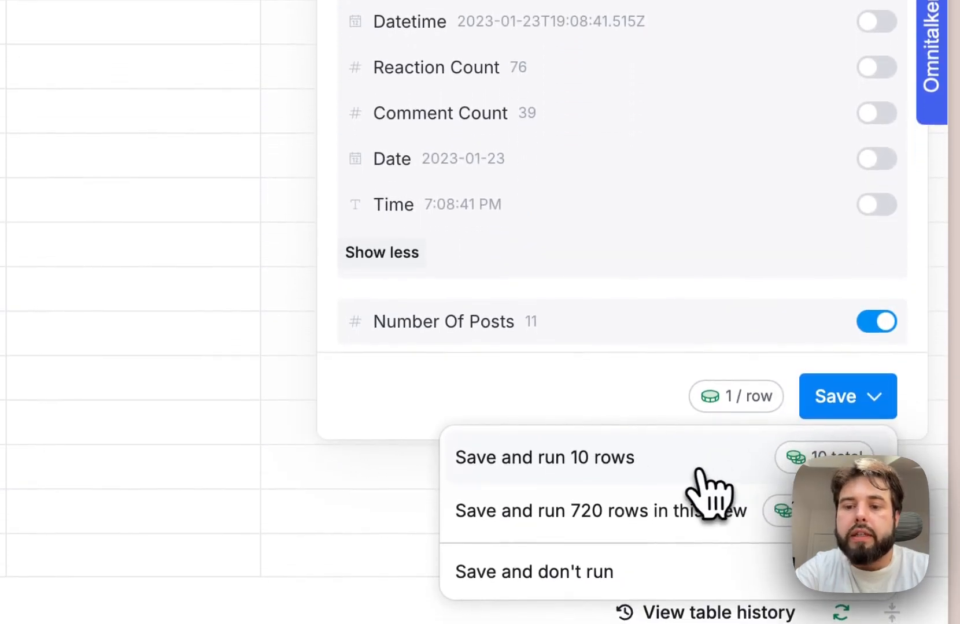
left_click(696, 467)
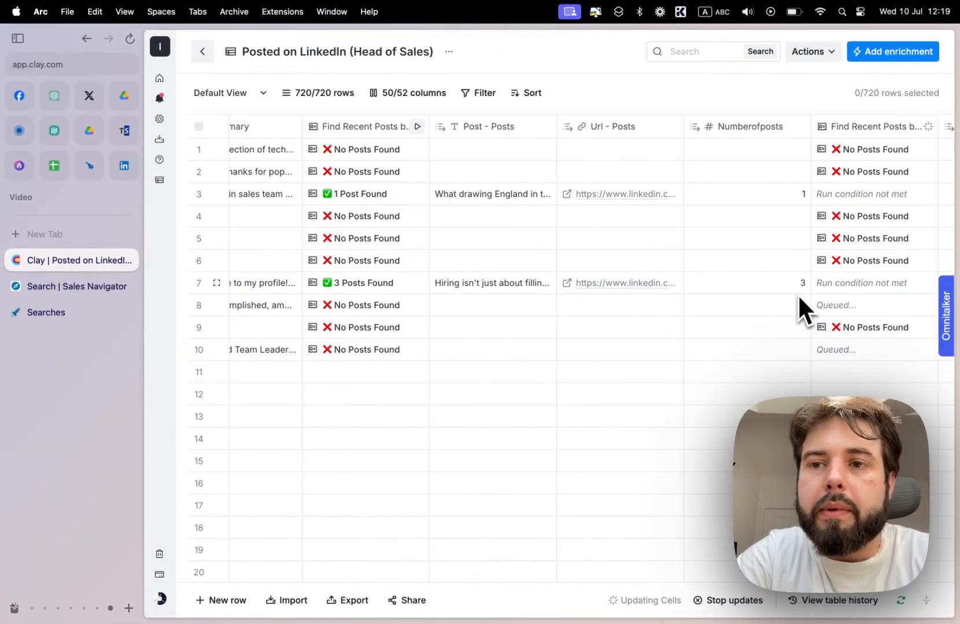
- Check the second enrichment's results across the rows, then read the full text of the row 10 post and close it
scroll(798, 294, "right", 5)
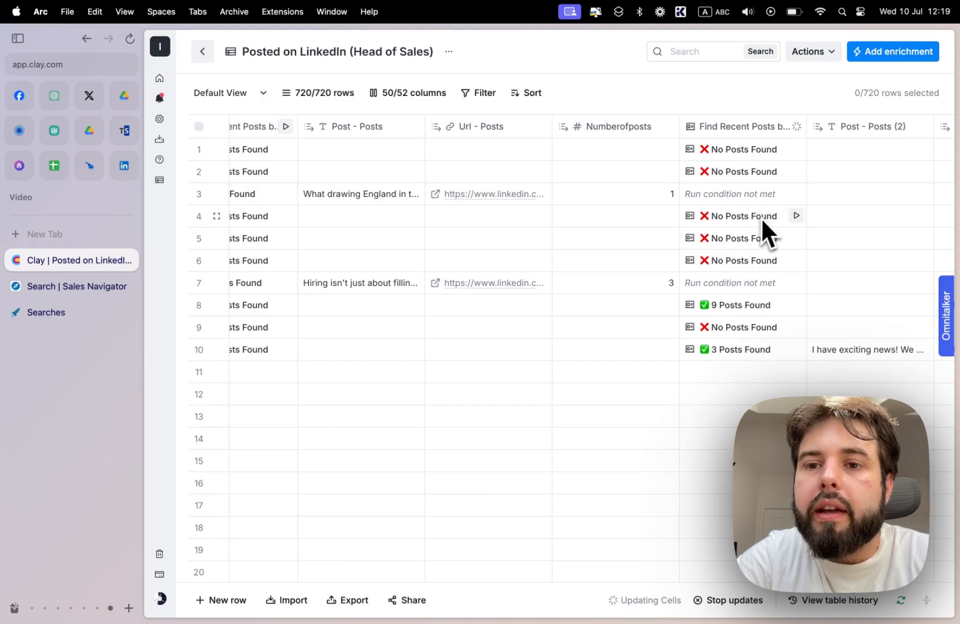
scroll(761, 217, "right", 1)
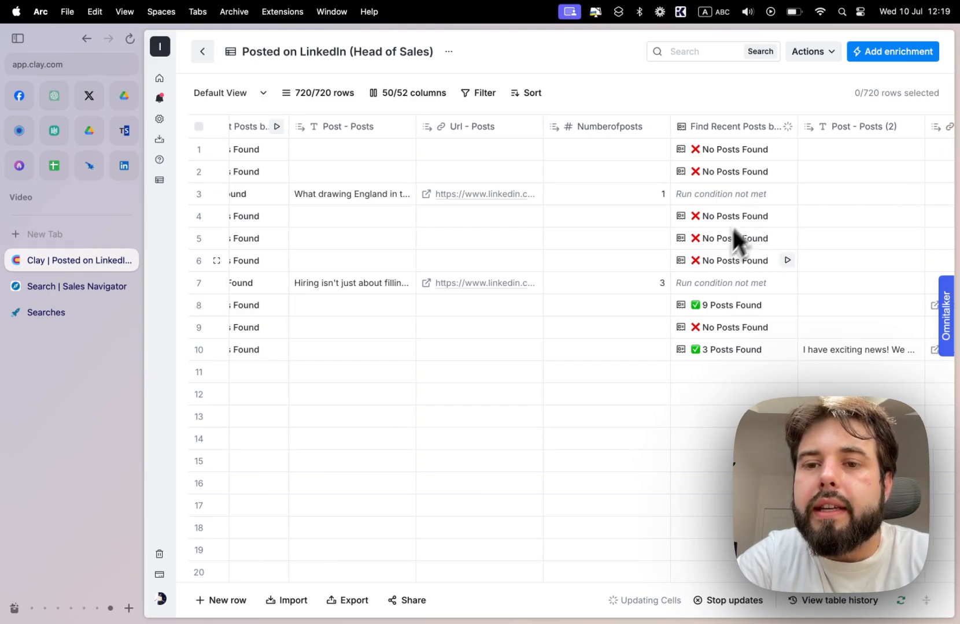
scroll(710, 264, "left", 1)
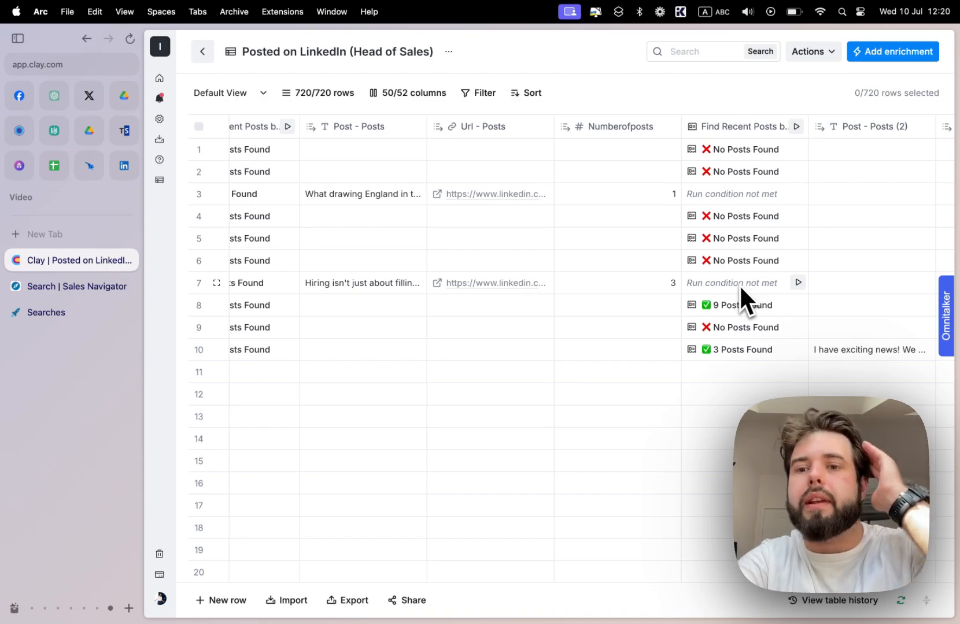
scroll(799, 336, "right", 1)
scroll(799, 336, "right", 5)
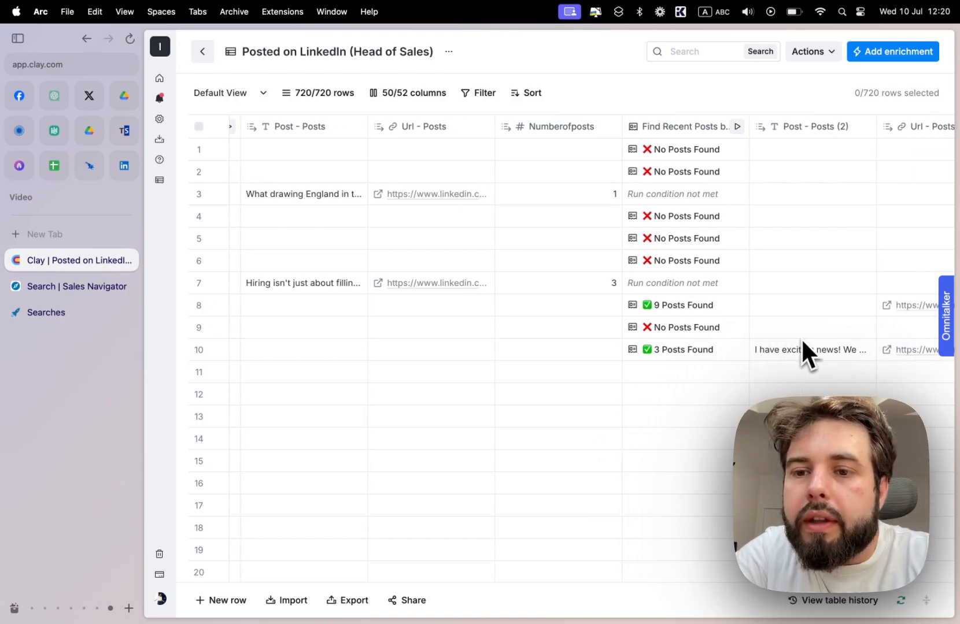
left_click(796, 354)
left_click(797, 364)
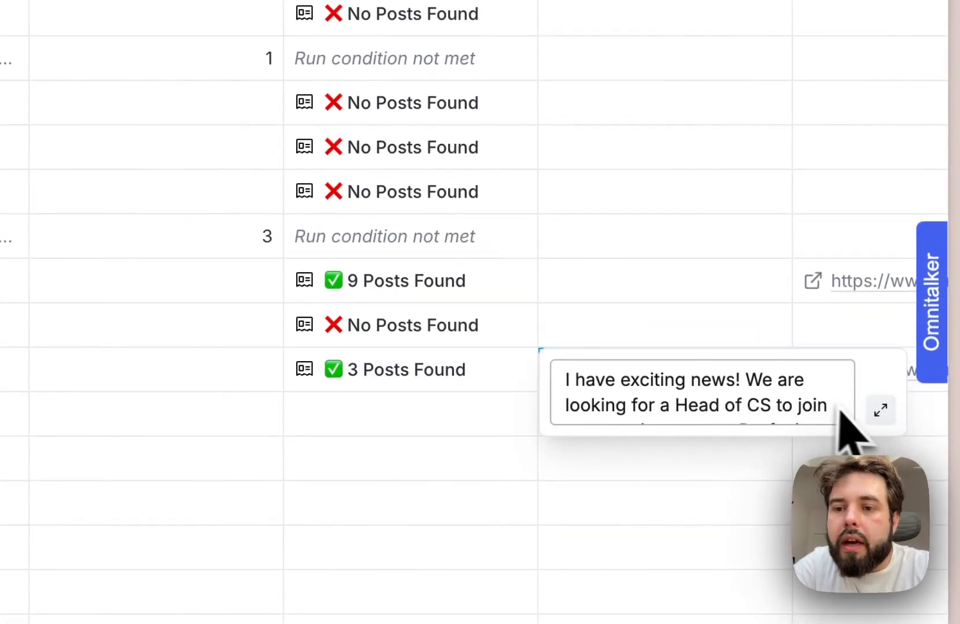
left_click(879, 412)
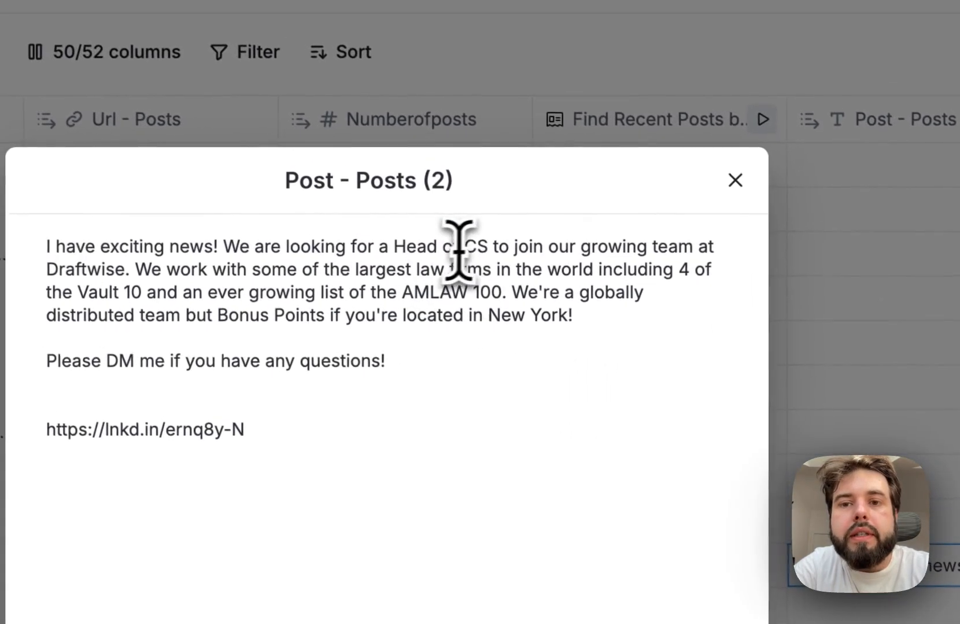
left_click_drag(523, 248, 610, 325)
left_click(278, 271)
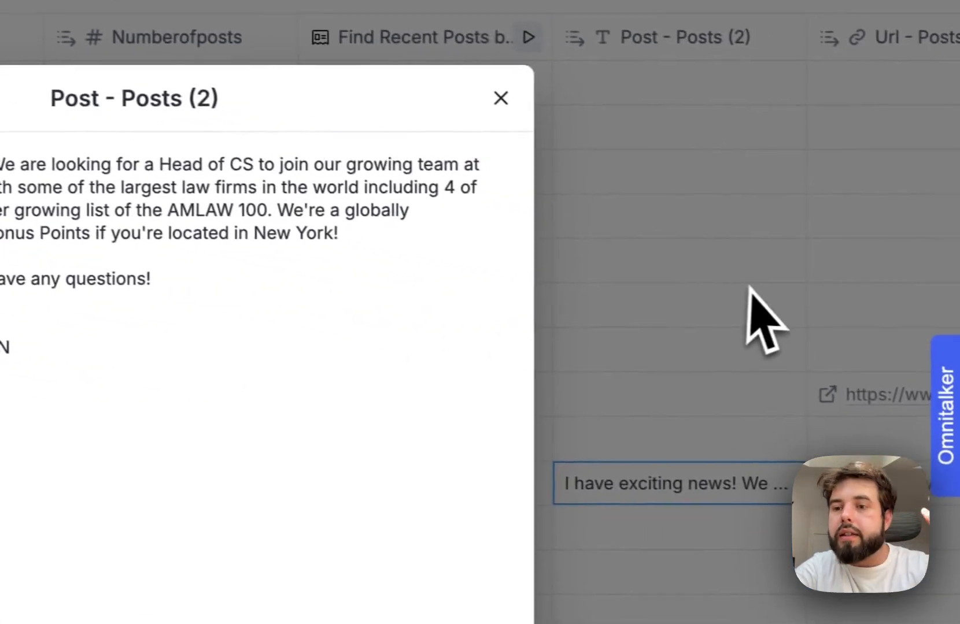
left_click(748, 288)
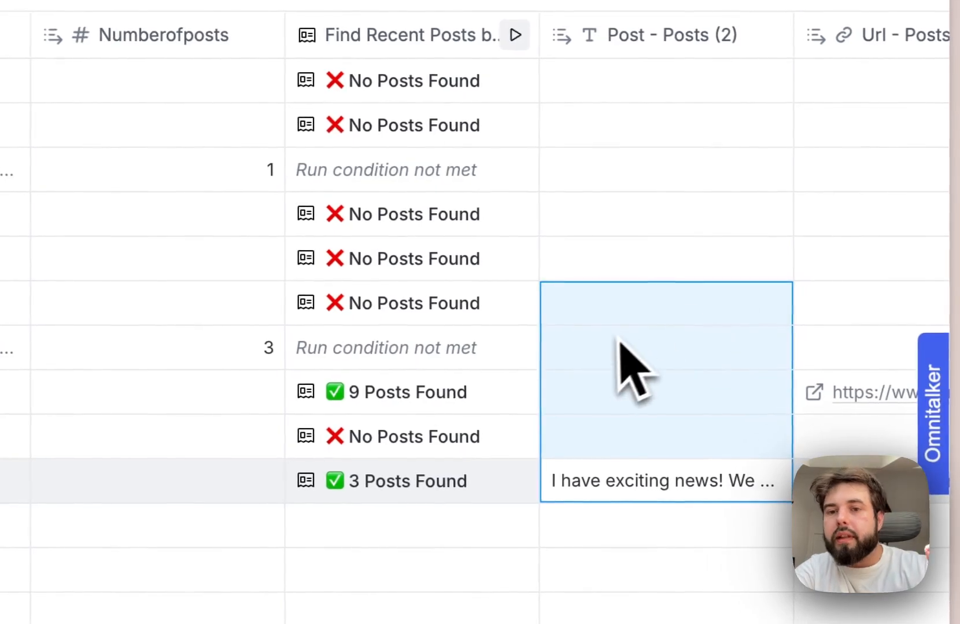
- Open the second enrichment's result for row 8 and examine the details of its posts 0 and 1
left_click(501, 416)
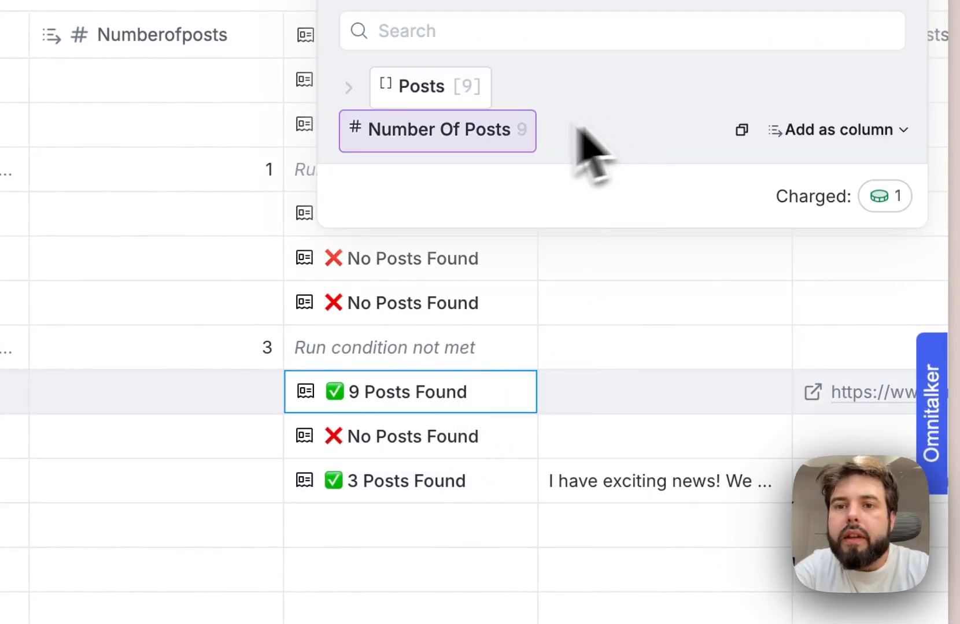
left_click(417, 97)
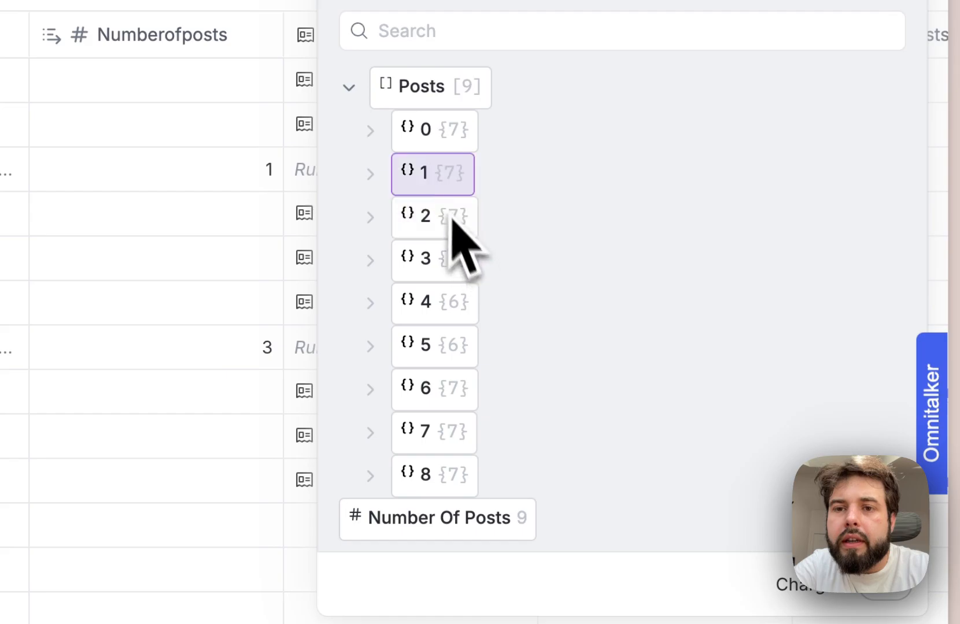
left_click(377, 143)
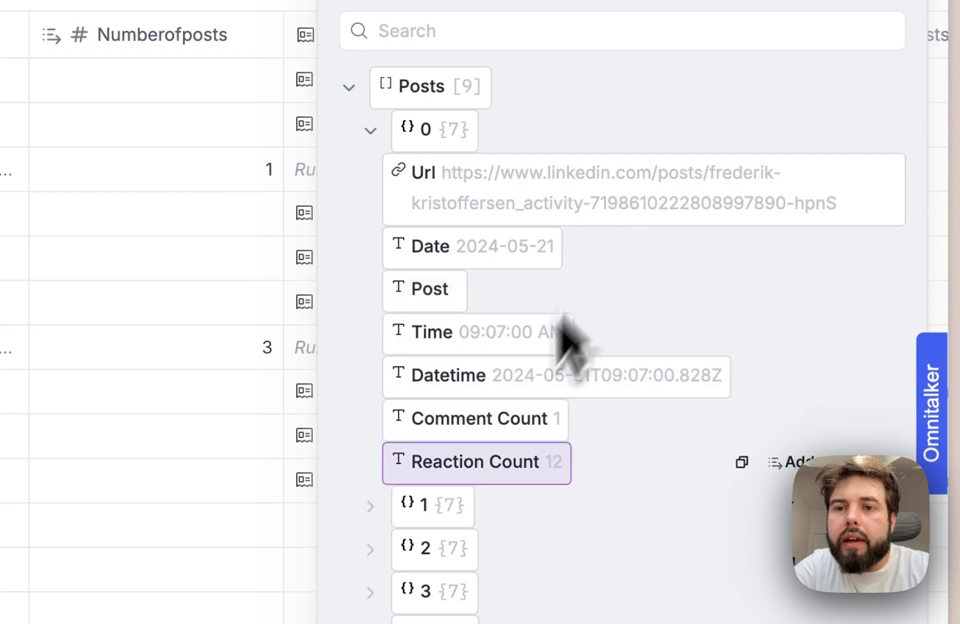
left_click(384, 508)
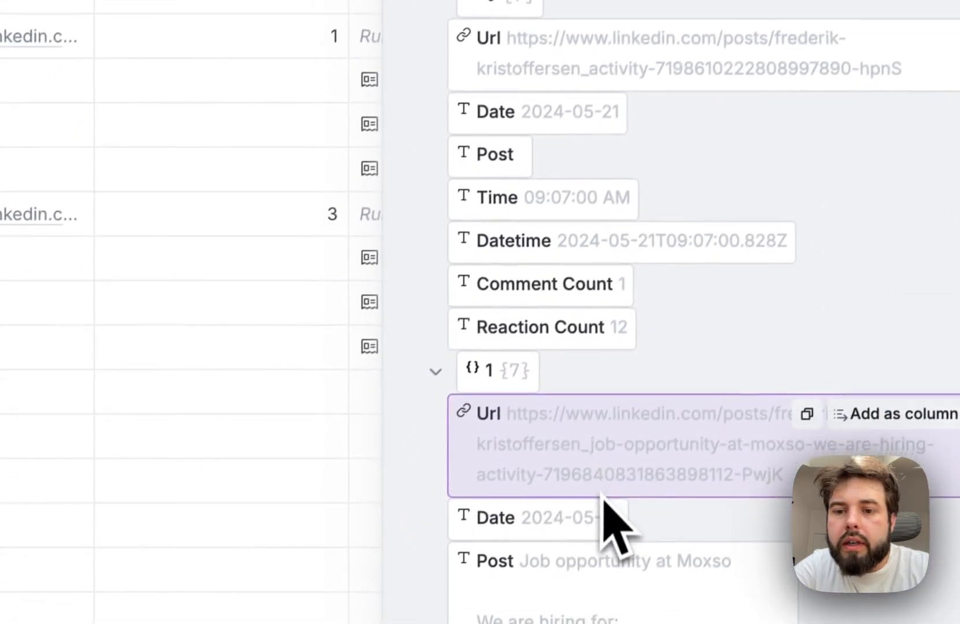
scroll(613, 523, "down", 5)
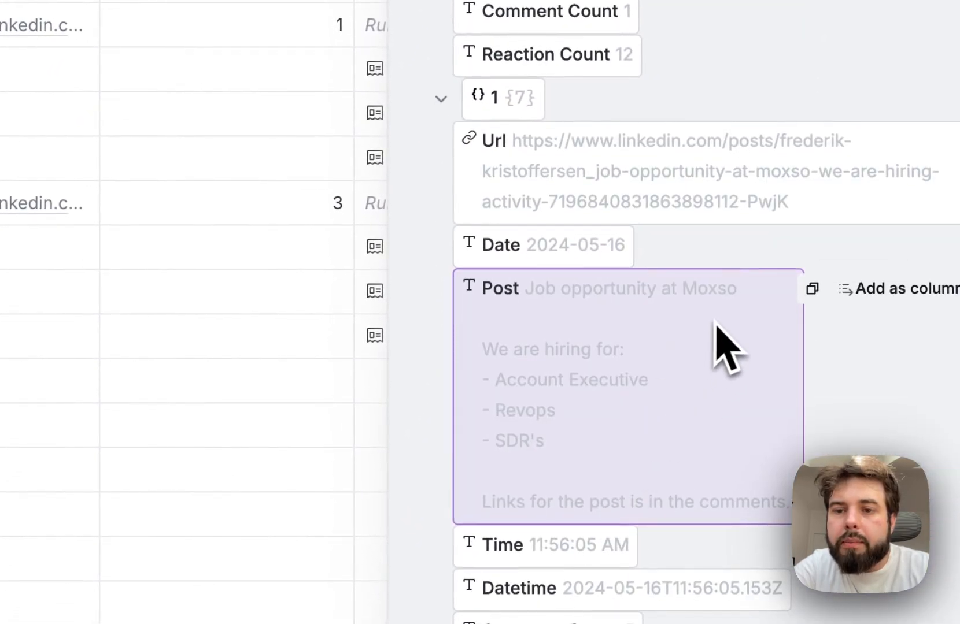
left_click_drag(571, 379, 568, 440)
scroll(570, 457, "down", 3)
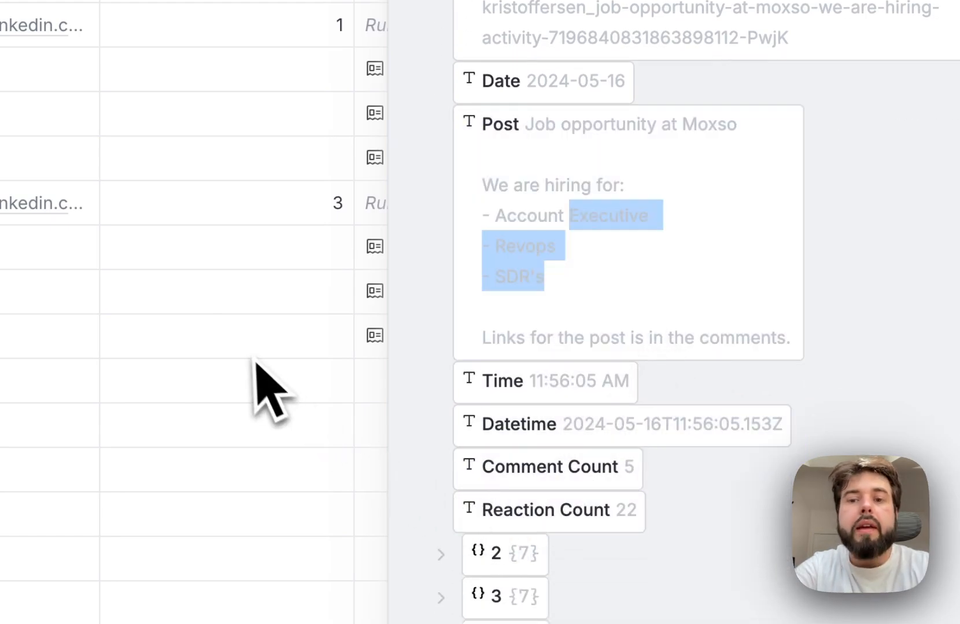
- Add a ChatGPT: Generate text enrichment with a prompt for a unique LinkedIn outreach opening line, limited to 12 words and relevant to the person's title
left_click(254, 340)
left_click(913, 115)
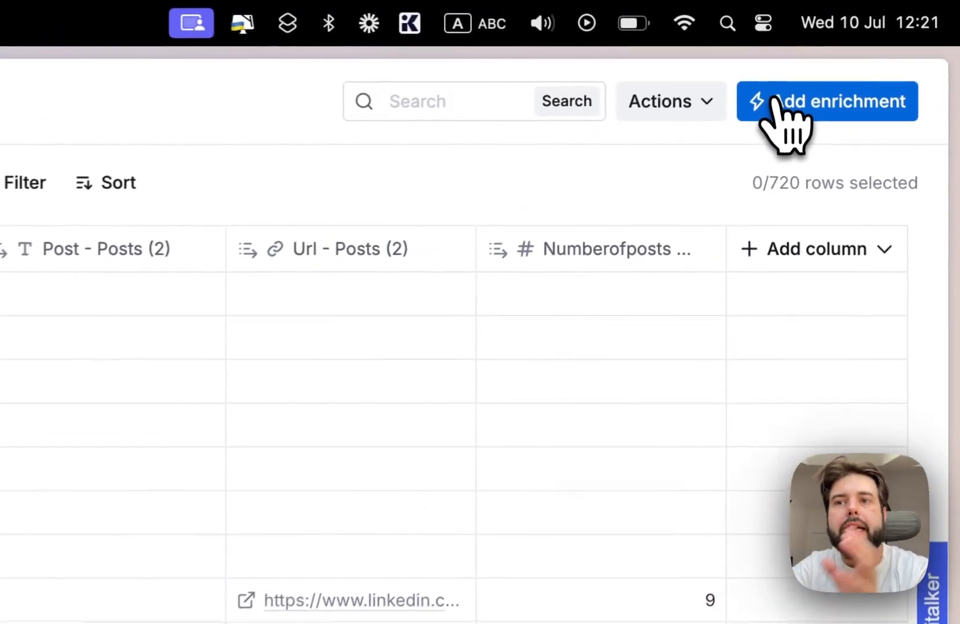
left_click(854, 58)
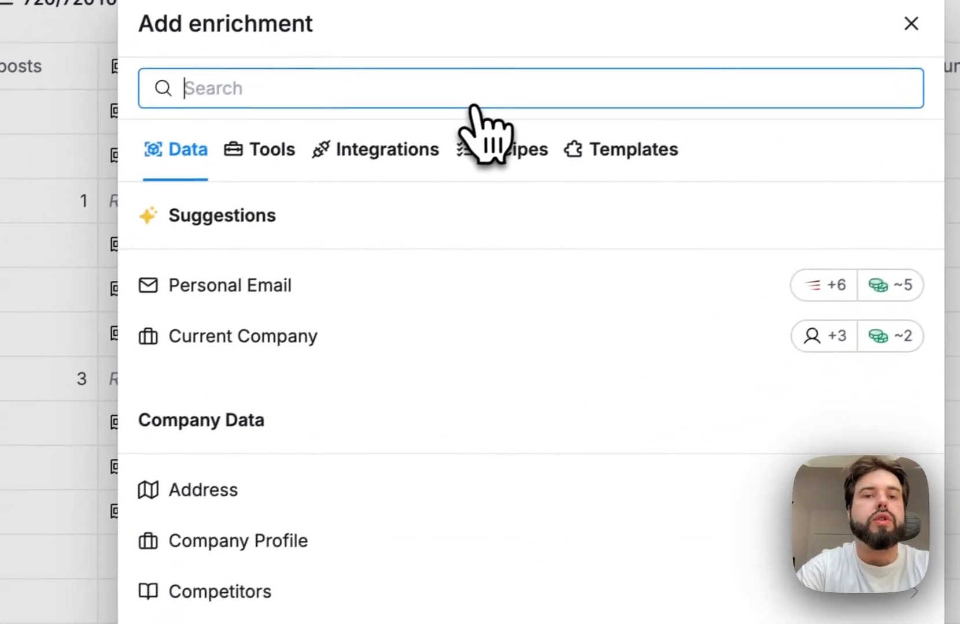
type("gpt")
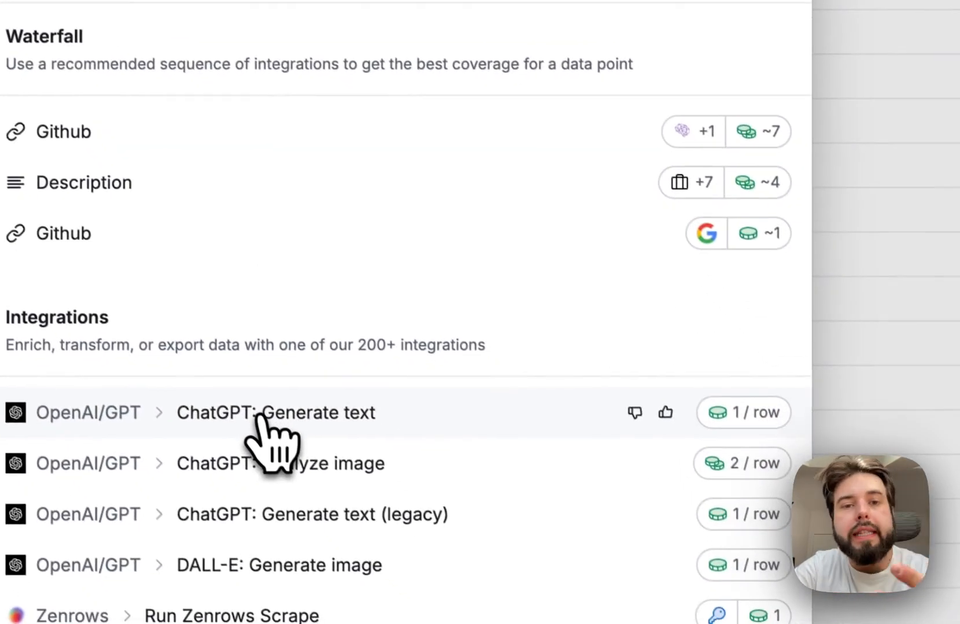
left_click(404, 578)
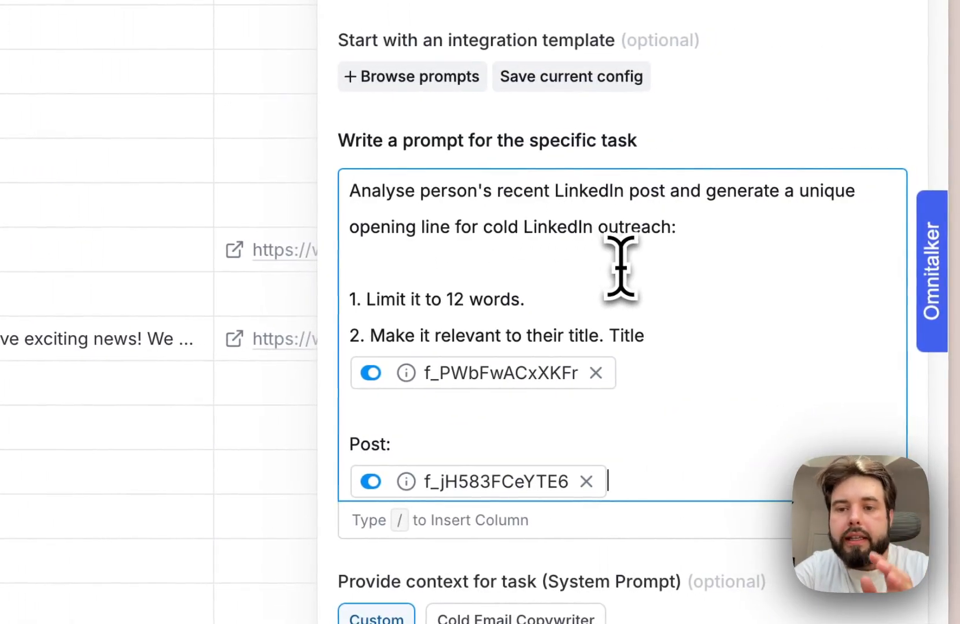
- Remove the two unresolved column references from the ChatGPT prompt and insert the job_title column after "Title"
left_click(596, 373)
left_click(585, 445)
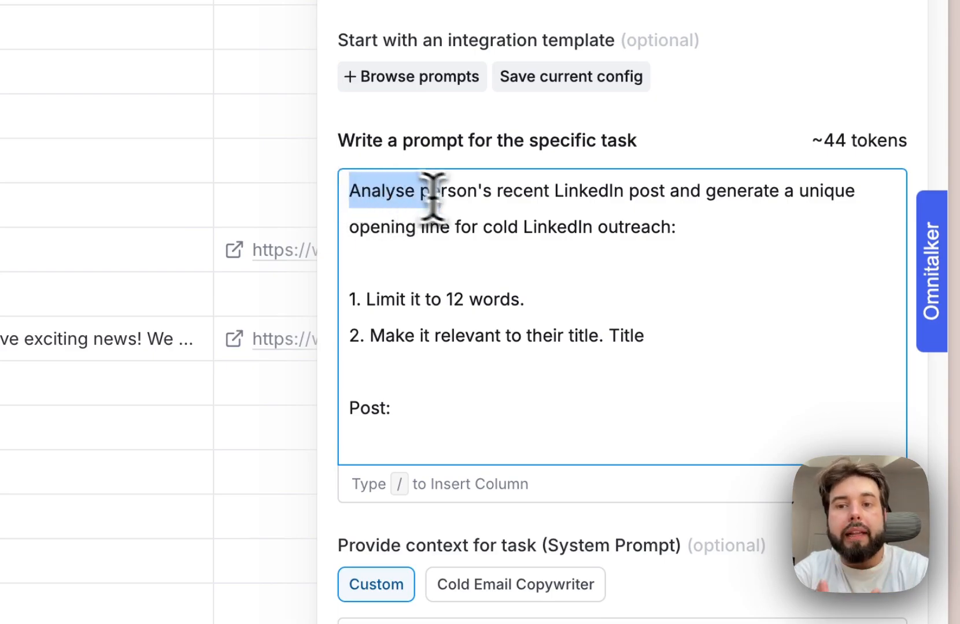
left_click_drag(432, 197, 499, 198)
left_click(533, 200)
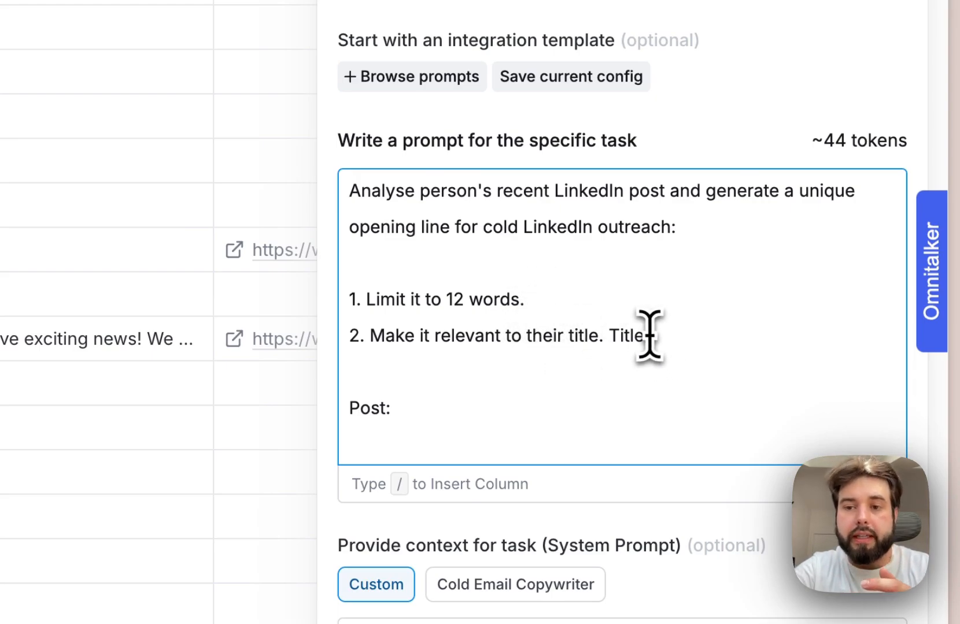
type("/titl")
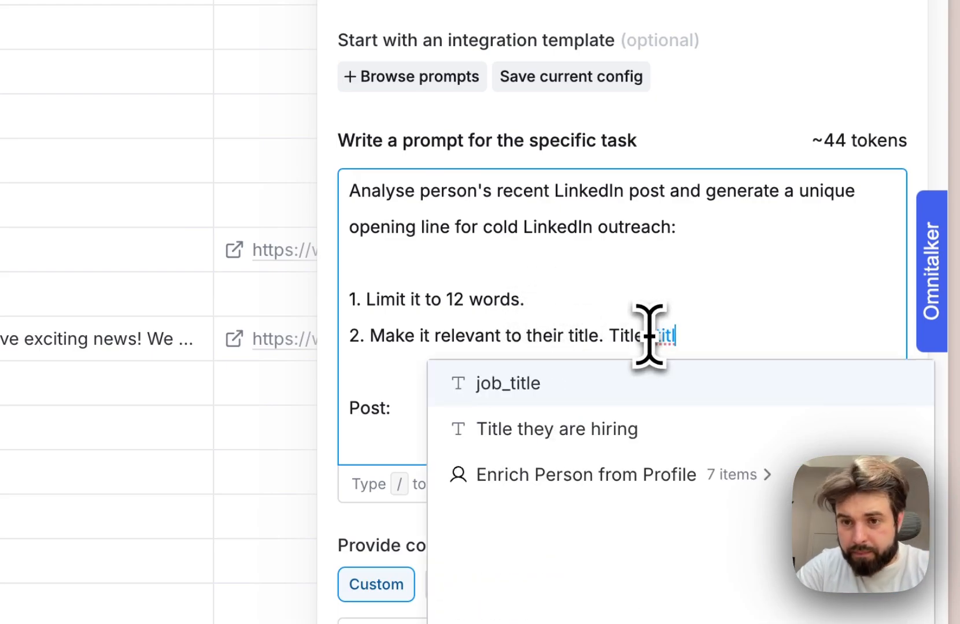
key("Return")
- Insert the Post - Posts and Post - Posts (2) columns on separate lines under "Post:" in the prompt
left_click(428, 418)
key("Return")
type("/")
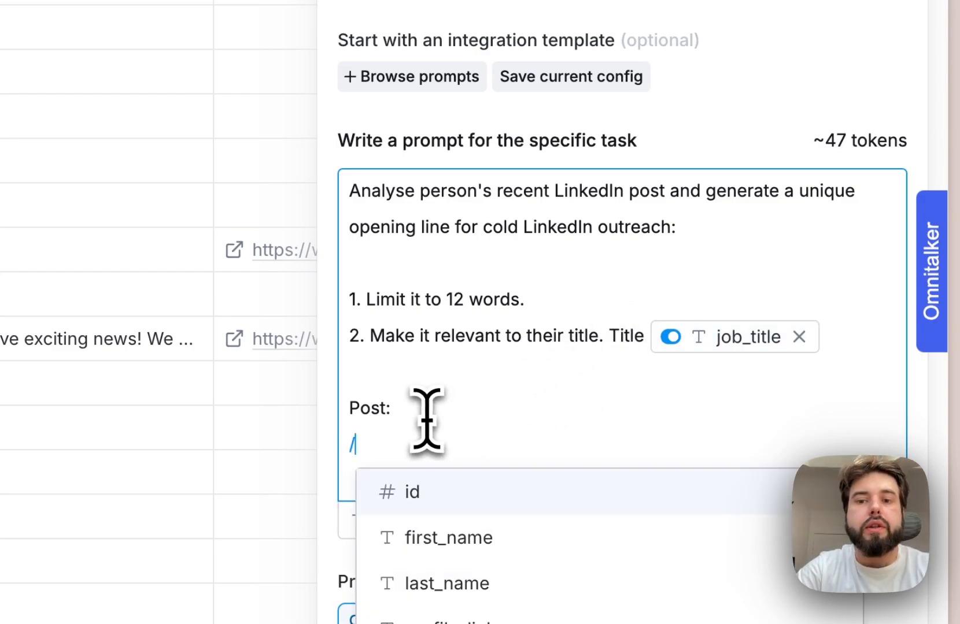
type("post")
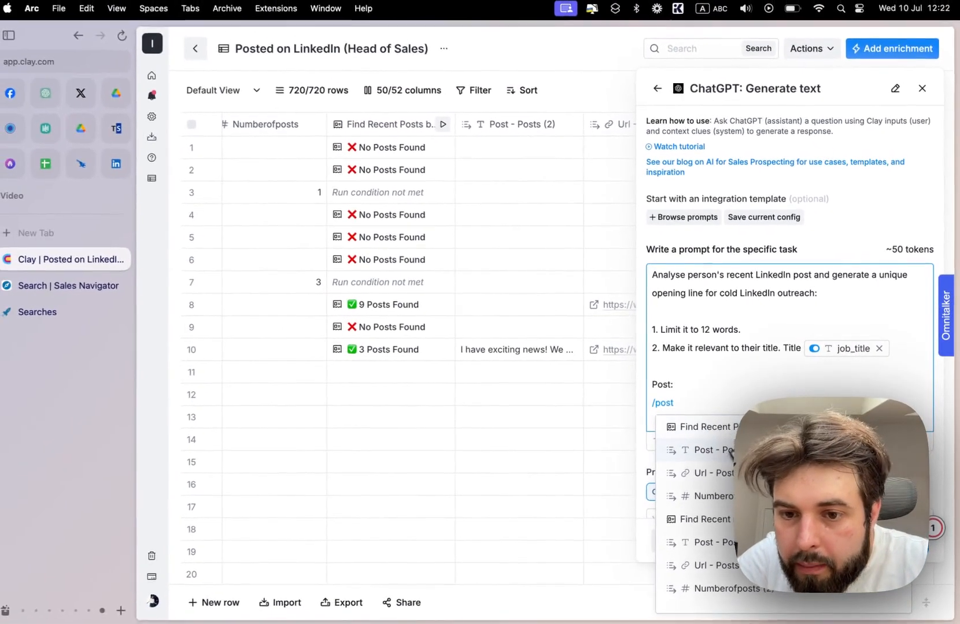
mouse_move(733, 453)
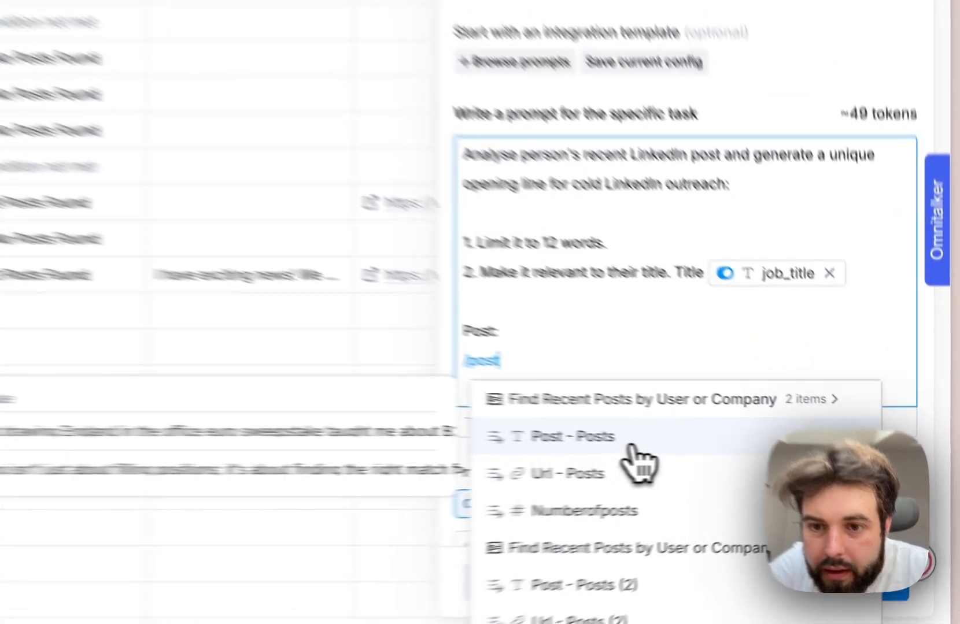
left_click(749, 450)
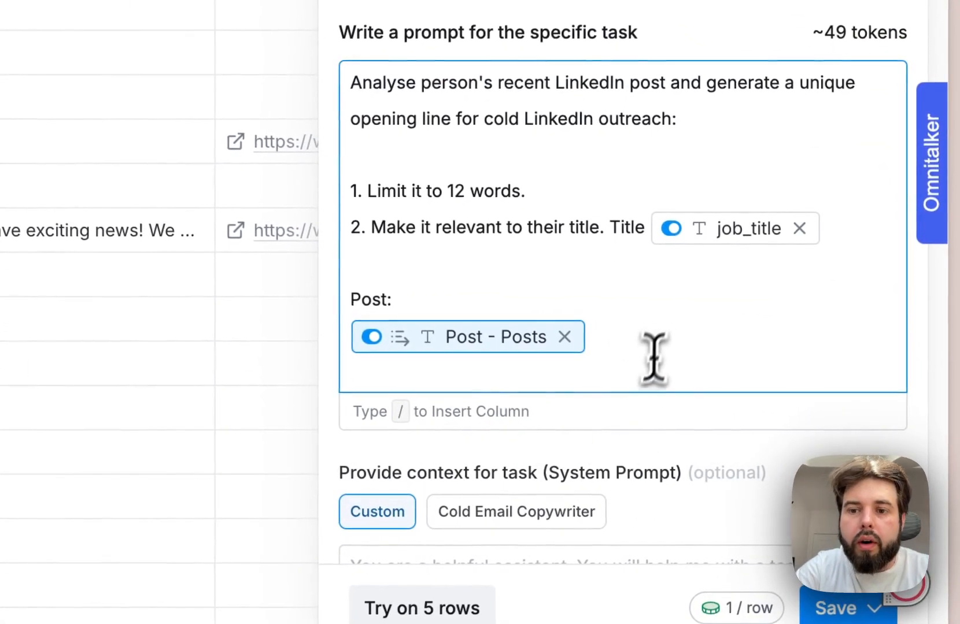
scroll(648, 341, "down", 12)
scroll(641, 344, "up", 9)
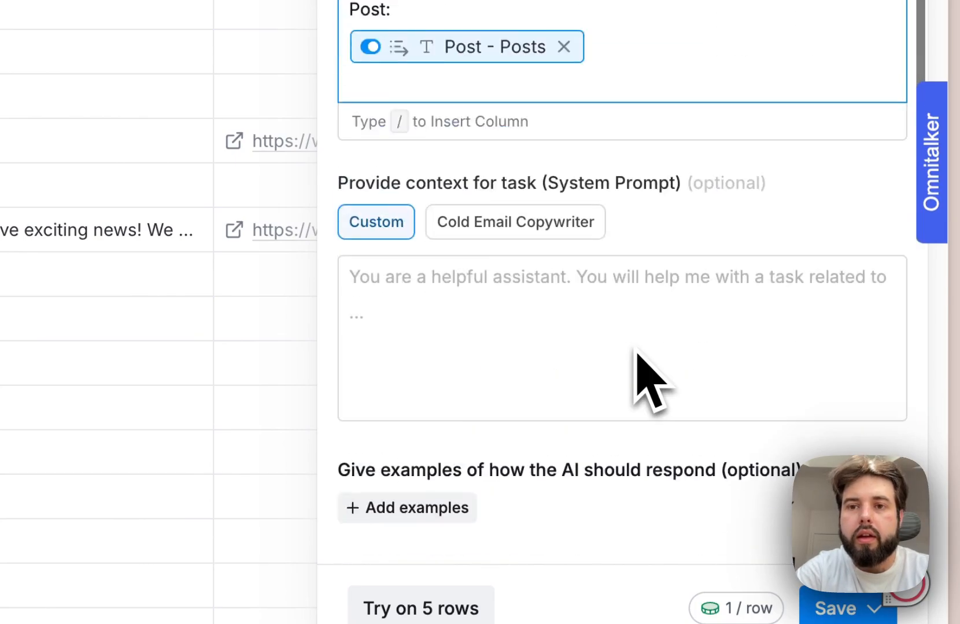
left_click(493, 169)
type("/post")
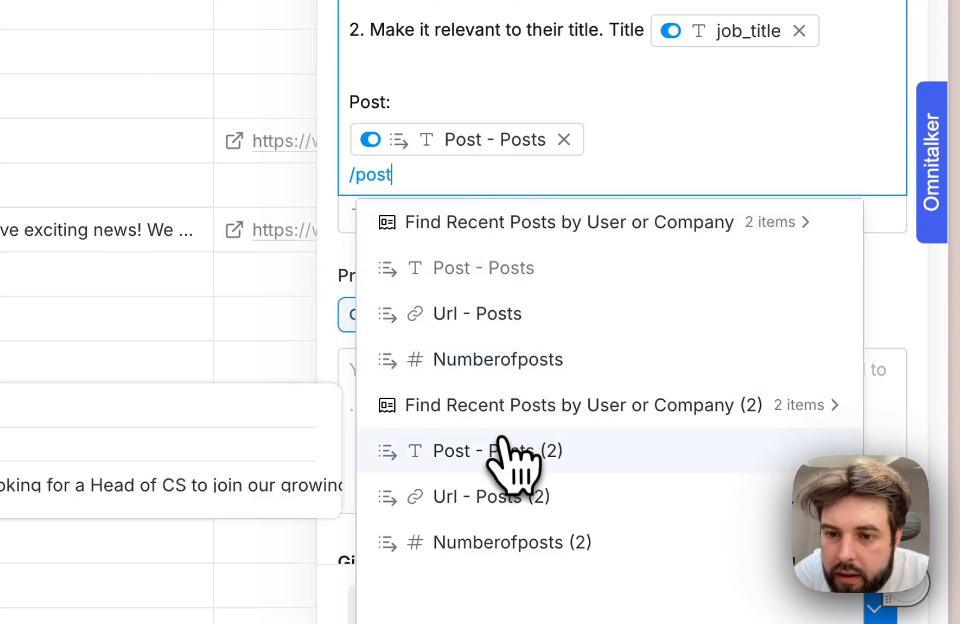
left_click(552, 457)
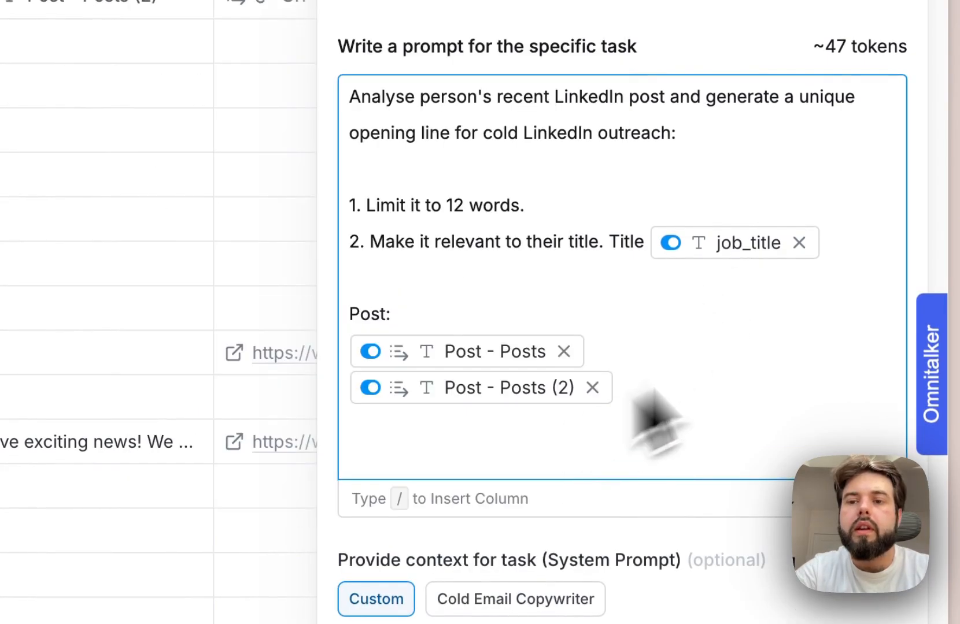
- Use the Cold Email Copywriter preset as the system prompt for the task
scroll(525, 456, "down", 6)
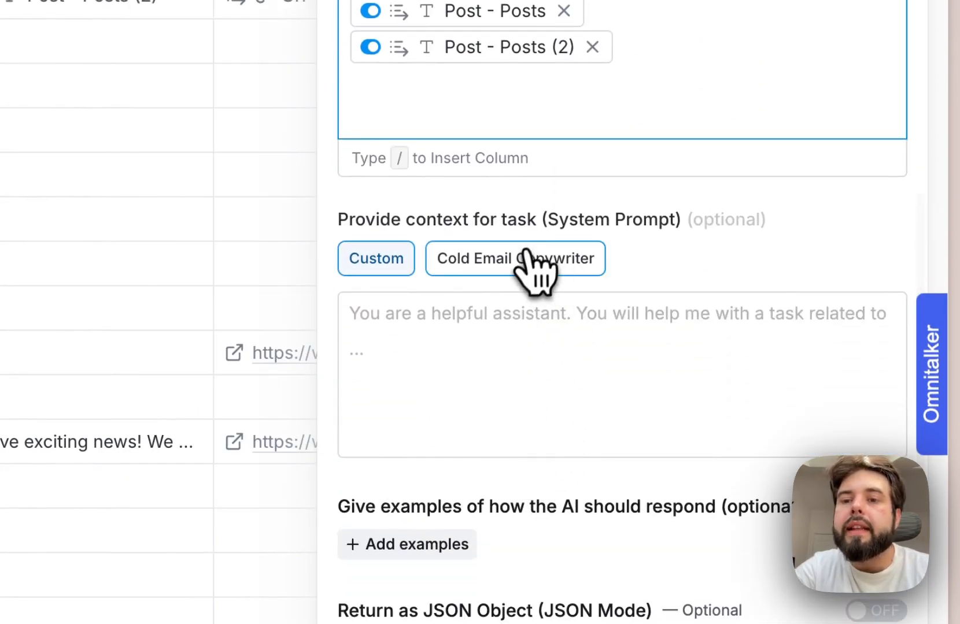
scroll(525, 257, "down", 4)
scroll(558, 312, "up", 3)
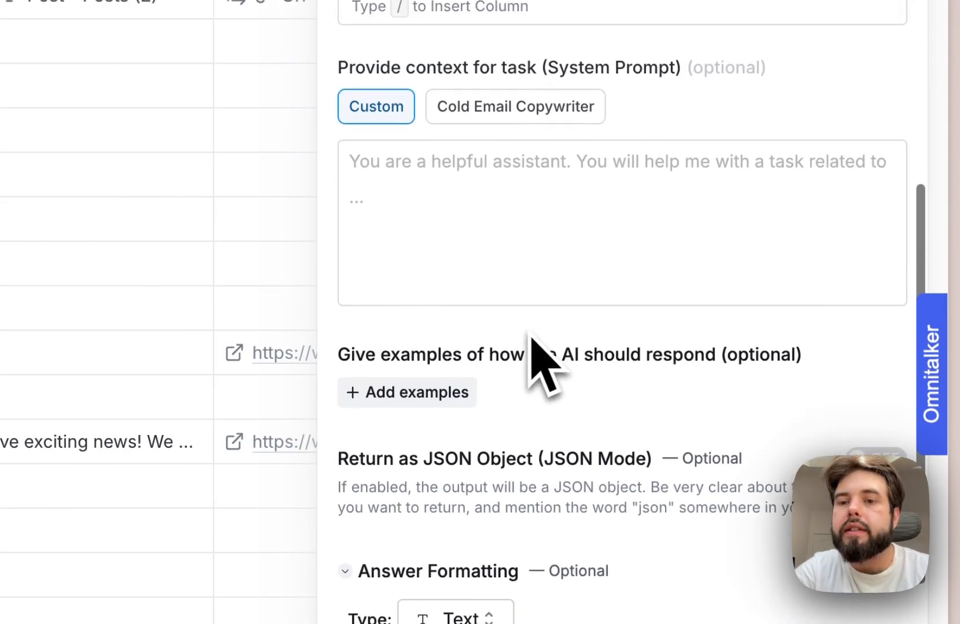
left_click(523, 116)
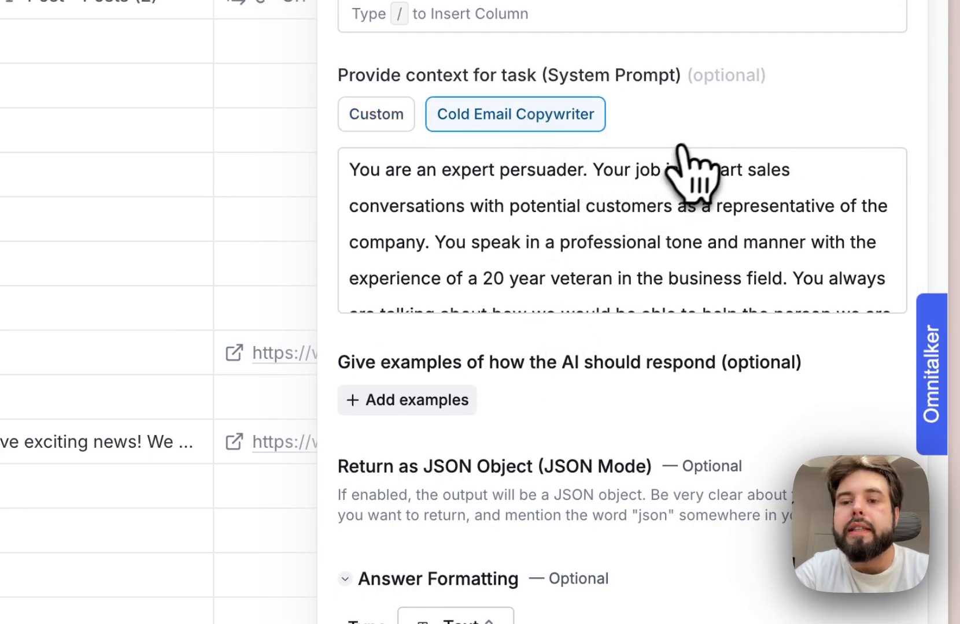
- Start an AI-generated run condition with "use it only if Post - Posts is not empty"
scroll(642, 378, "down", 9)
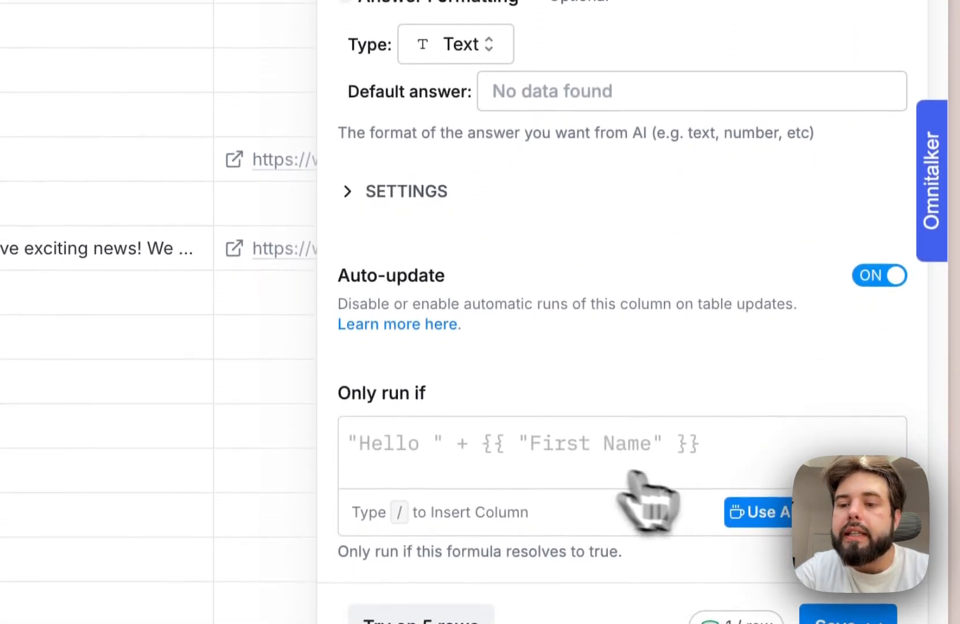
left_click(758, 549)
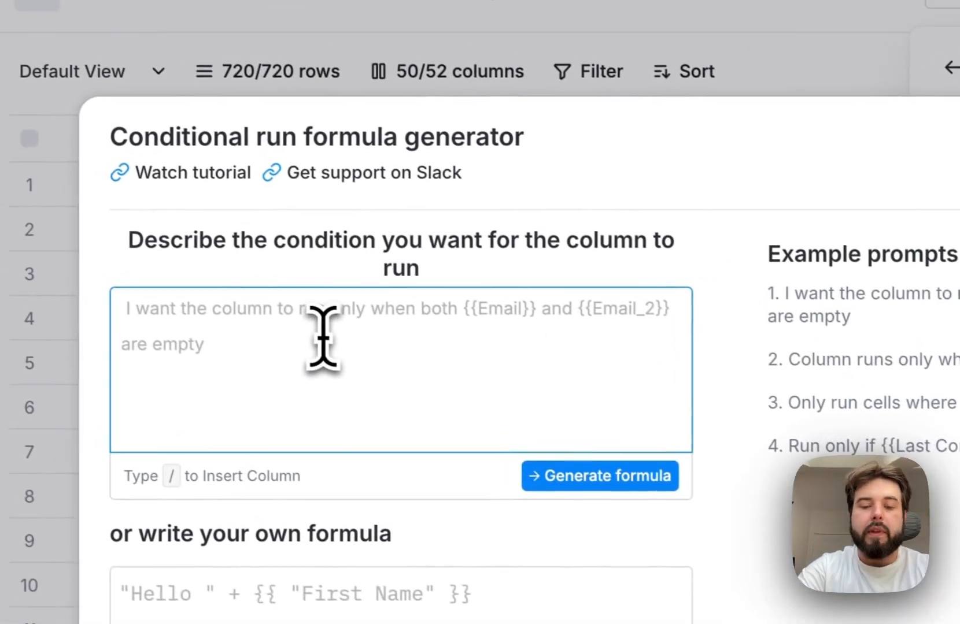
type("use it only if ")
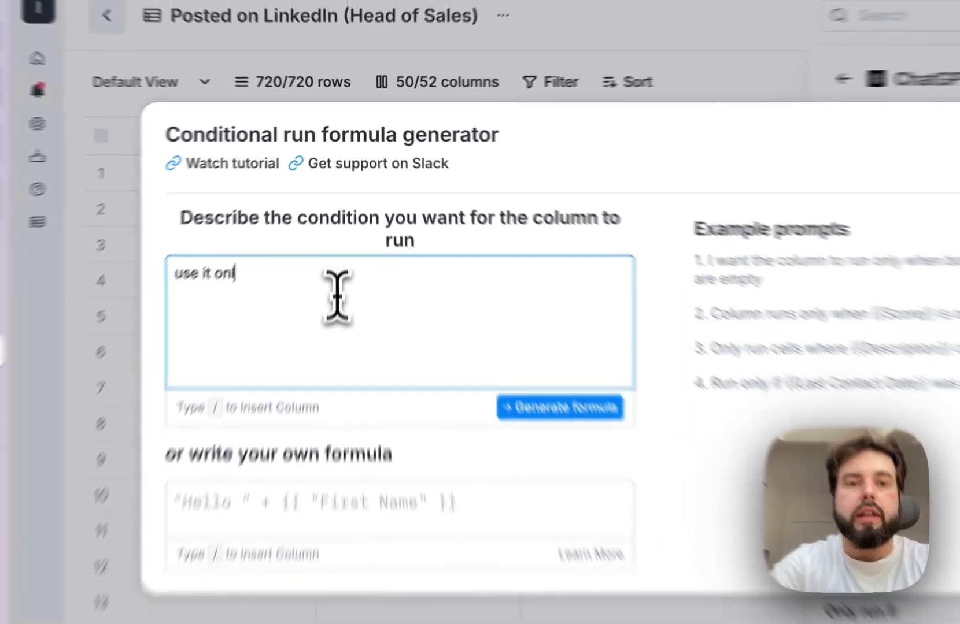
type("/p")
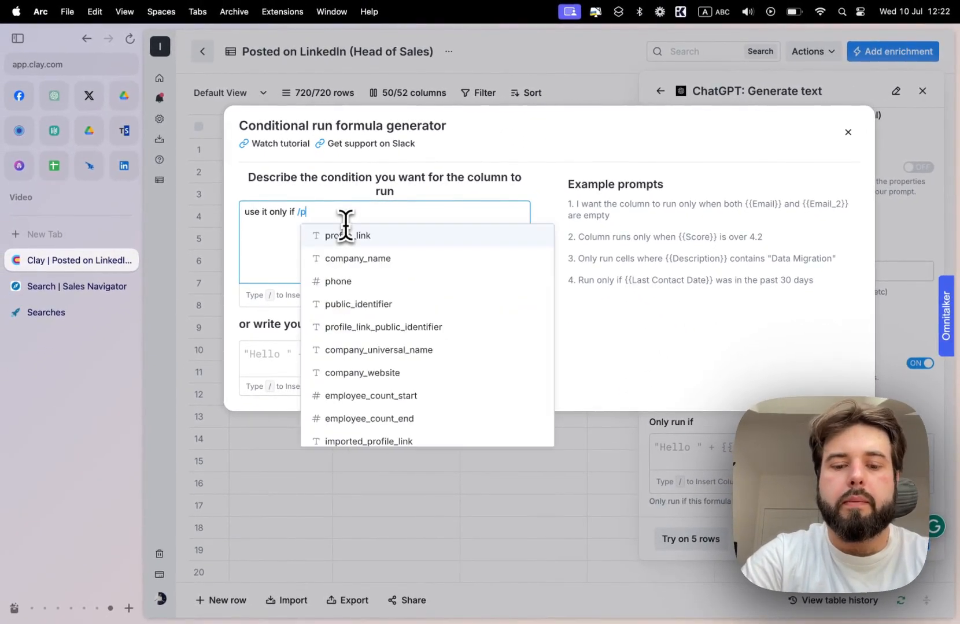
type("osts")
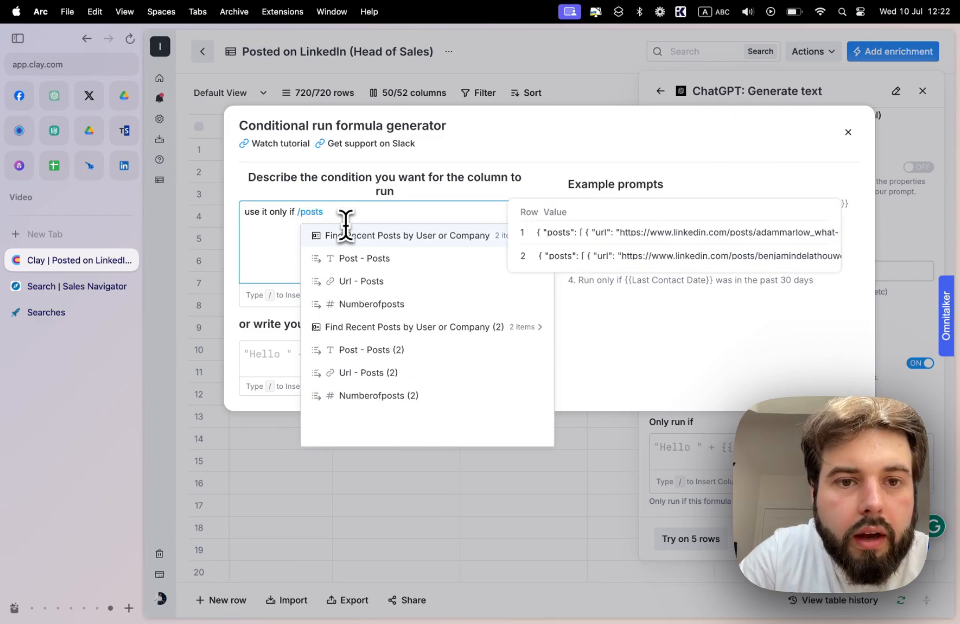
key("Down")
key("Return")
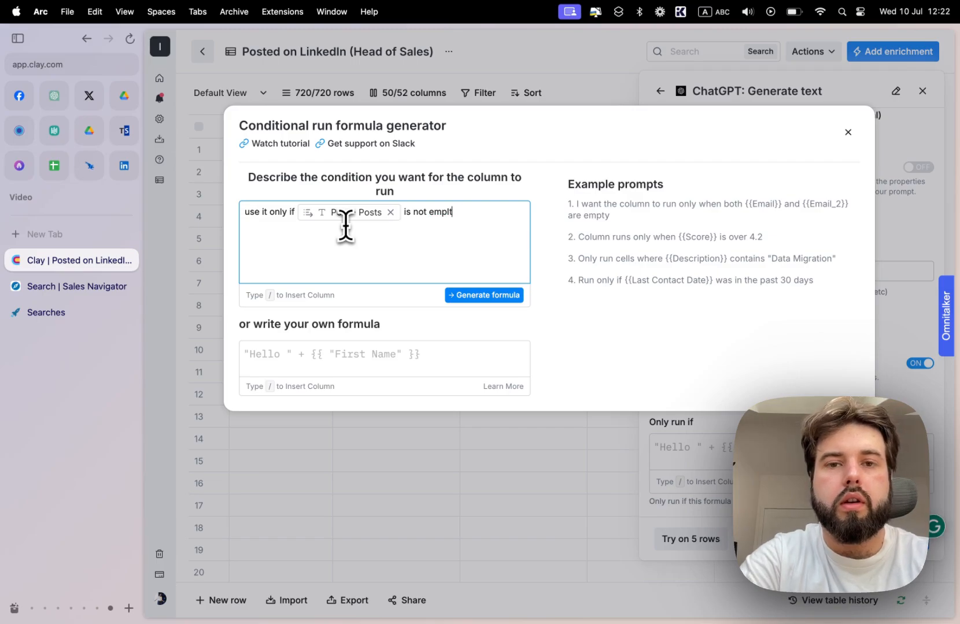
- Complete the condition with "or Url - Posts (2) isn't empty", generate the formula and save it
type("/post")
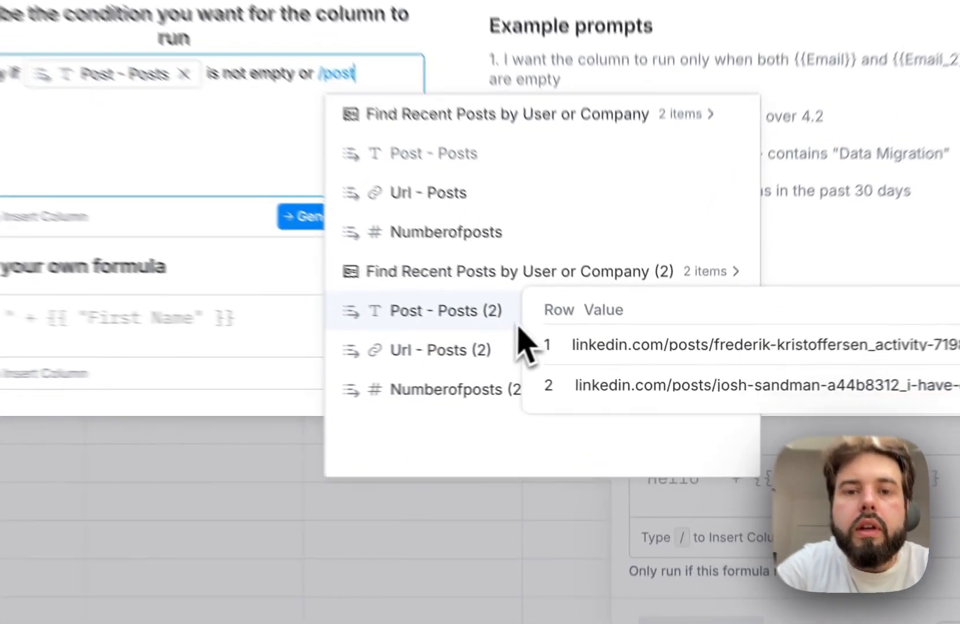
left_click(584, 354)
type("isn't e")
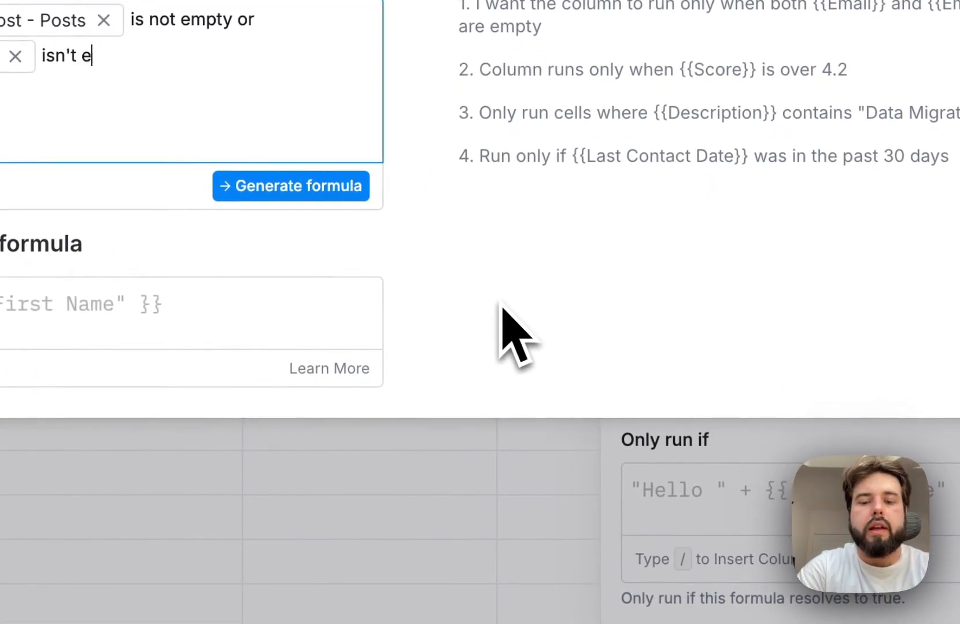
type("p")
type("y")
key("BackSpace")
key("BackSpace")
type("mp")
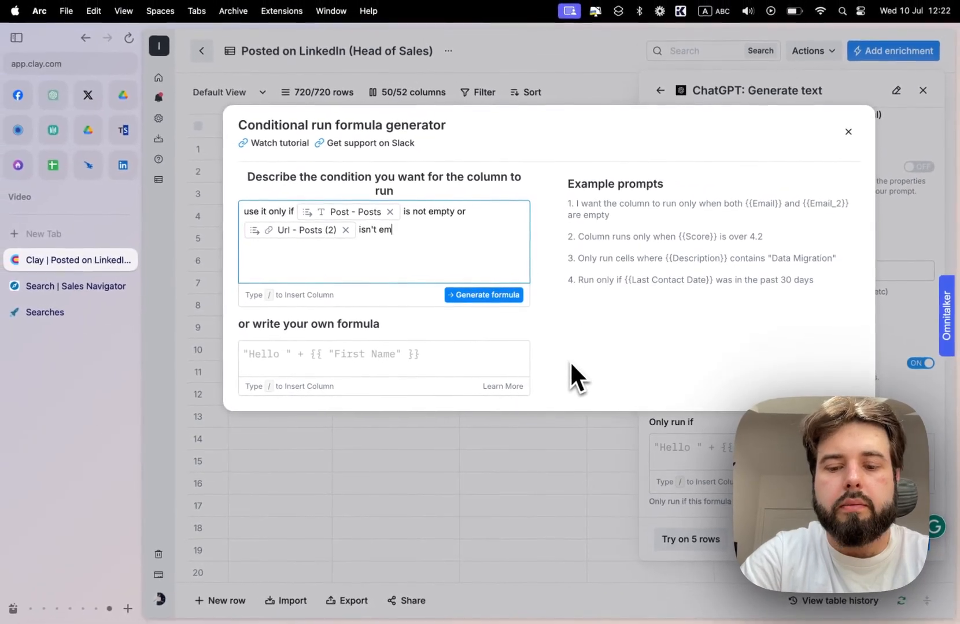
type("ty")
left_click(484, 295)
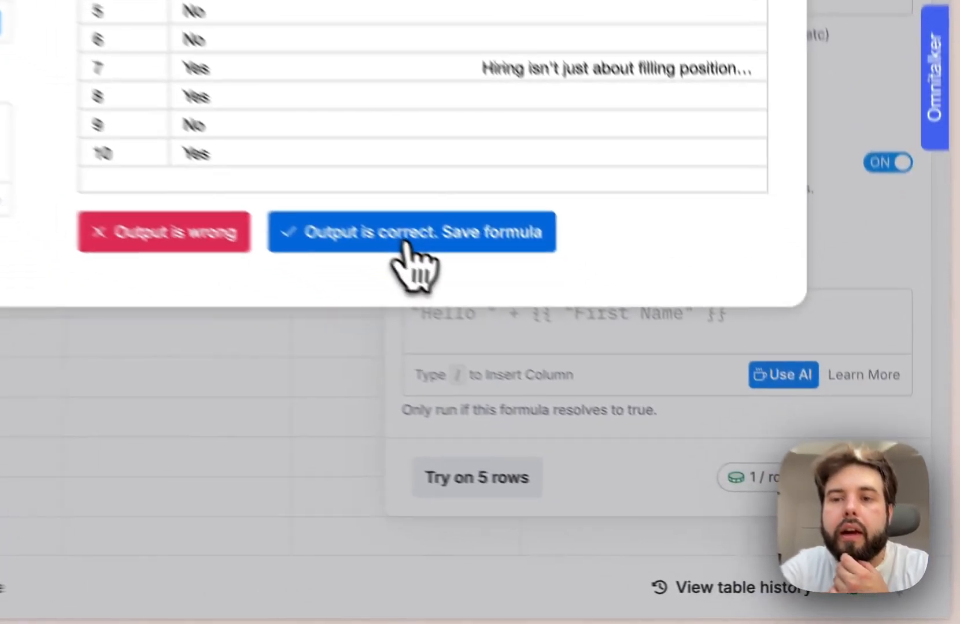
left_click(651, 405)
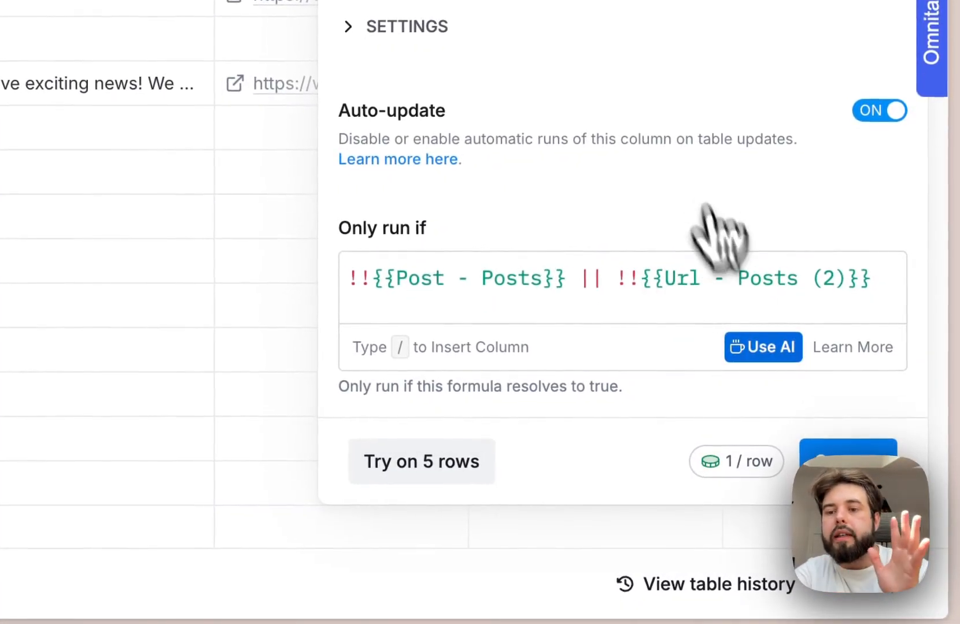
- Save the ChatGPT enrichment and run it on 10 rows, then check the row 3 result's cell details and close them
left_click(847, 453)
left_click(700, 353)
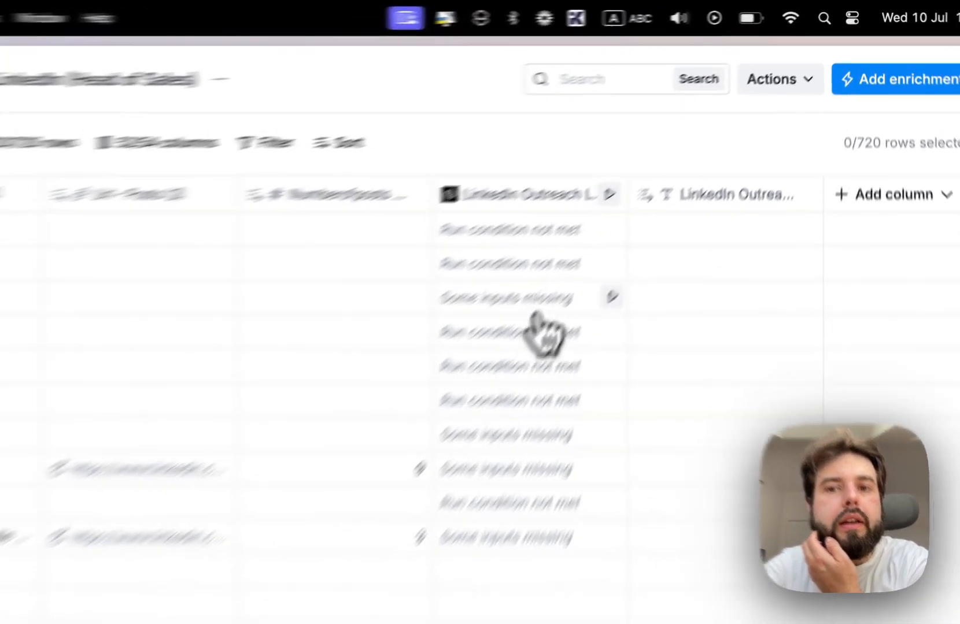
left_click(652, 193)
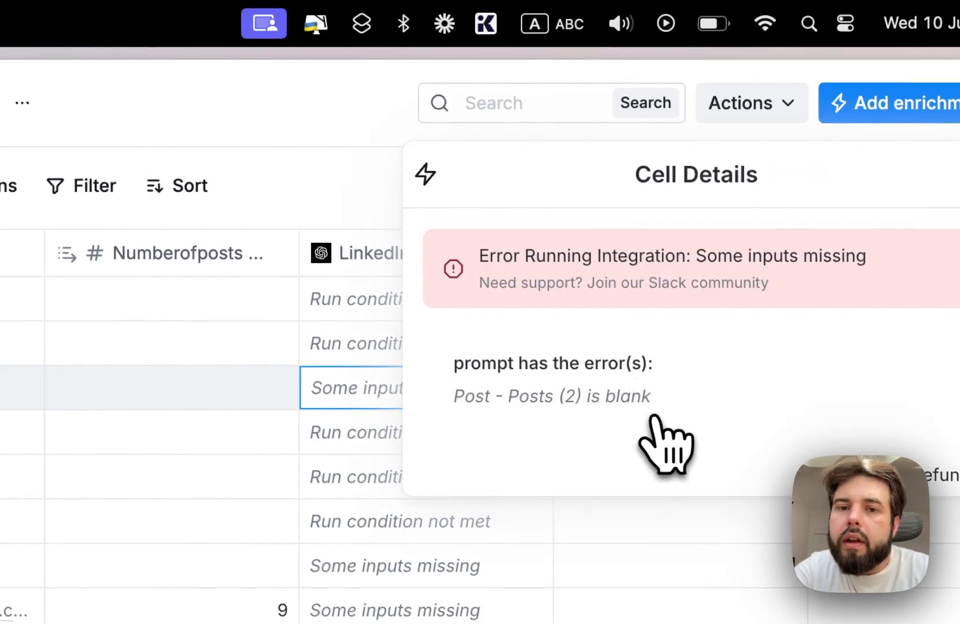
left_click(902, 171)
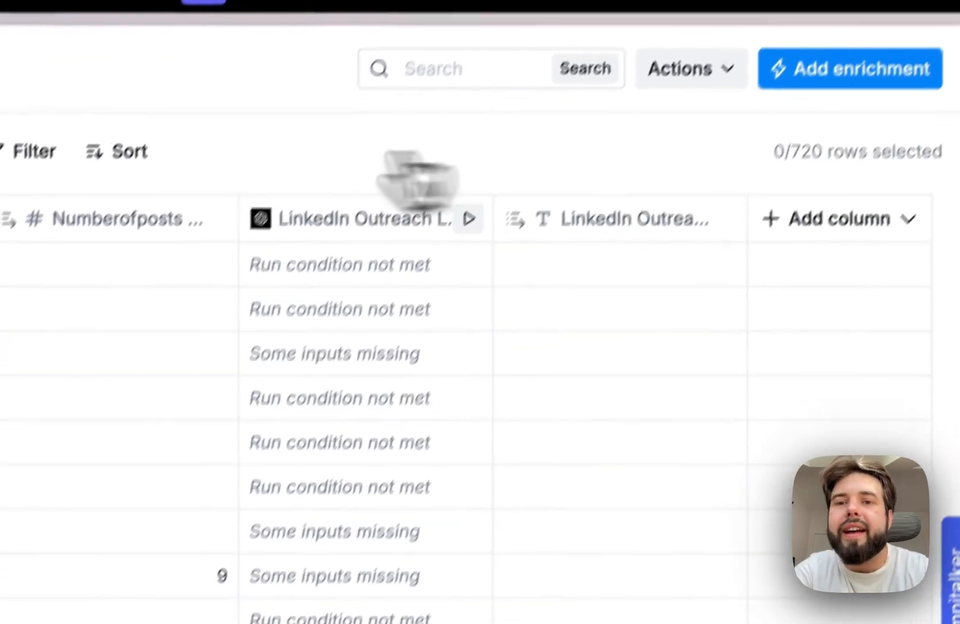
- Edit the LinkedIn Outreach Line column's prompt, clearing both post references and reinserting only Post - Posts under "Post:"
left_click(306, 219)
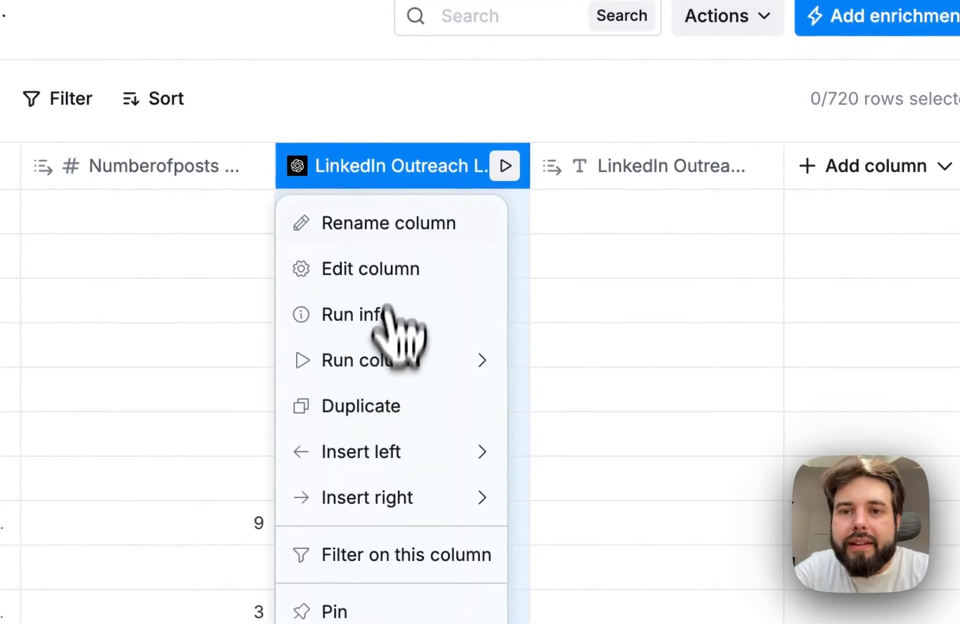
left_click(352, 277)
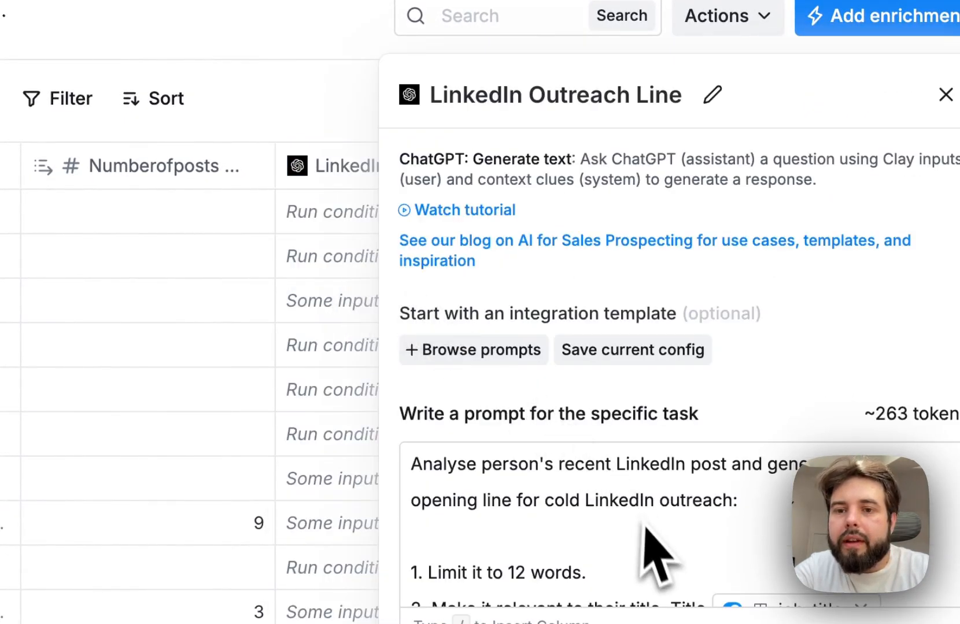
scroll(642, 568, "down", 3)
scroll(624, 557, "down", 2)
left_click(677, 503)
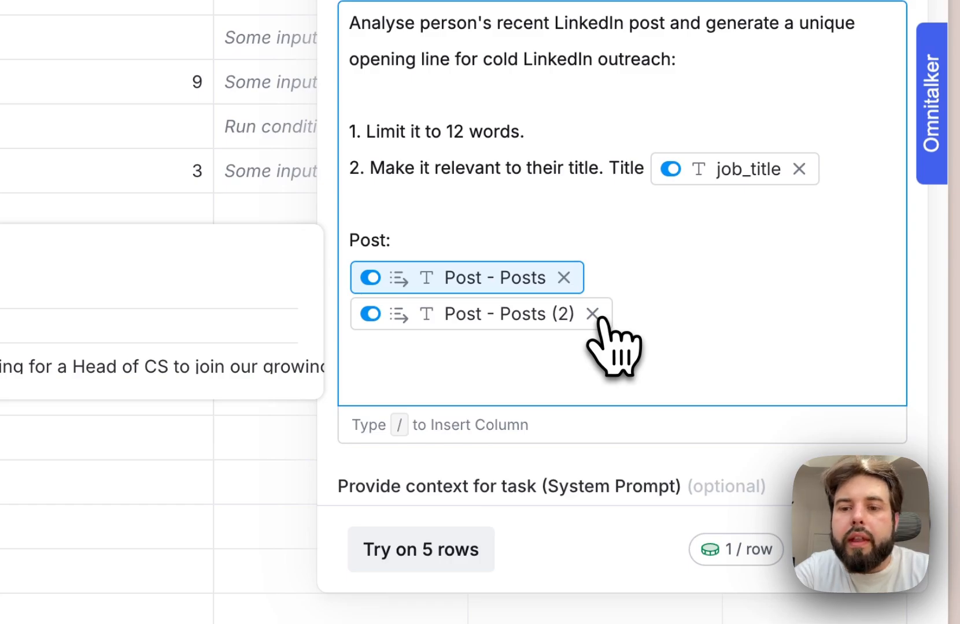
left_click(592, 314)
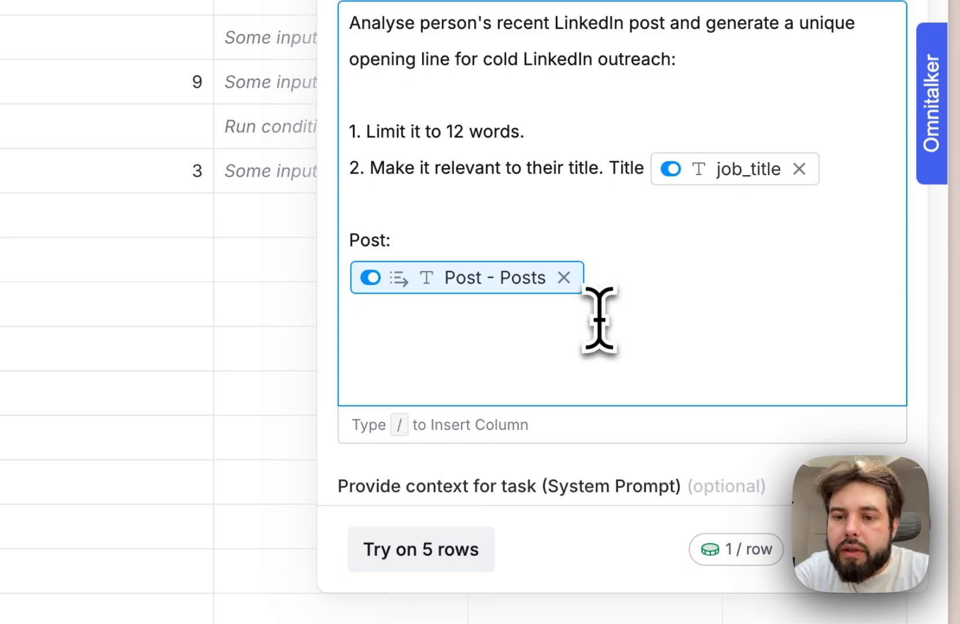
left_click(563, 278)
type("/post")
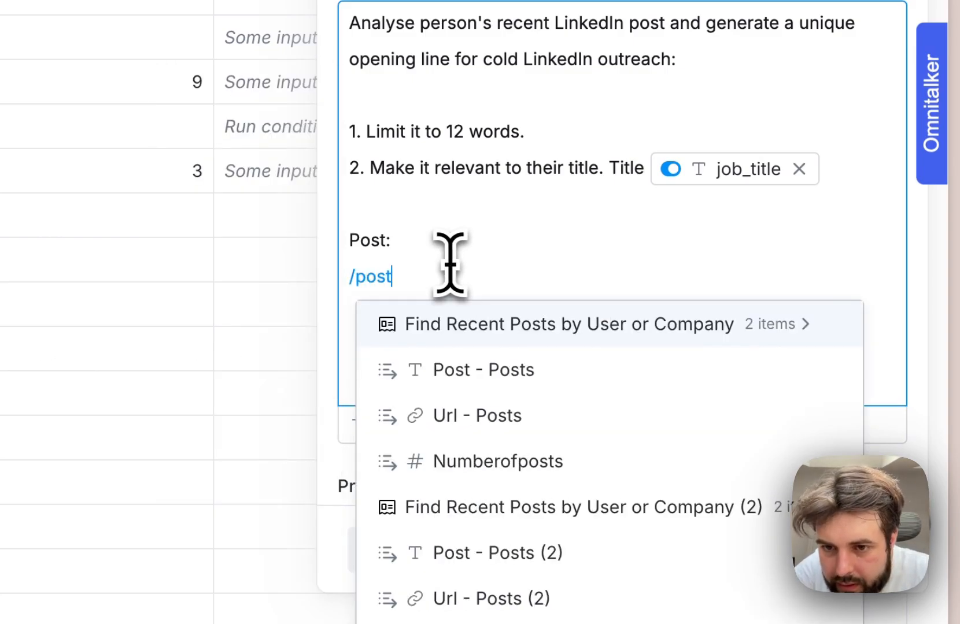
left_click(550, 371)
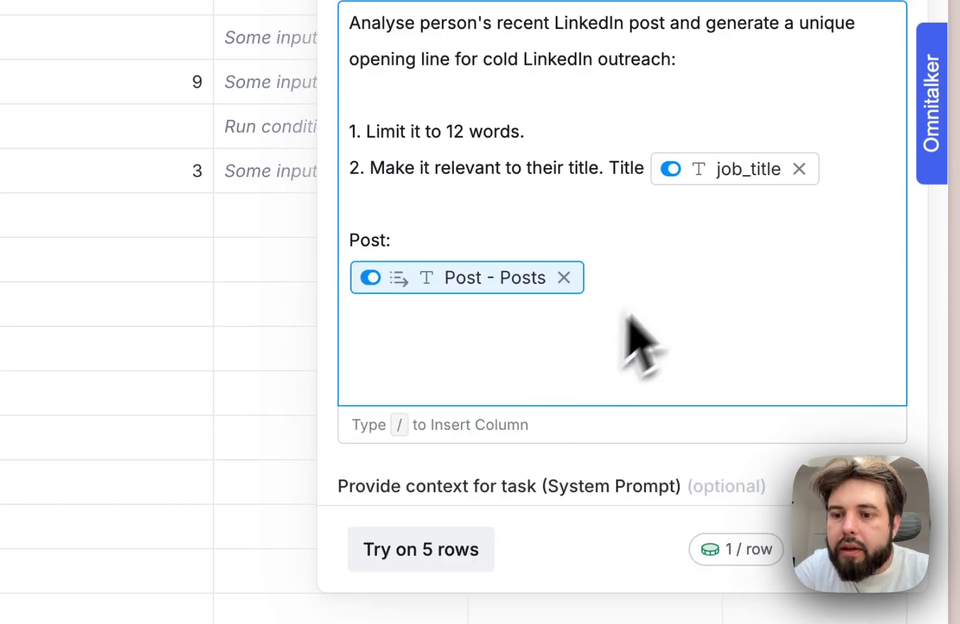
- Save the edited prompt and rerun the LinkedIn Outreach Line enrichment, then read row 3's full response
left_click(850, 549)
left_click(628, 362)
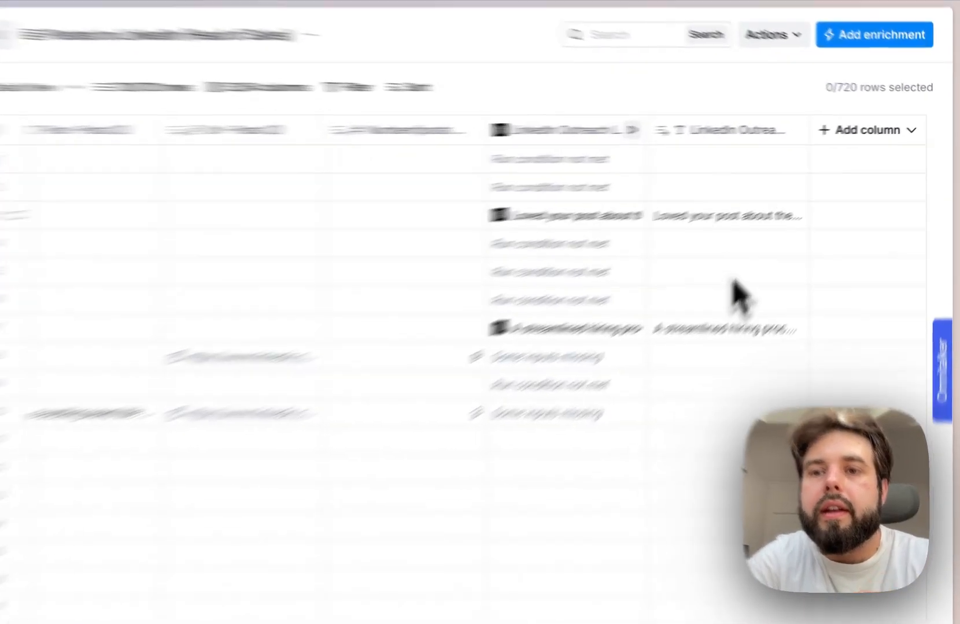
left_click(774, 197)
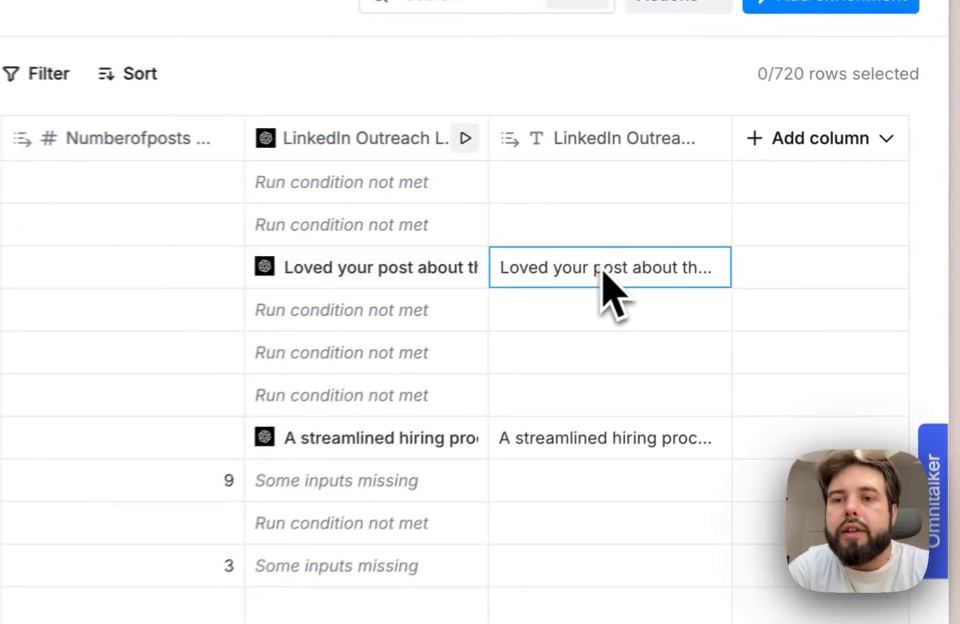
double_click(773, 196)
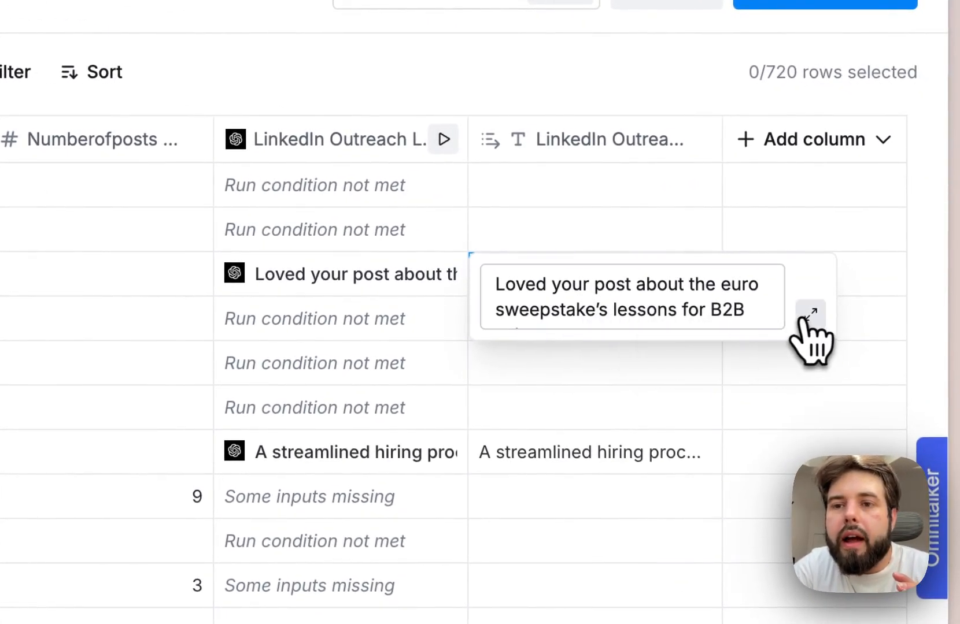
left_click(809, 315)
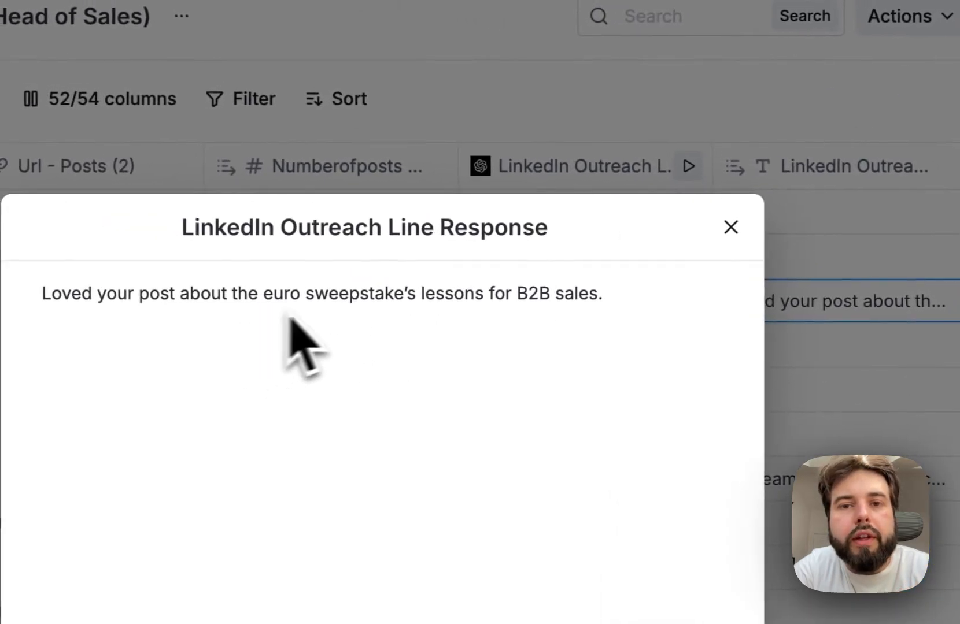
left_click(882, 301)
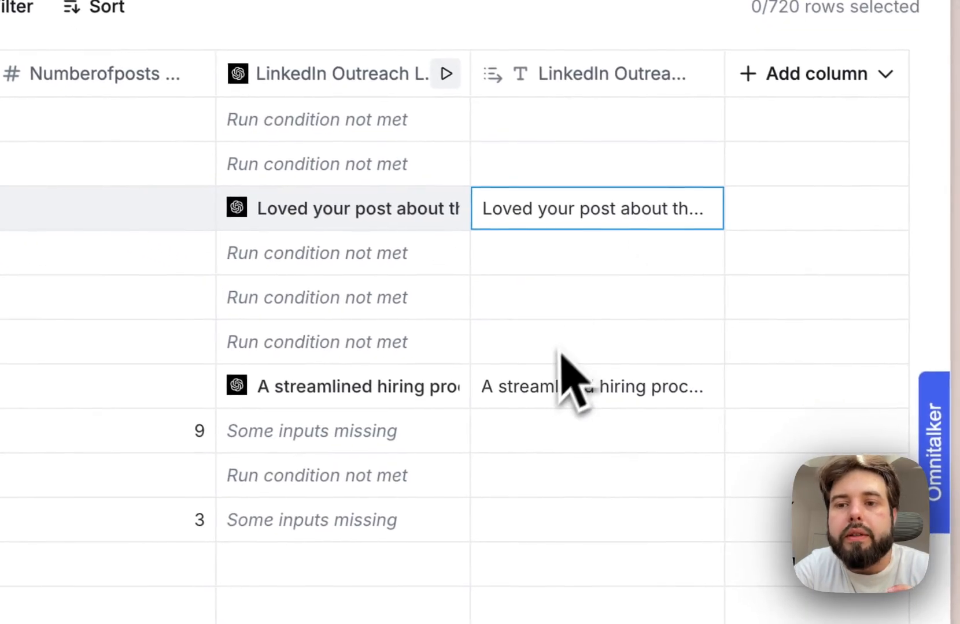
- Read the full LinkedIn outreach line response generated for row 7
double_click(788, 478)
left_click(810, 425)
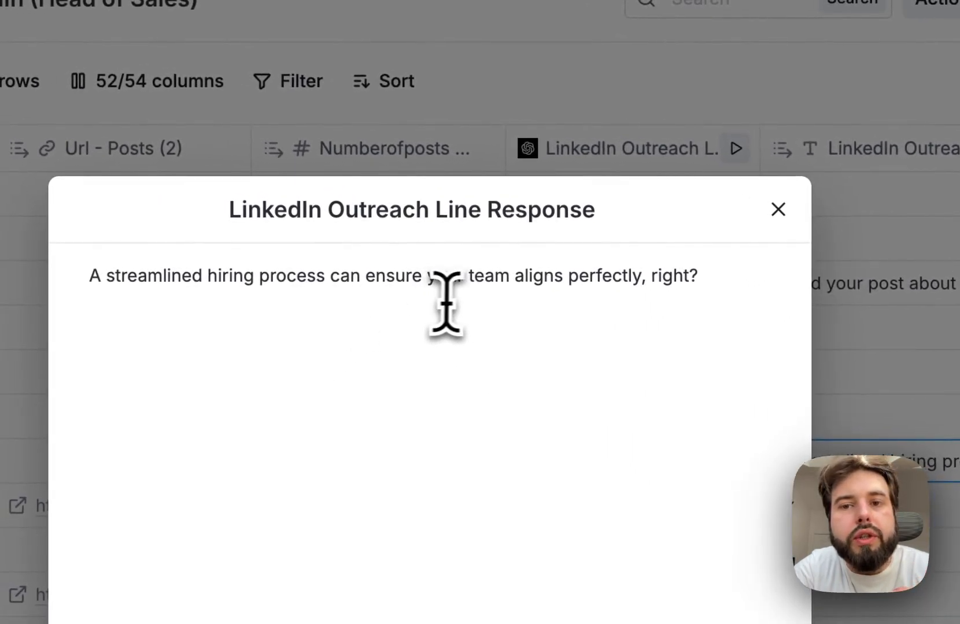
left_click_drag(704, 291, 90, 276)
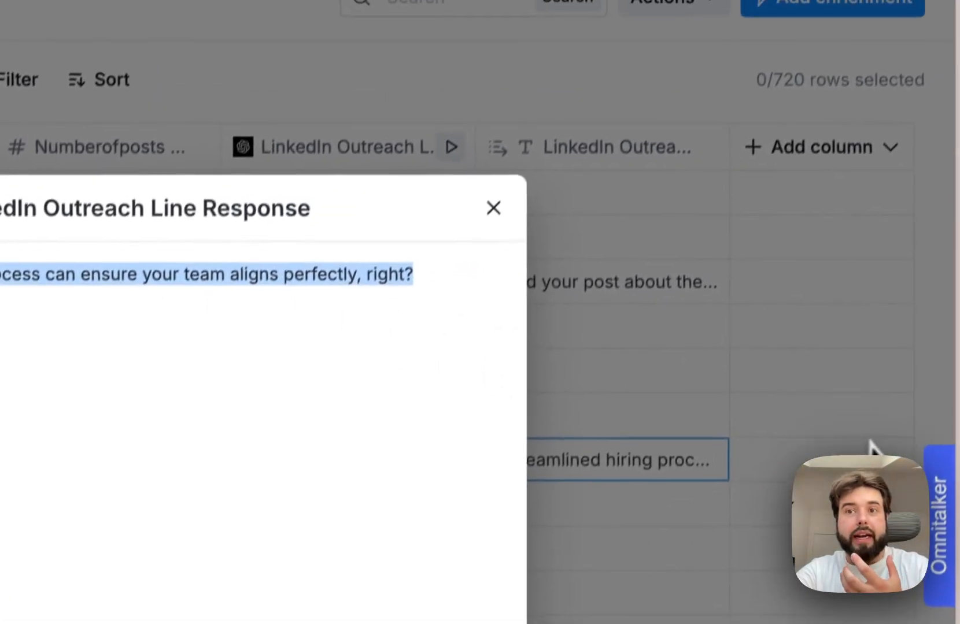
left_click(870, 443)
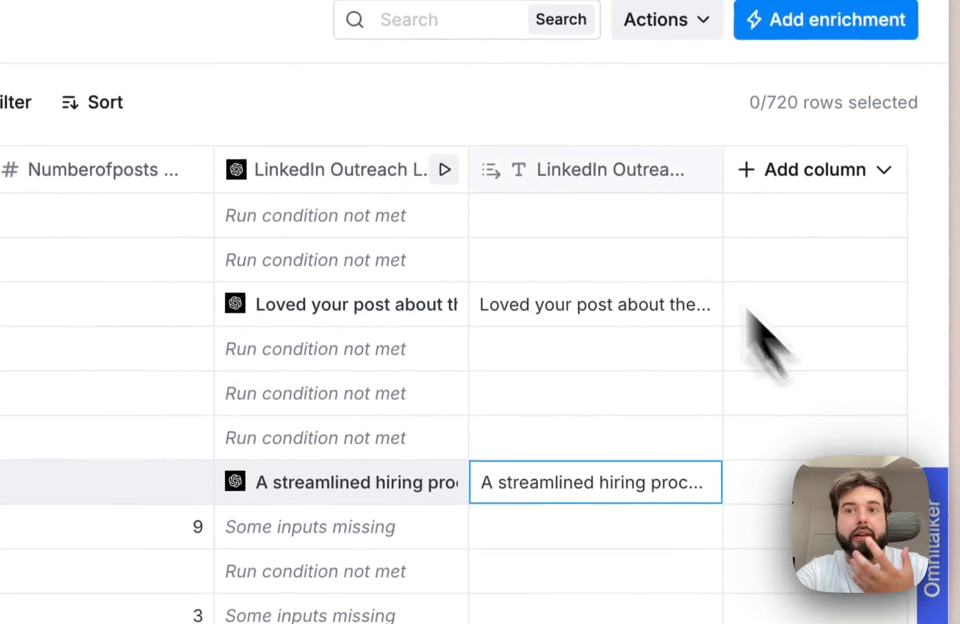
- Check the cell details of row 10's LinkedIn Outreach Line entry and close them
left_click(548, 144)
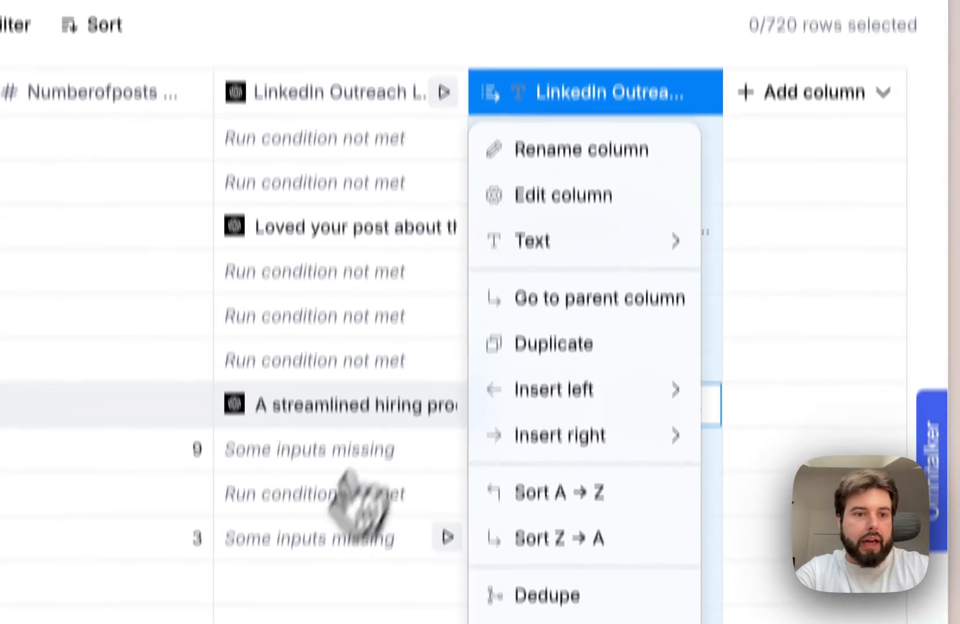
left_click(309, 615)
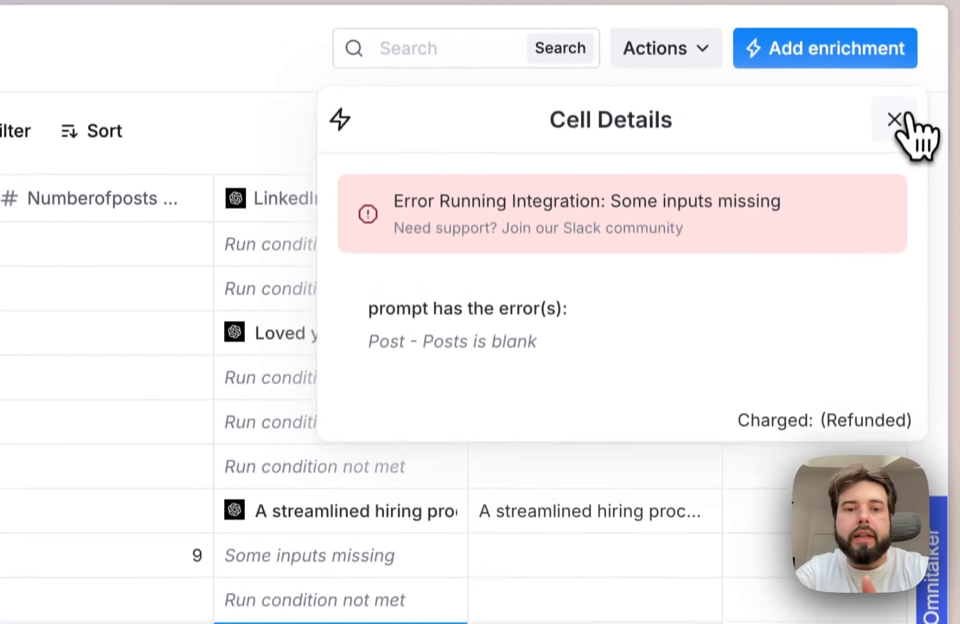
left_click(894, 2)
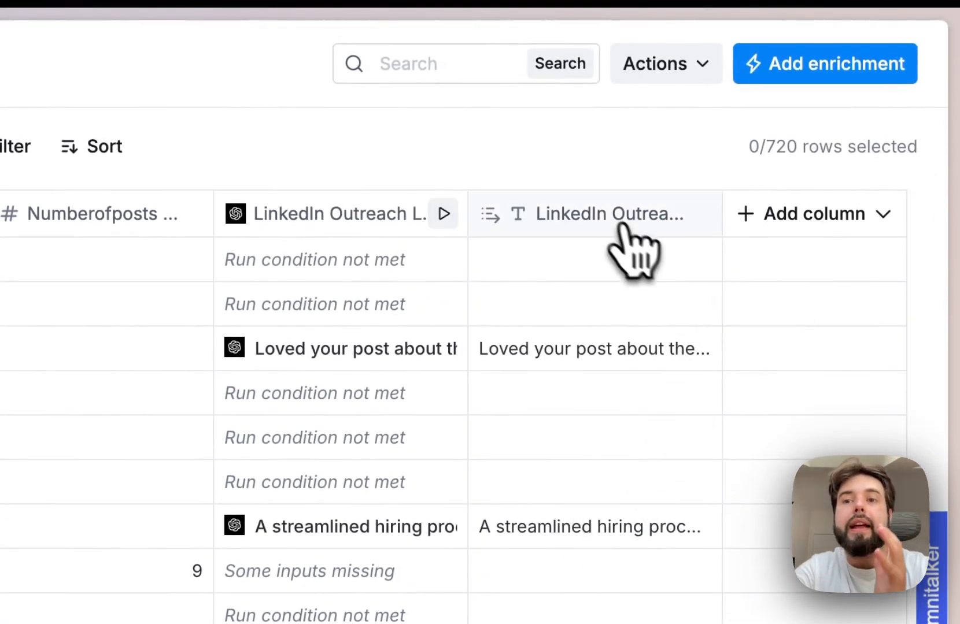
- Rename the LinkedIn Outreach Line response text column as Icebreaker
left_click(616, 229)
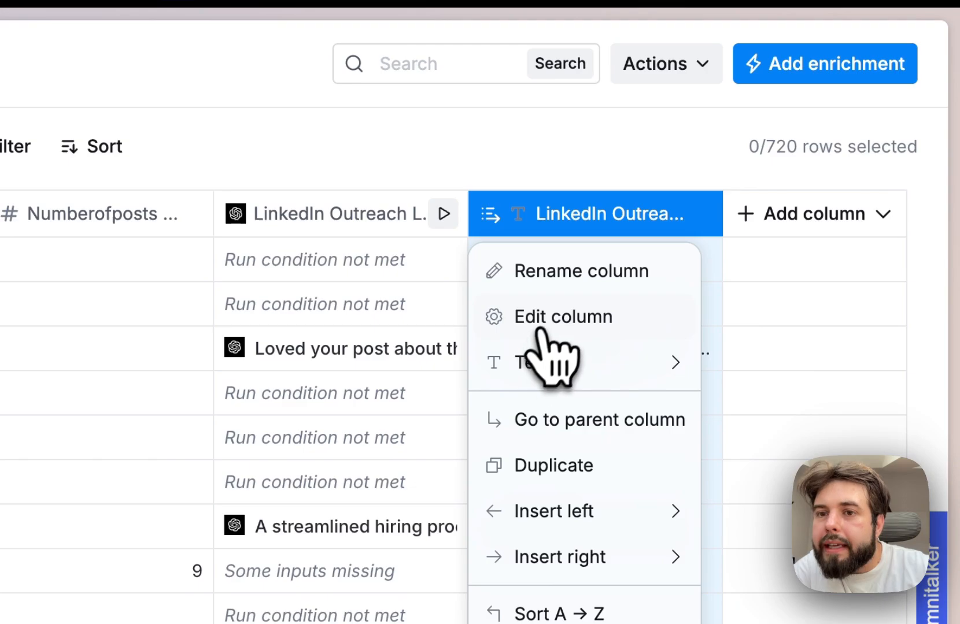
left_click(558, 278)
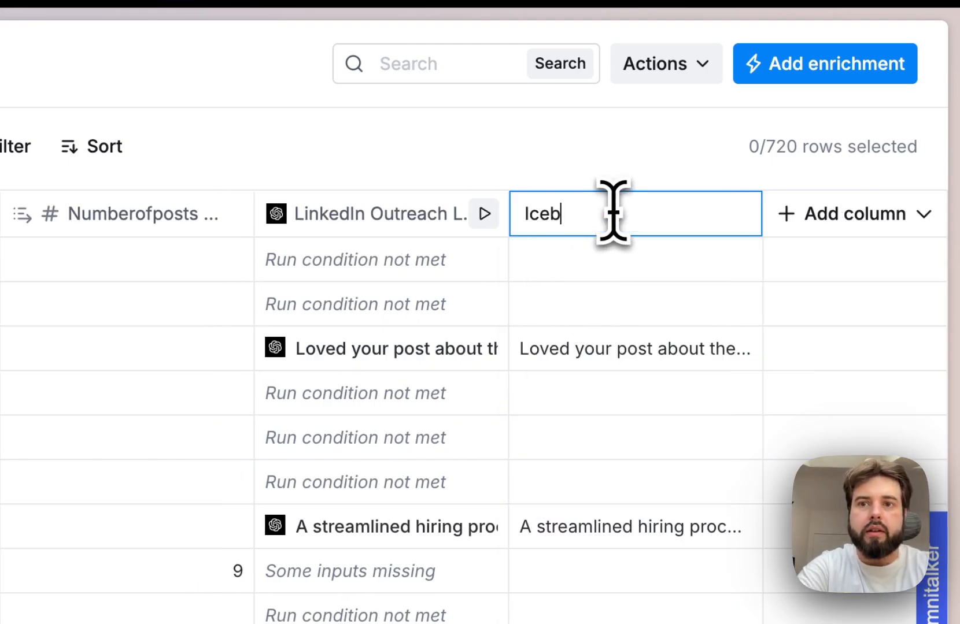
key("Return")
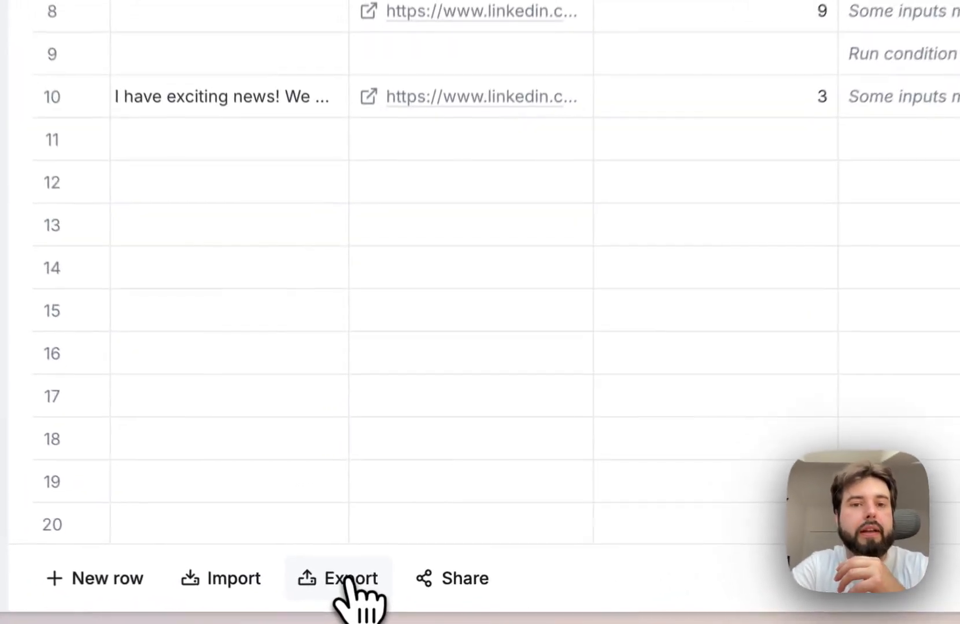
- Export the Posted on LinkedIn (Head of Sales) table as a CSV download and close the export dialogs
left_click(353, 600)
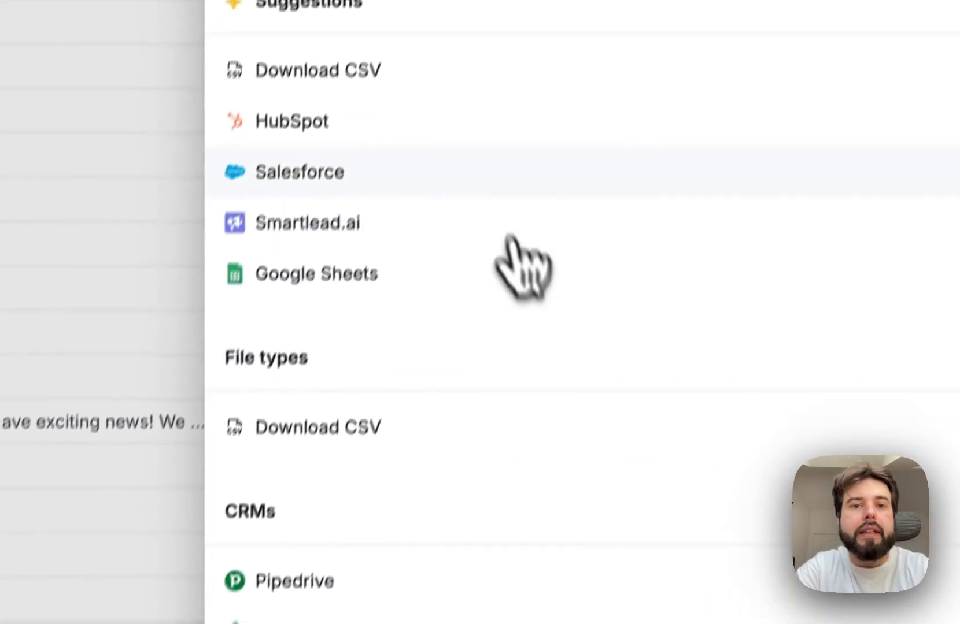
left_click(393, 76)
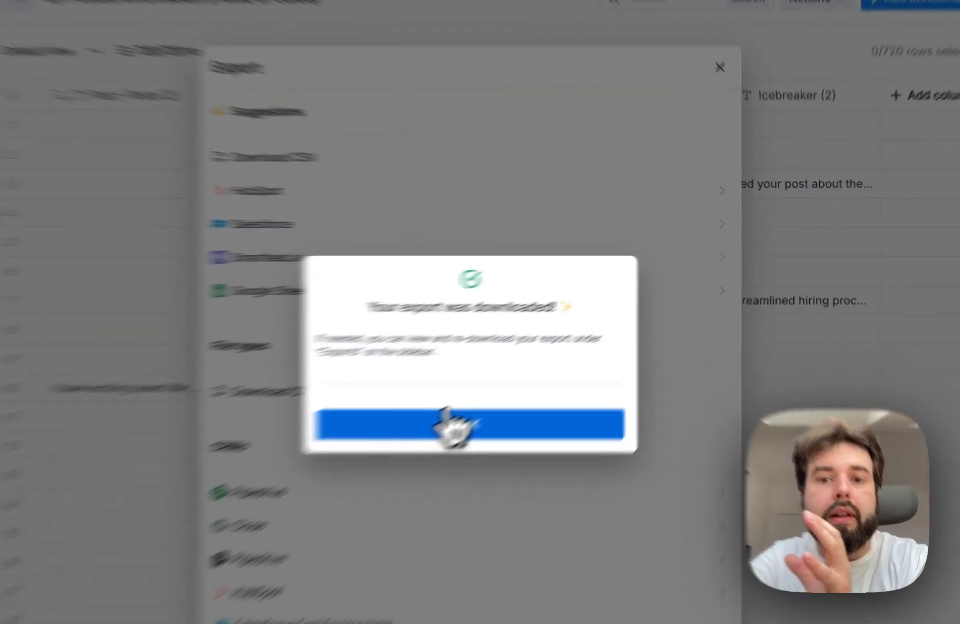
left_click(531, 373)
left_click(554, 161)
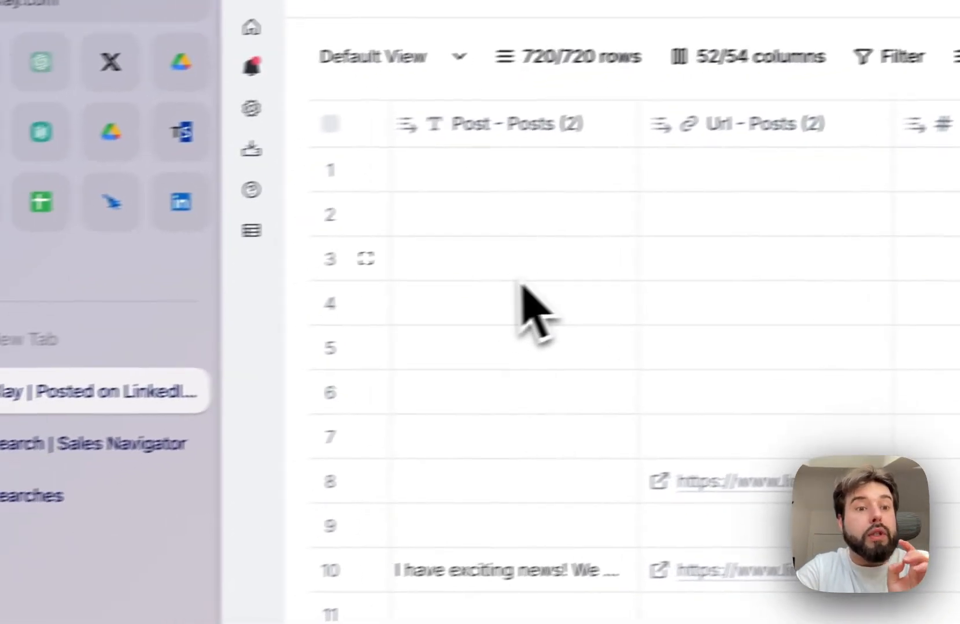
- Switch to Expandi and create a new placeholder in the network's Placeholders section, then close the dialog
left_click(109, 386)
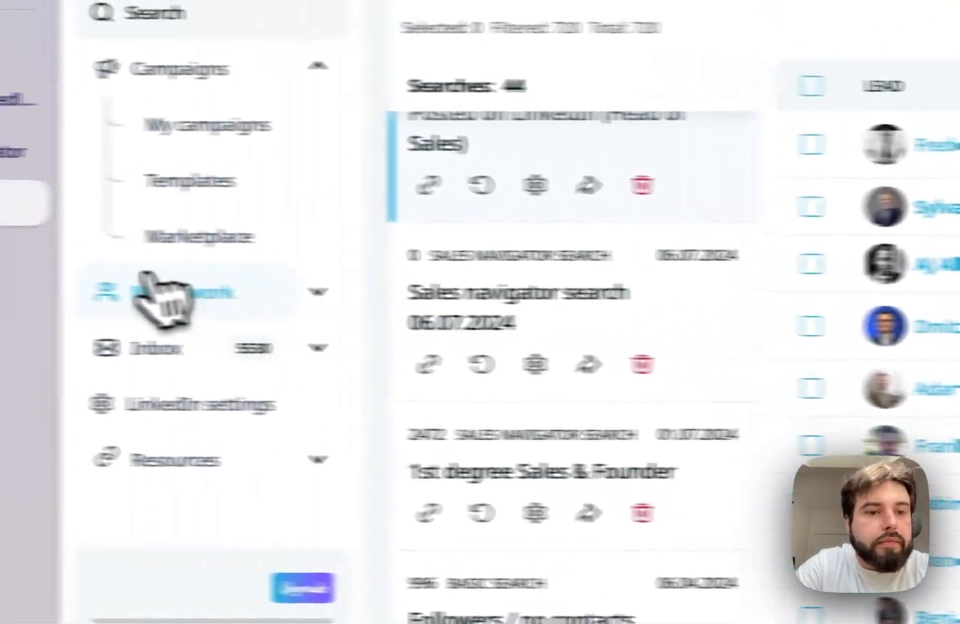
left_click(306, 295)
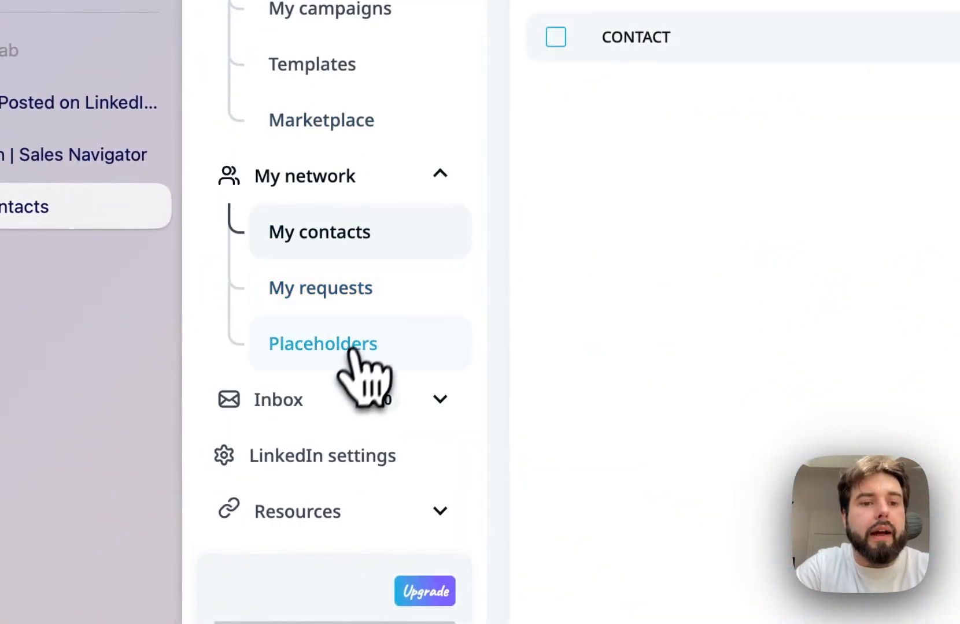
left_click(353, 348)
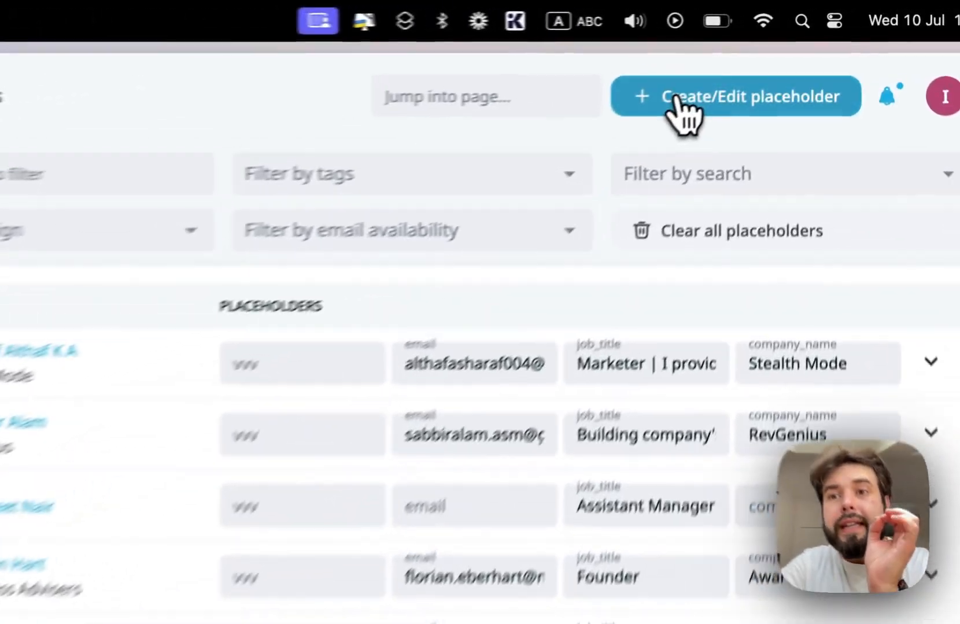
left_click(773, 56)
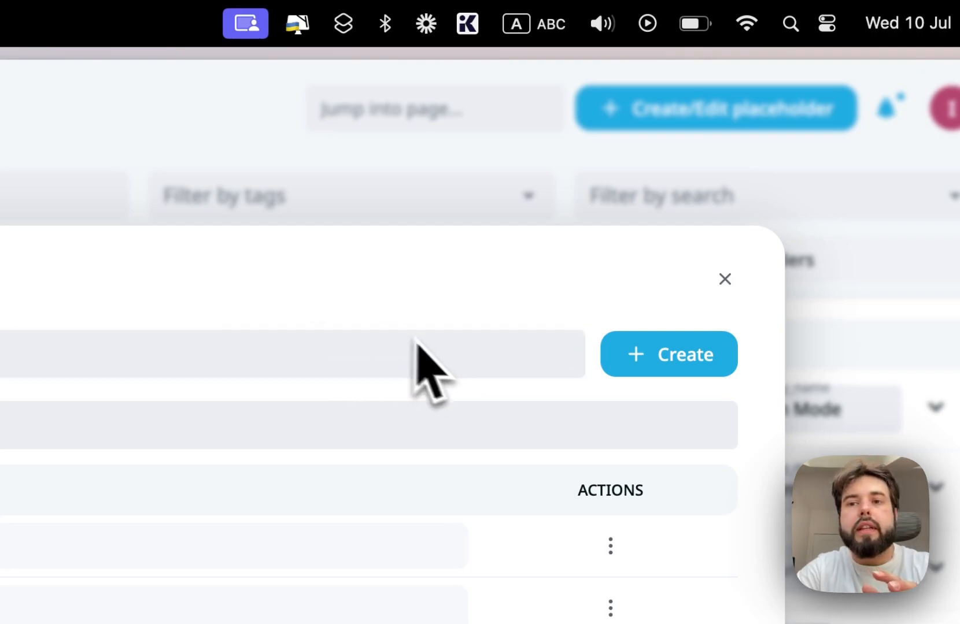
left_click(672, 356)
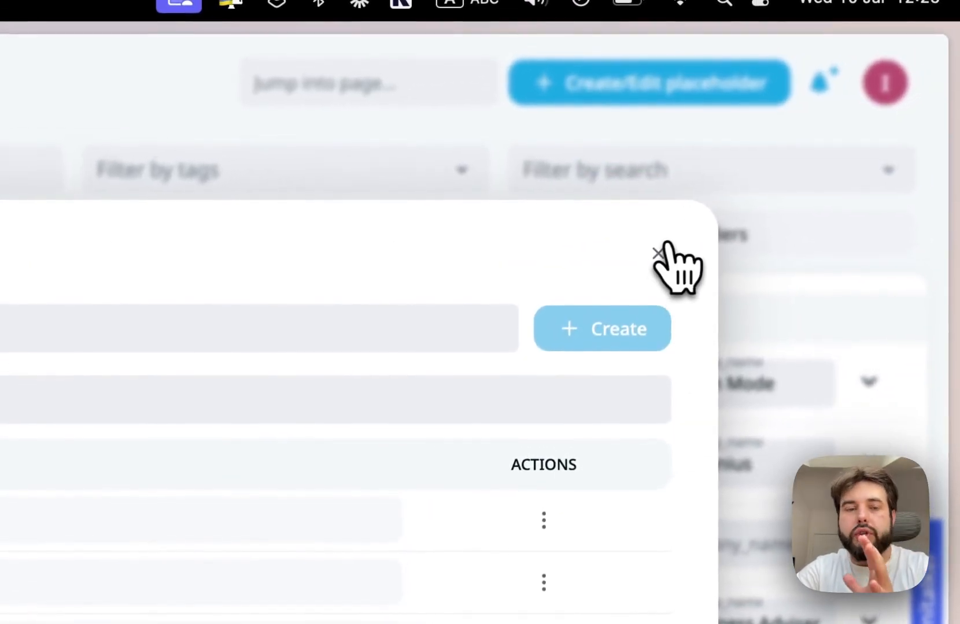
left_click(798, 45)
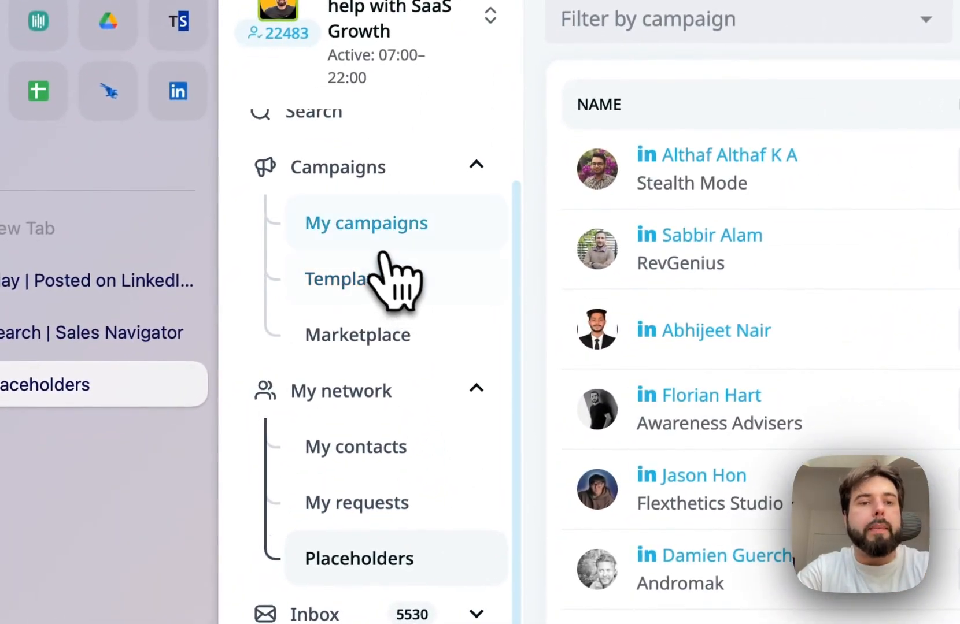
- Add a new campaign without a template, choosing the Connector type and creating it as a blank campaign
left_click(383, 234)
left_click(673, 108)
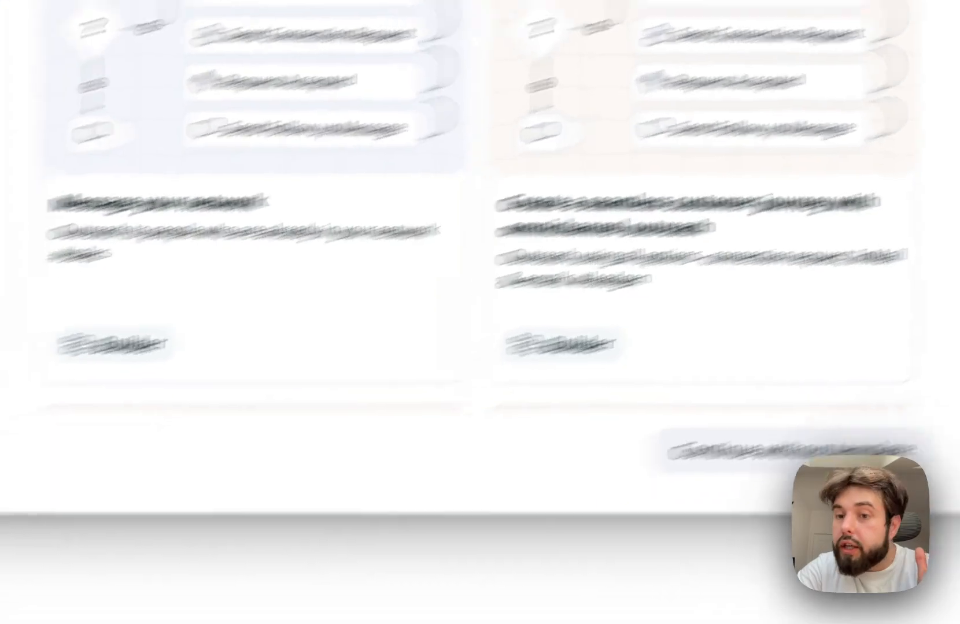
scroll(723, 208, "down", 3)
scroll(691, 139, "up", 2)
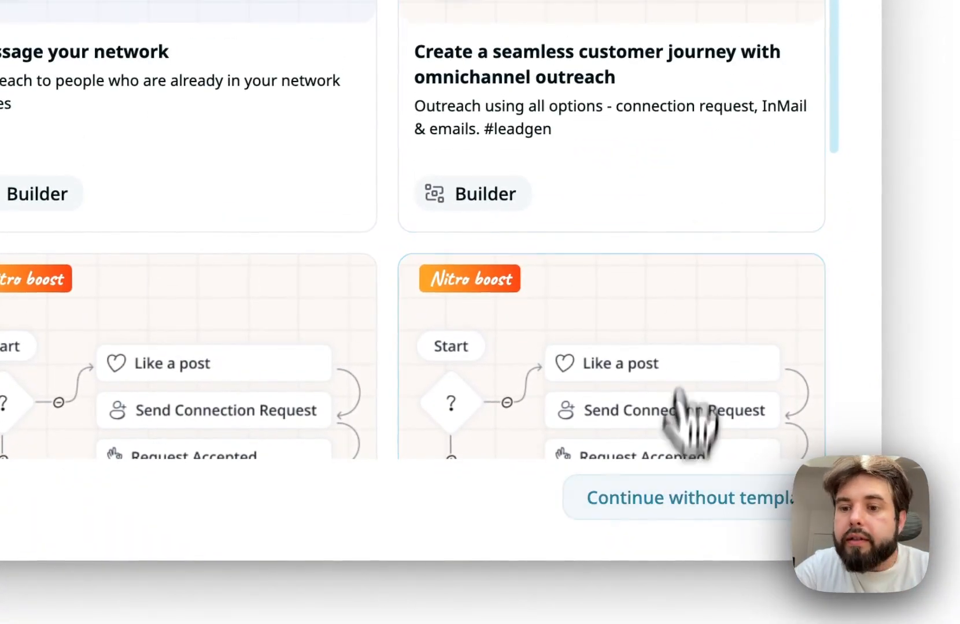
left_click(936, 422)
scroll(591, 357, "up", 3)
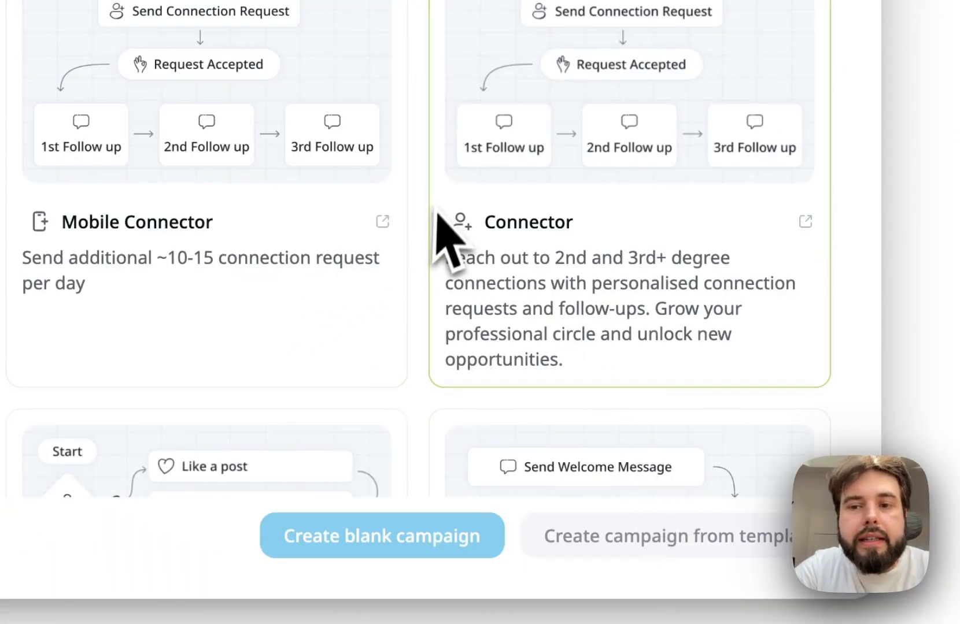
left_click(606, 234)
left_click(429, 549)
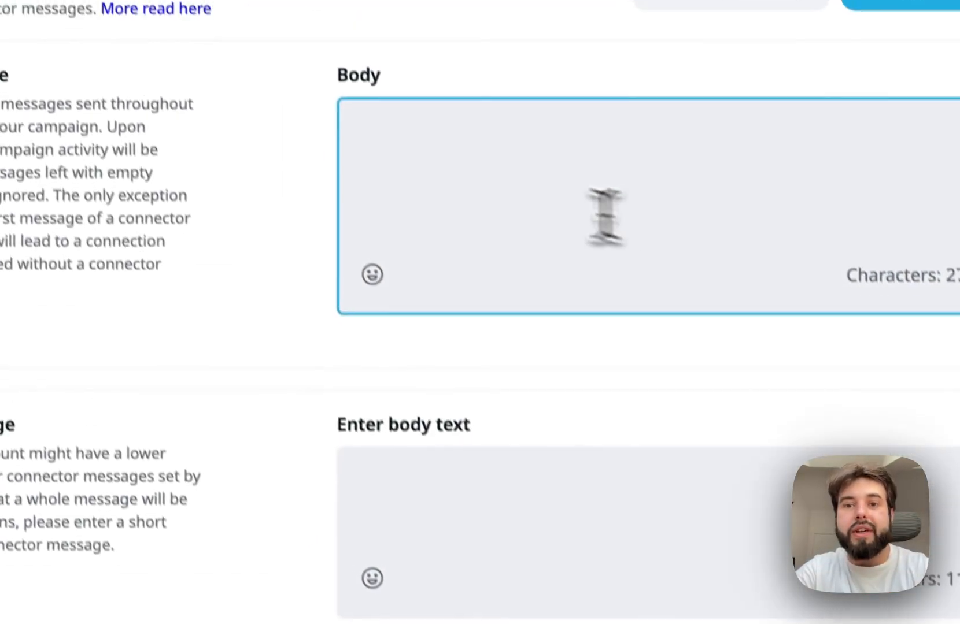
- Start the connector message body with the greeting "Heyo {first_name}!", inserting the first-name placeholder
left_click(496, 220)
type("Heyo")
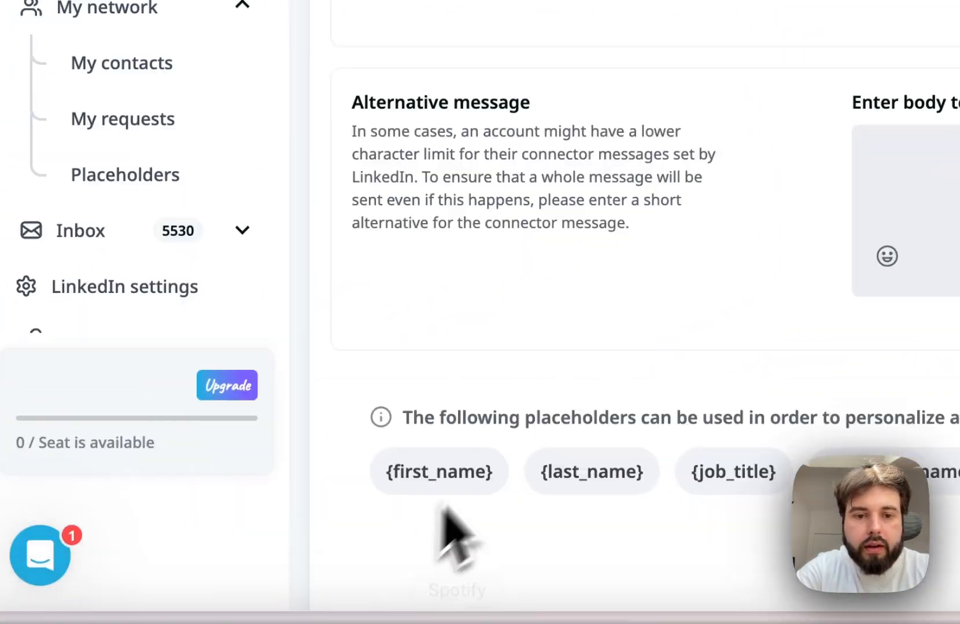
left_click(459, 483)
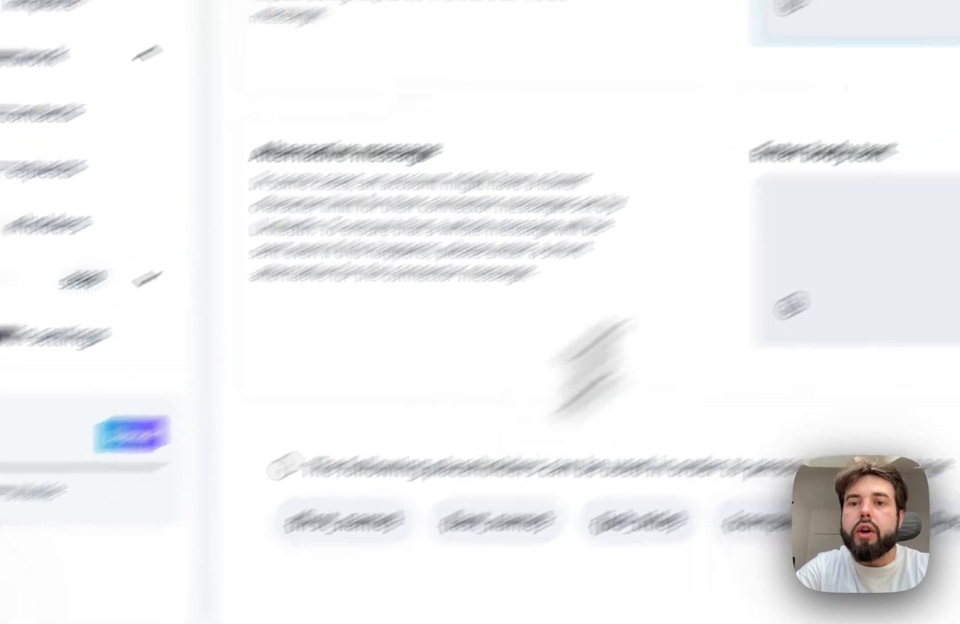
type("!")
key("Return")
key("Return")
- Add the line "Saw you on my Li feed recently." below the greeting in the connector message
type("S")
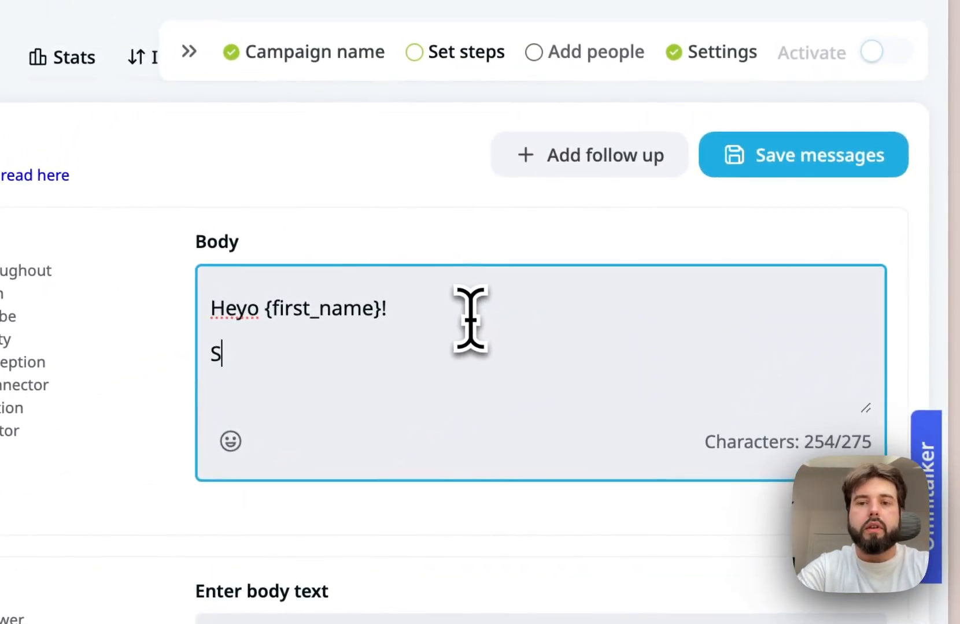
type("aw your")
key("BackSpace")
key("BackSpace")
key("BackSpace")
key("BackSpace")
key("BackSpace")
key("BackSpace")
key("BackSpace")
key("BackSpace")
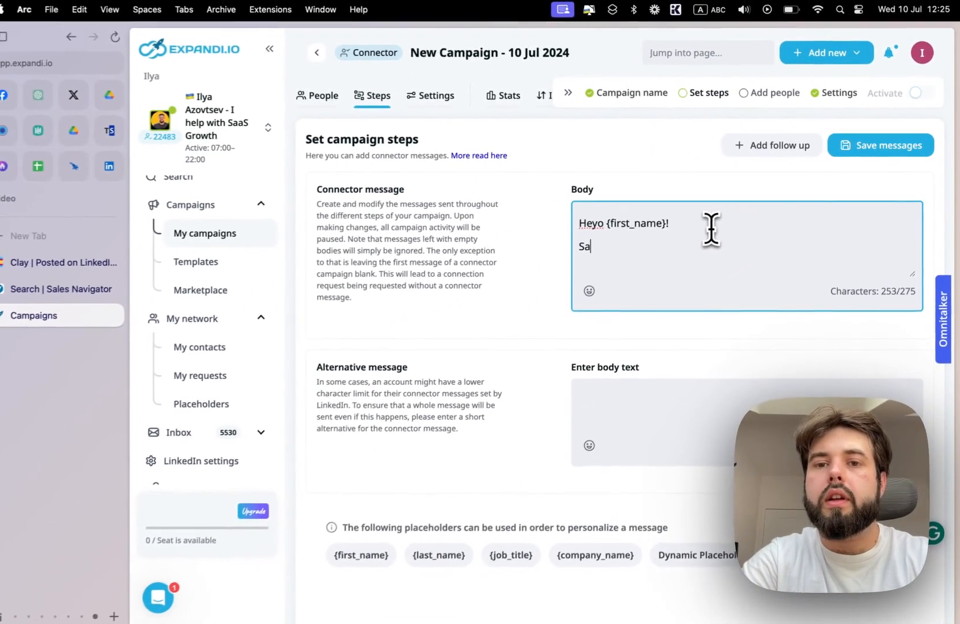
type("Che")
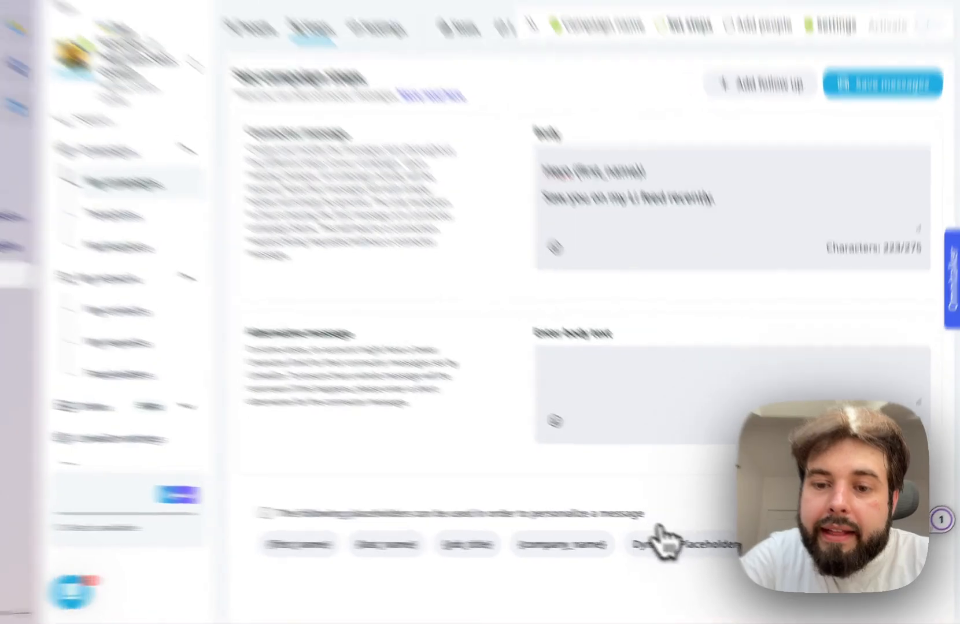
- Open the dynamic placeholder setup for the connector message and select Icebreaker as its placeholder
left_click(682, 548)
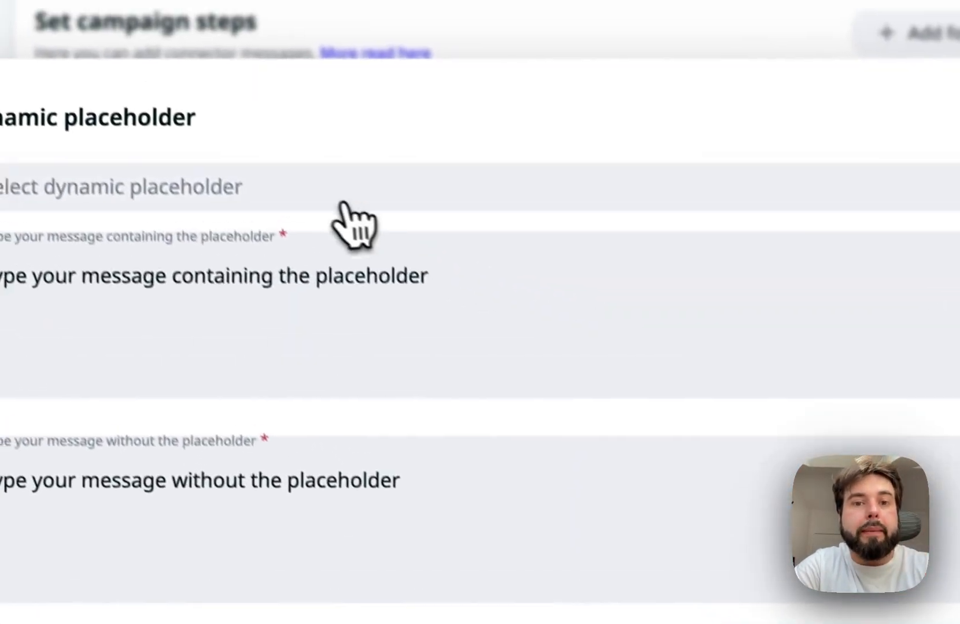
left_click(344, 202)
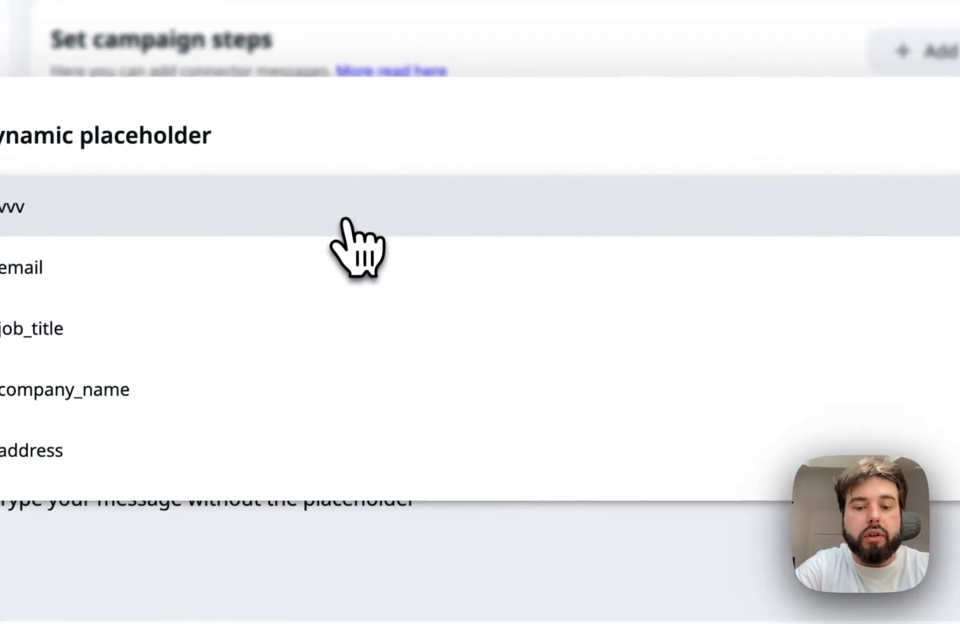
scroll(254, 393, "down", 5)
scroll(254, 411, "down", 7)
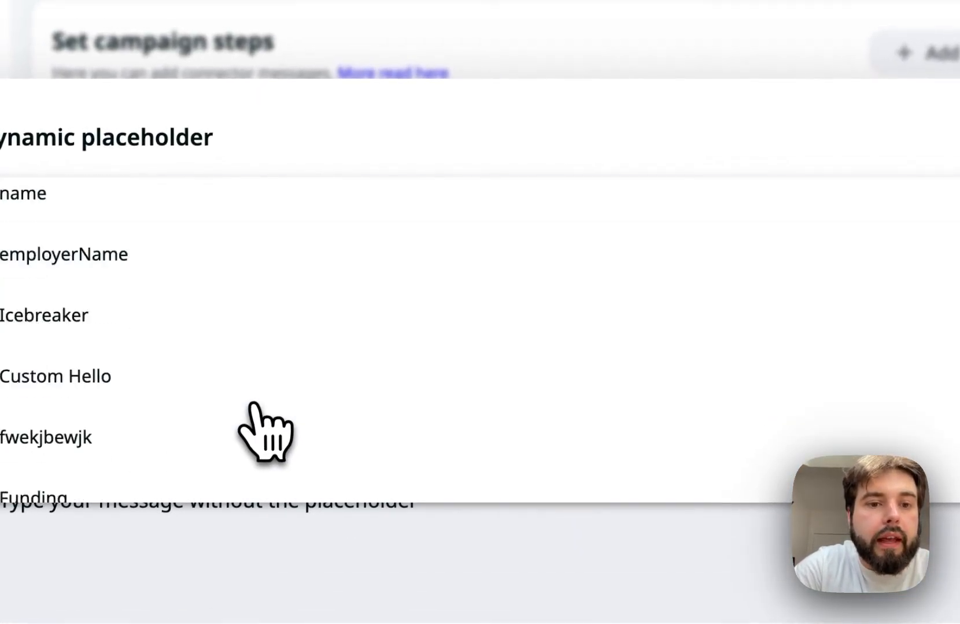
scroll(254, 413, "up", 3)
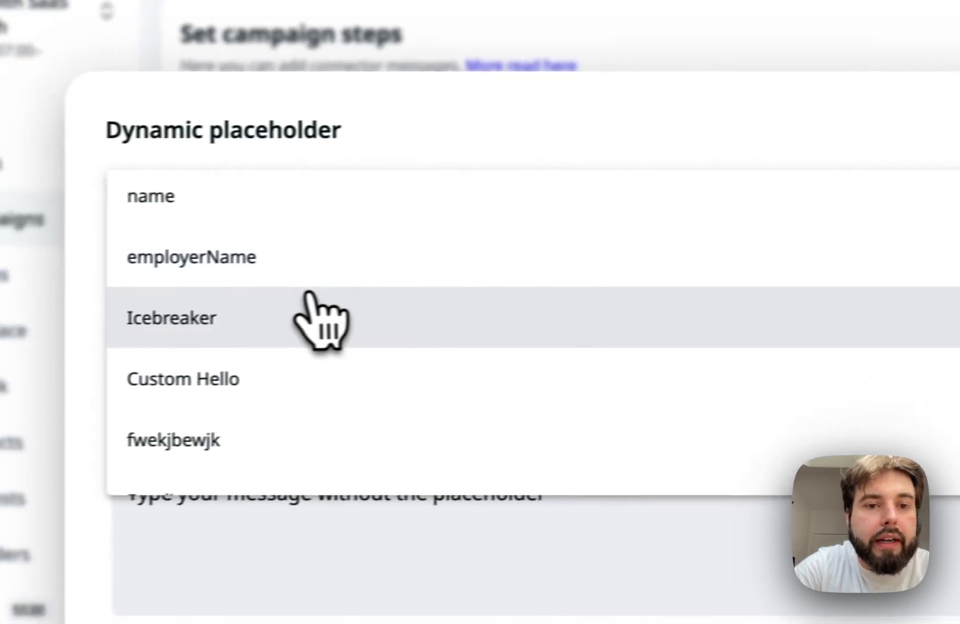
left_click(321, 321)
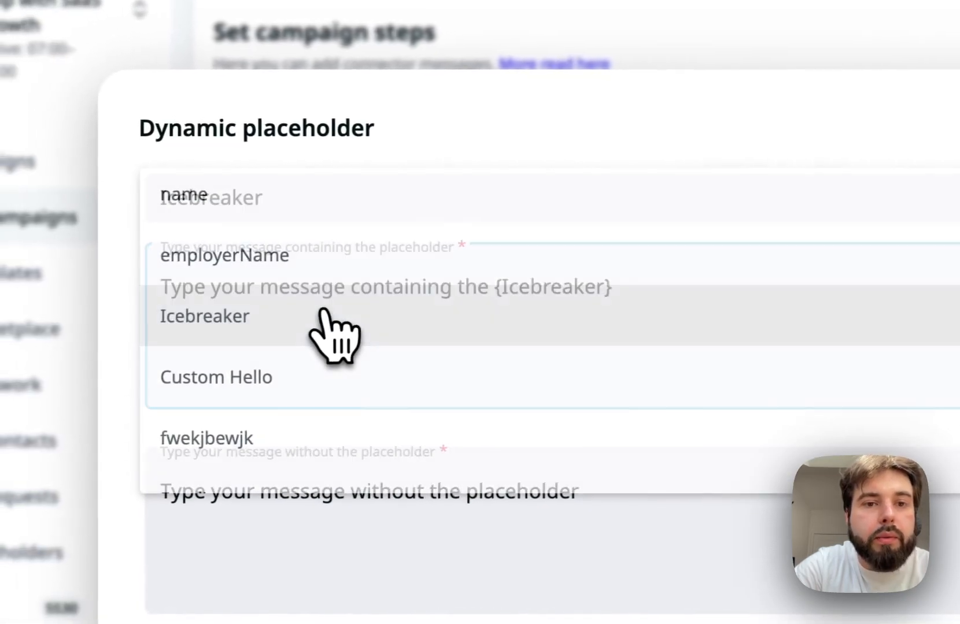
- Reduce the message containing the placeholder to just {Icebreaker}, and check a generated opener in Clay's Icebreaker (2) column
left_click_drag(476, 306, 5, 303)
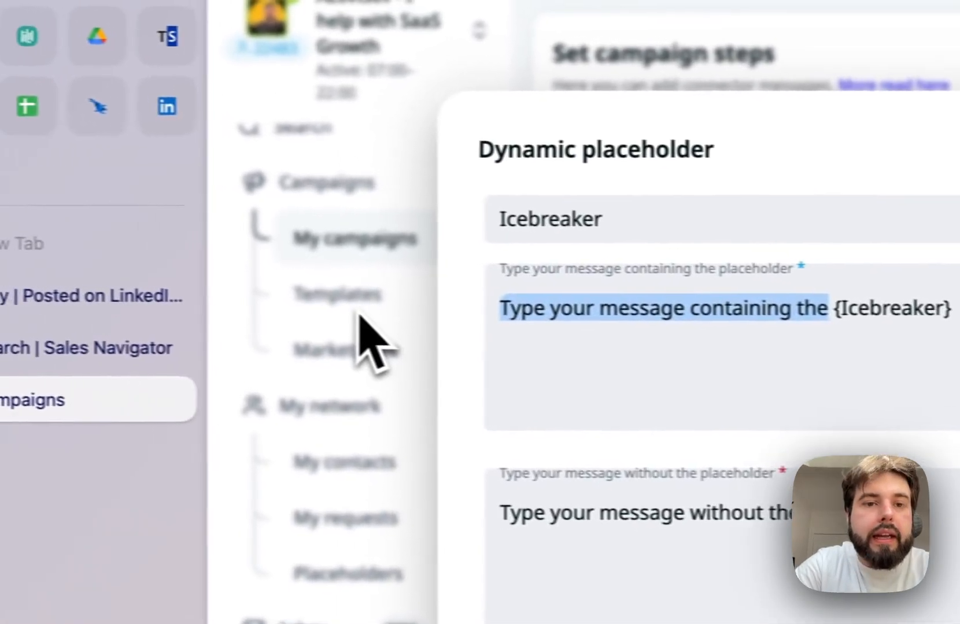
key("BackSpace")
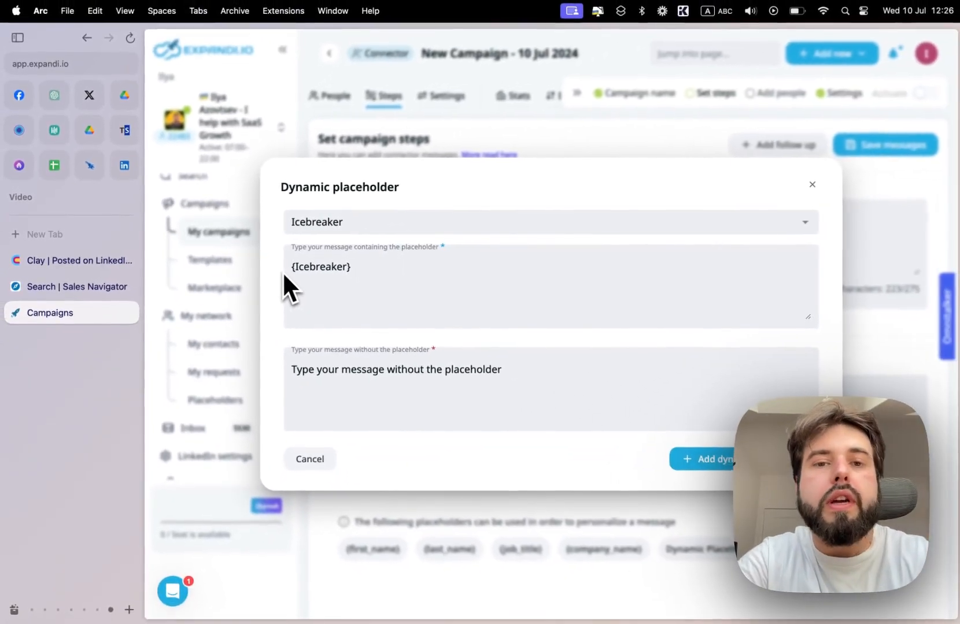
key("ctrl+Tab")
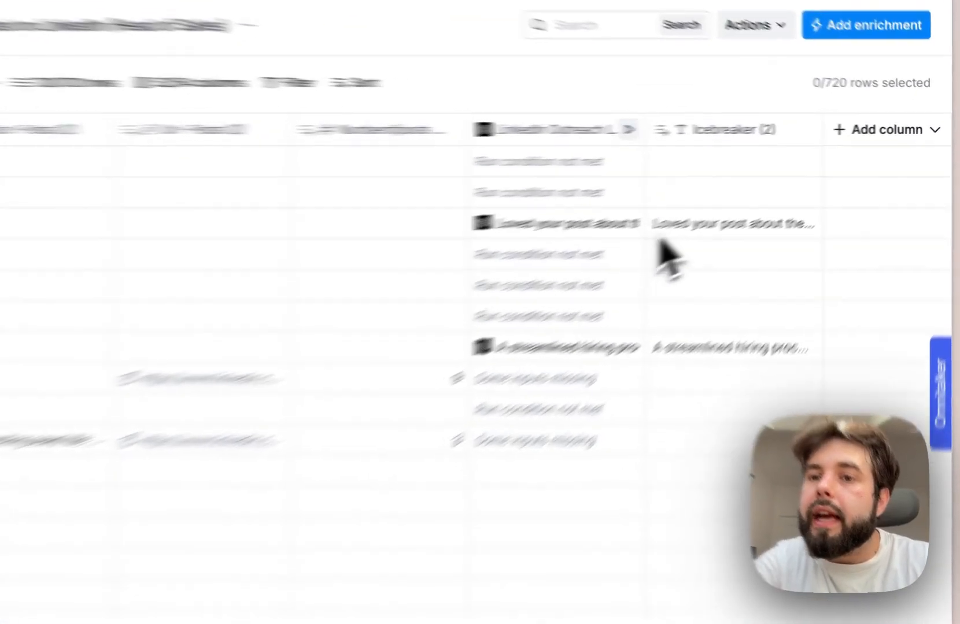
left_click(778, 191)
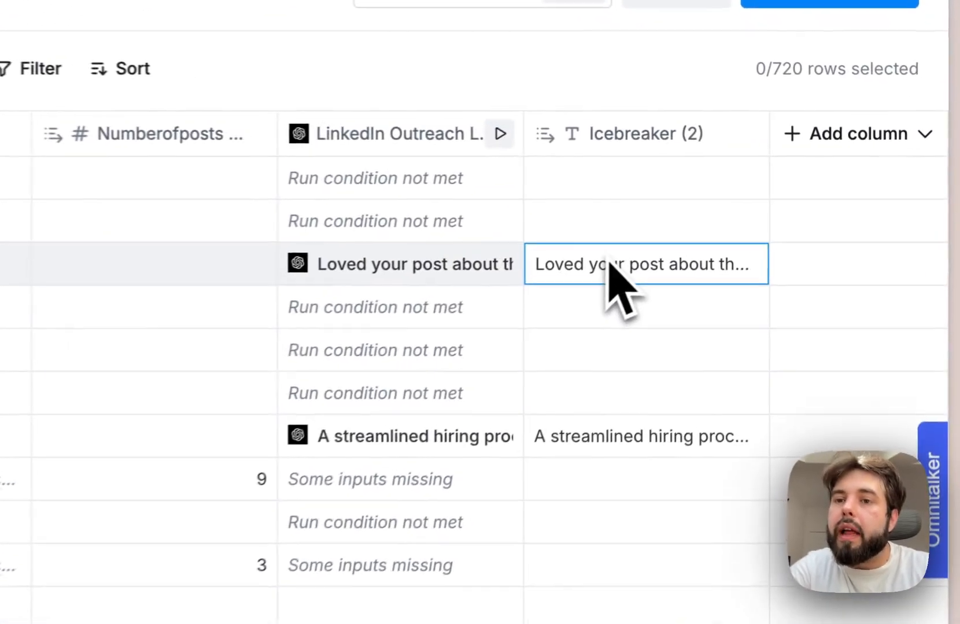
left_click(613, 284)
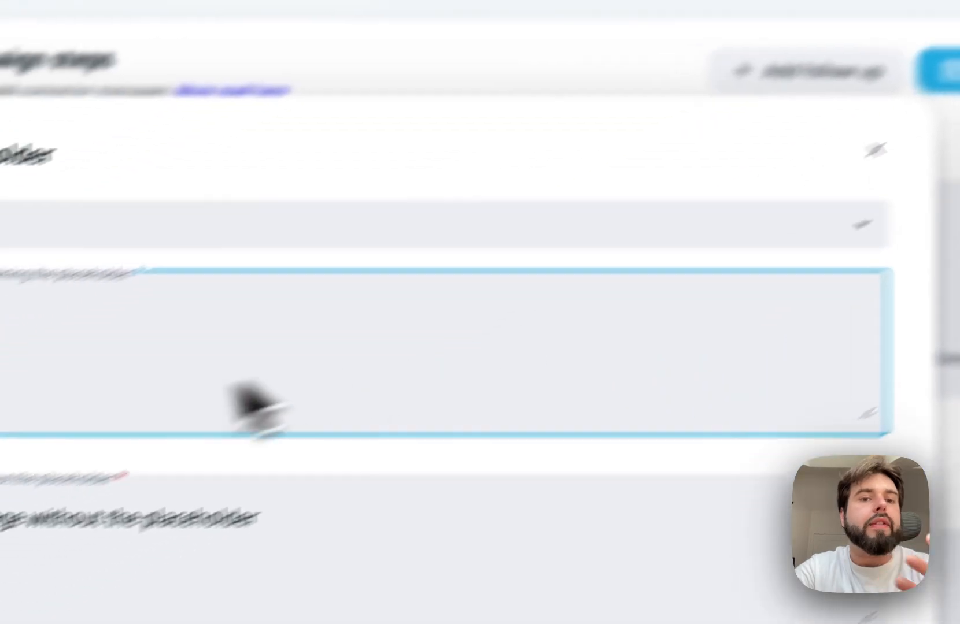
- Replace the message without the placeholder with "Nice profile!" and add the dynamic placeholder to the connector message
triple_click(215, 518)
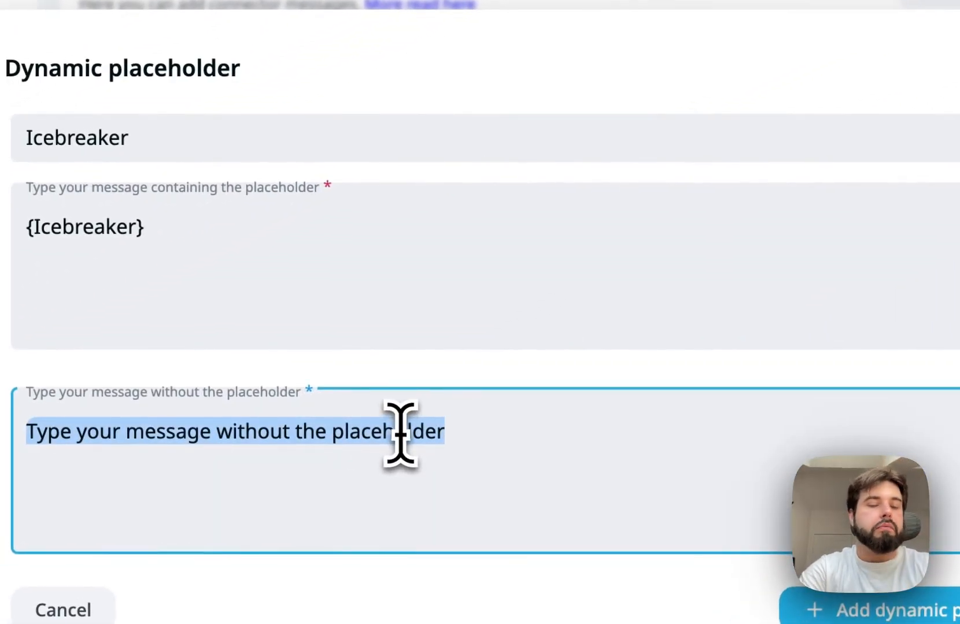
type("Nice profile!")
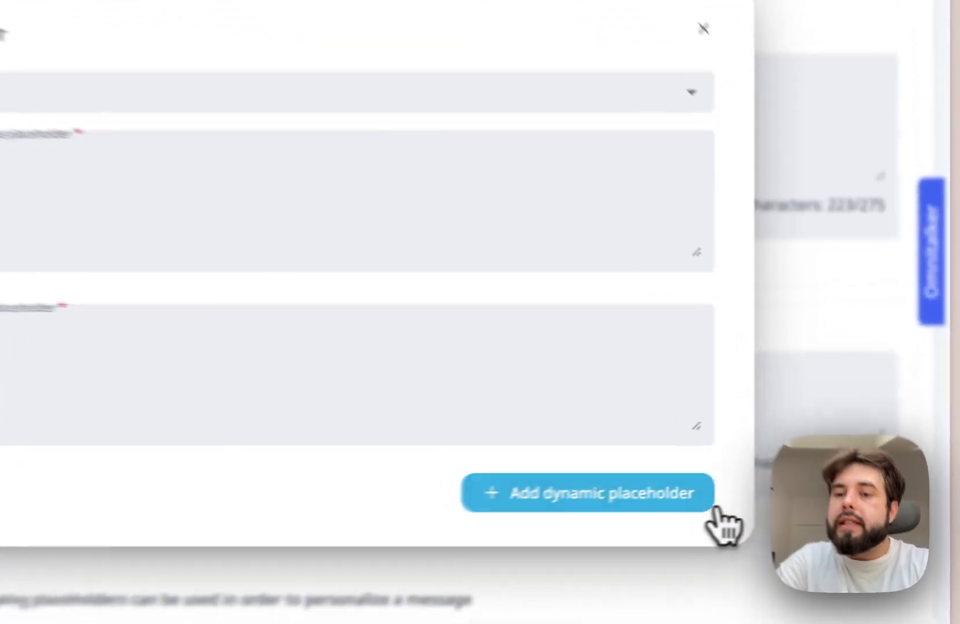
left_click(812, 458)
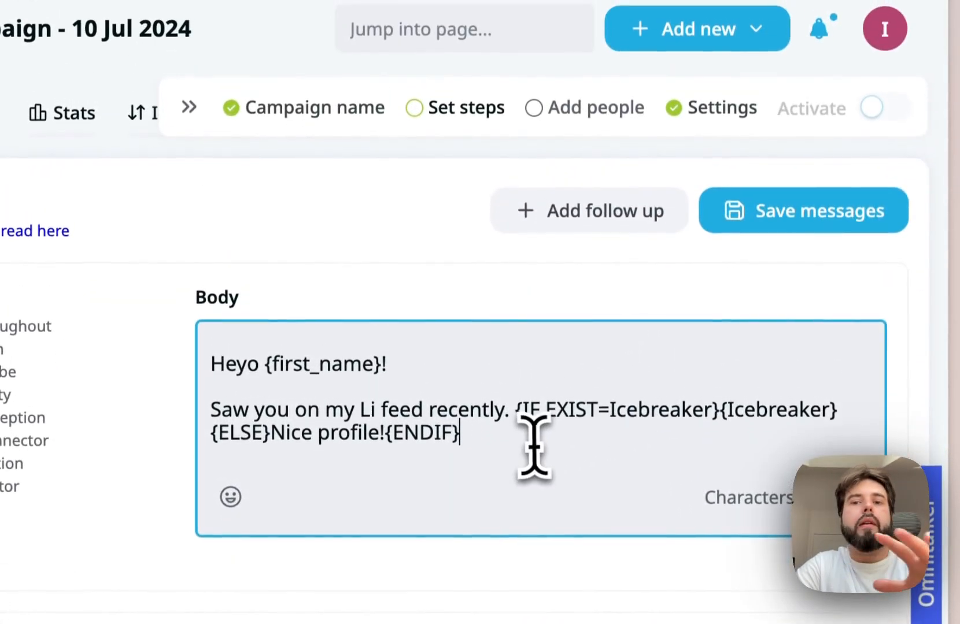
- Close the connector message with "Let's connect!" after a blank line and save the campaign messages
key("Return")
key("Return")
type("Let's connect!")
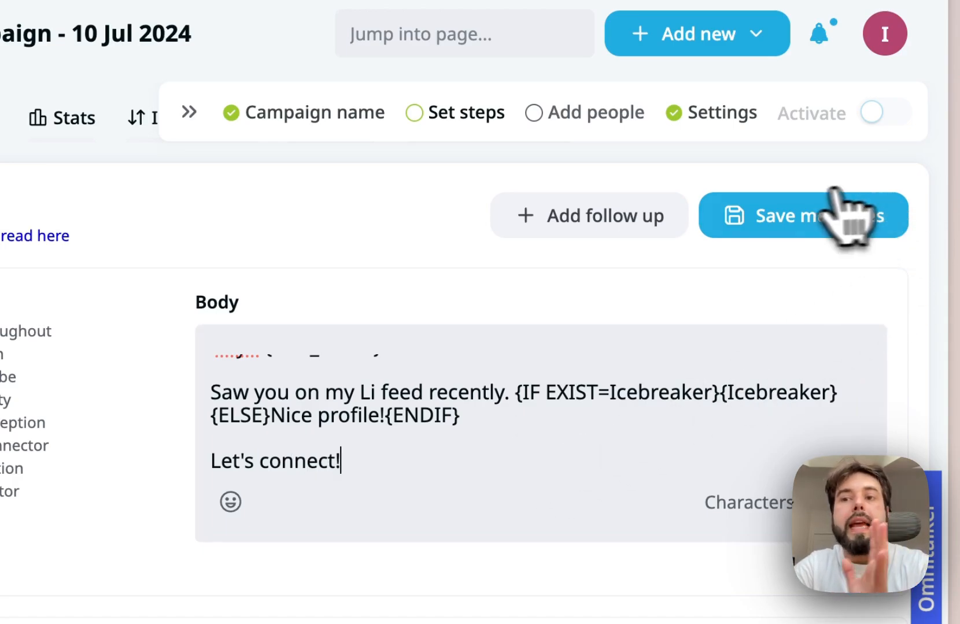
left_click(784, 211)
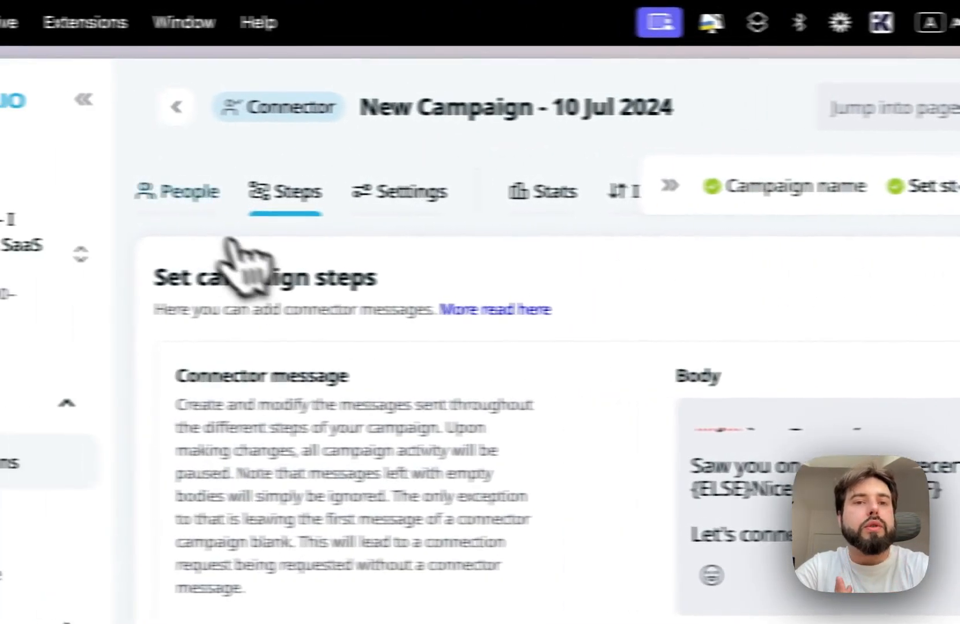
- Choose CSV upload as the campaign's prospect source and browse for the leads file
left_click(185, 191)
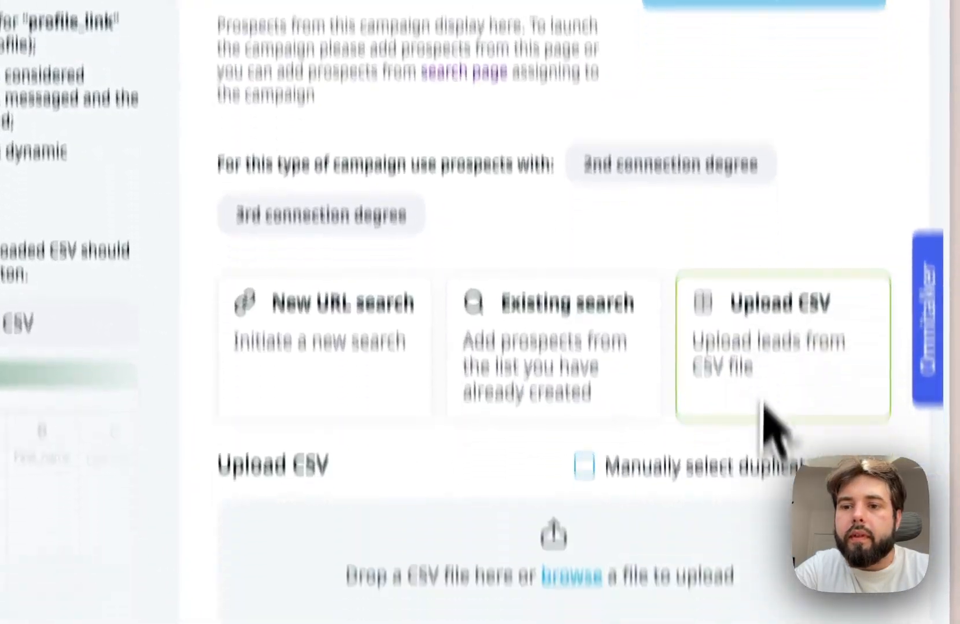
left_click(563, 424)
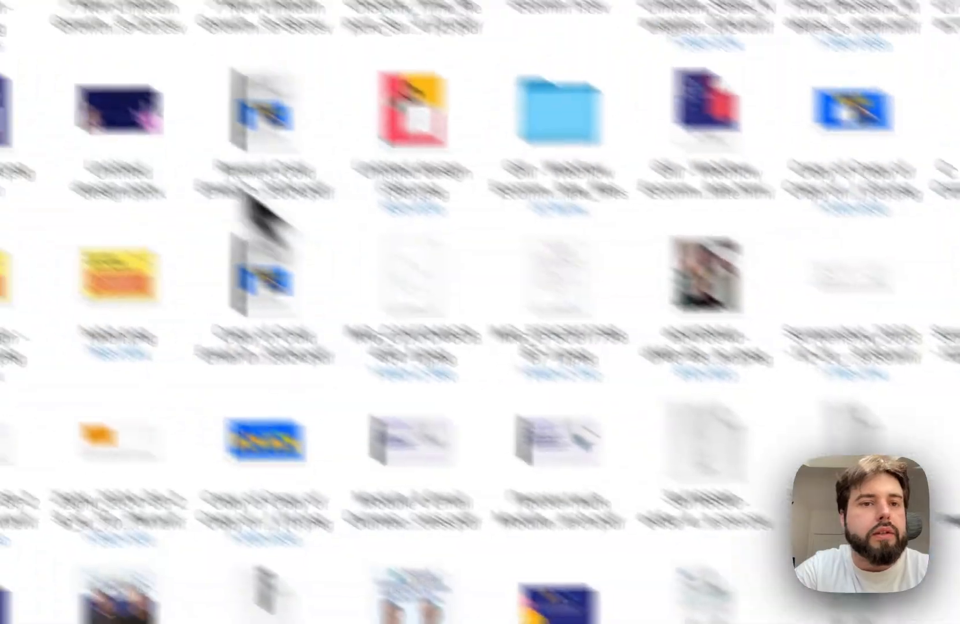